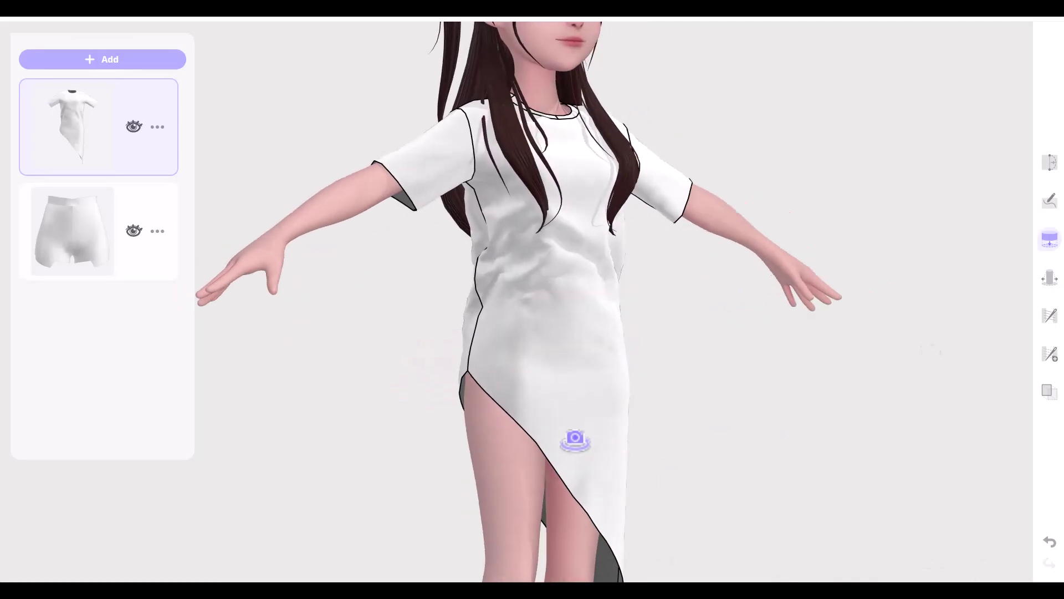
# Step: Widen the sleeve openings of the asymmetric dress into a flared shape and simulate the fabric
pyautogui.click(1050, 278)
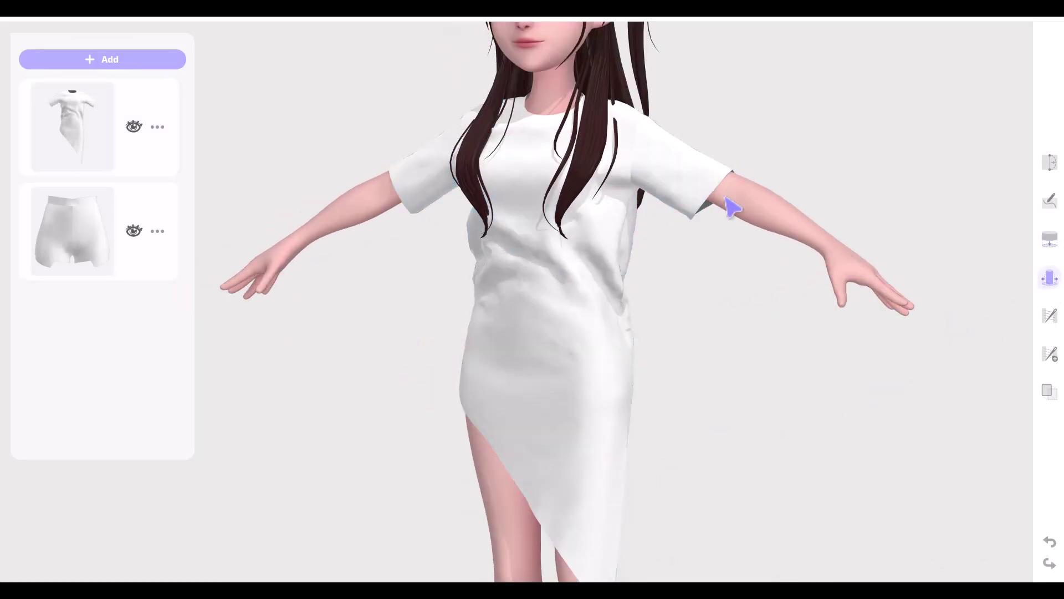
pyautogui.click(710, 200)
pyautogui.moveTo(691, 218); pyautogui.dragTo(675, 239)
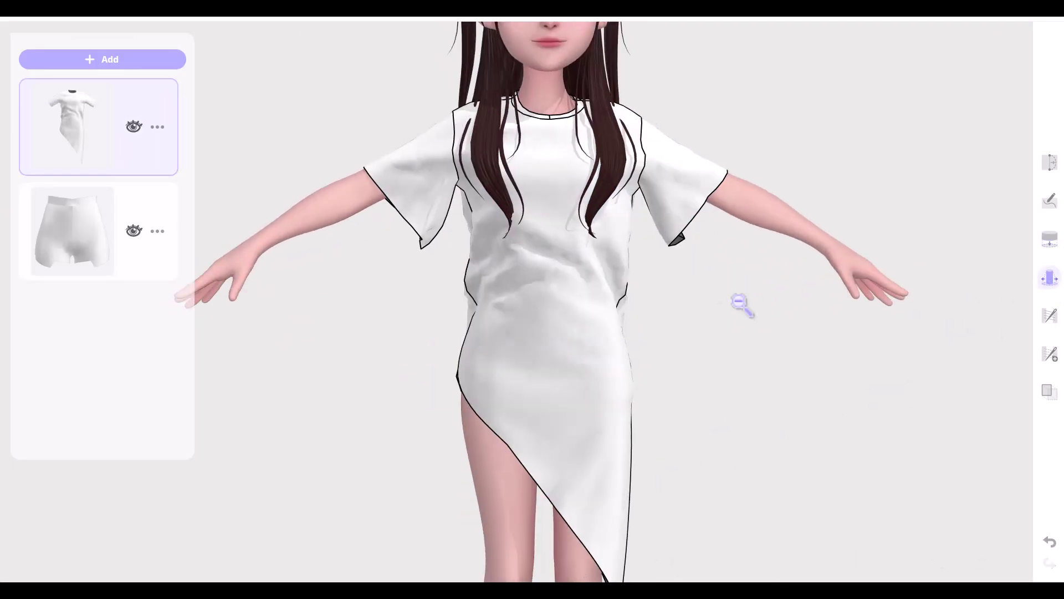
pyautogui.scroll(-2, 742, 306)
pyautogui.press('space')
pyautogui.moveTo(715, 325); pyautogui.dragTo(703, 327, button='middle')
pyautogui.moveTo(599, 391); pyautogui.dragTo(643, 405)
# Step: Display the dress's seams and switch to editing the outline of its front panel
pyautogui.click(1050, 317)
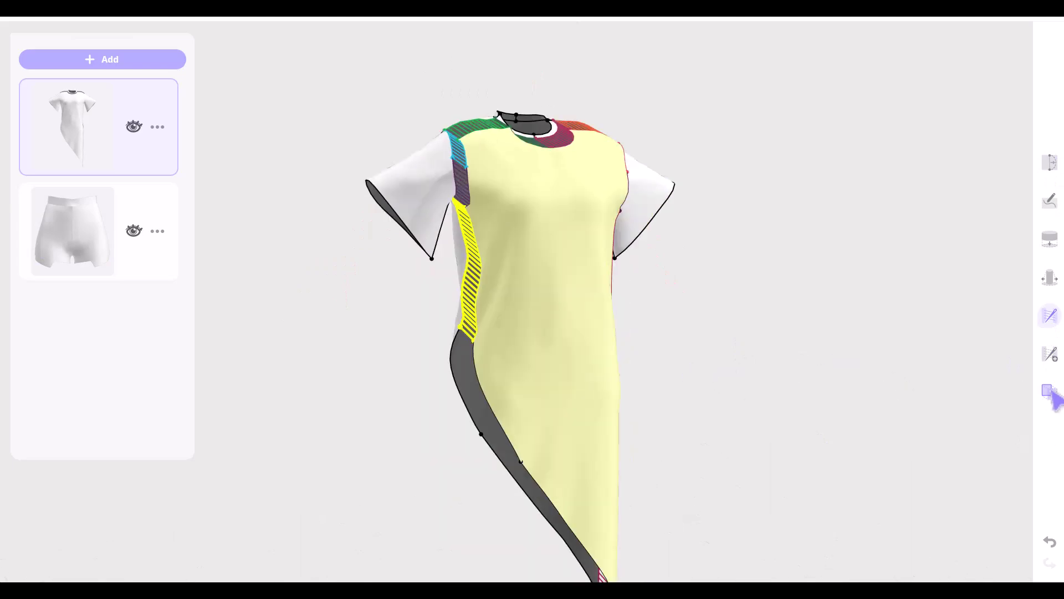
pyautogui.click(1050, 200)
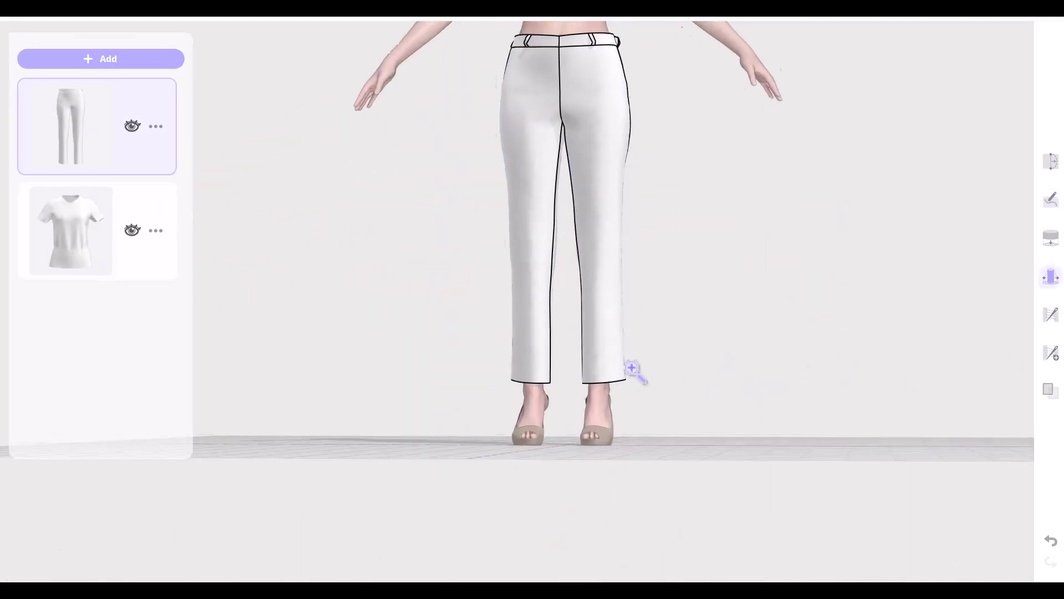
pyautogui.scroll(3, 634, 369)
pyautogui.click(632, 381)
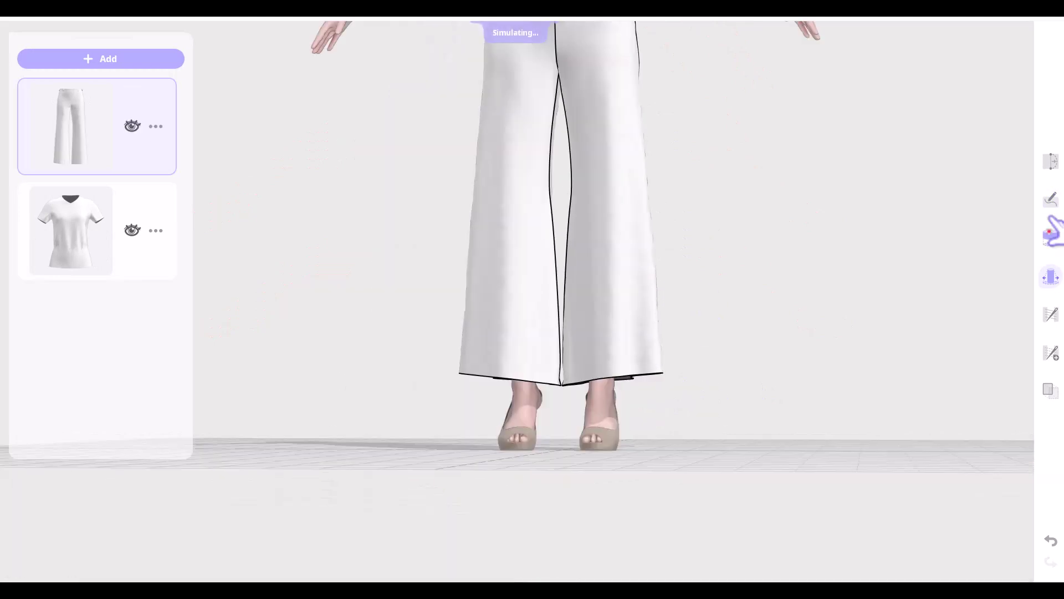
# Step: Switch from width to length adjustment for the white wide-leg trousers
pyautogui.click(1051, 237)
pyautogui.scroll(-5, 715, 415)
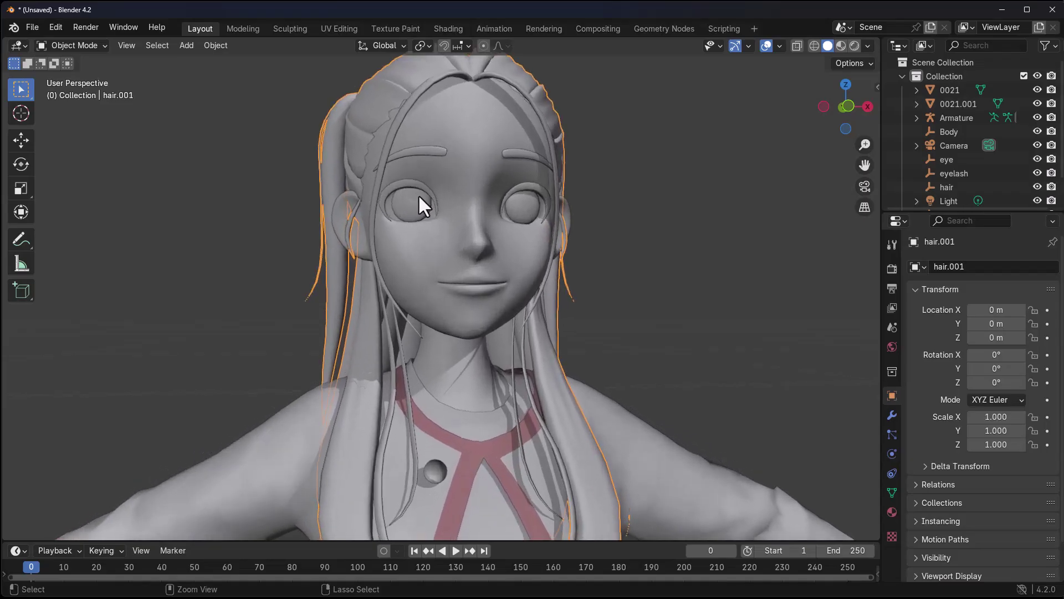
pyautogui.moveTo(418, 194); pyautogui.dragTo(578, 212, button='middle')
pyautogui.click(325, 233)
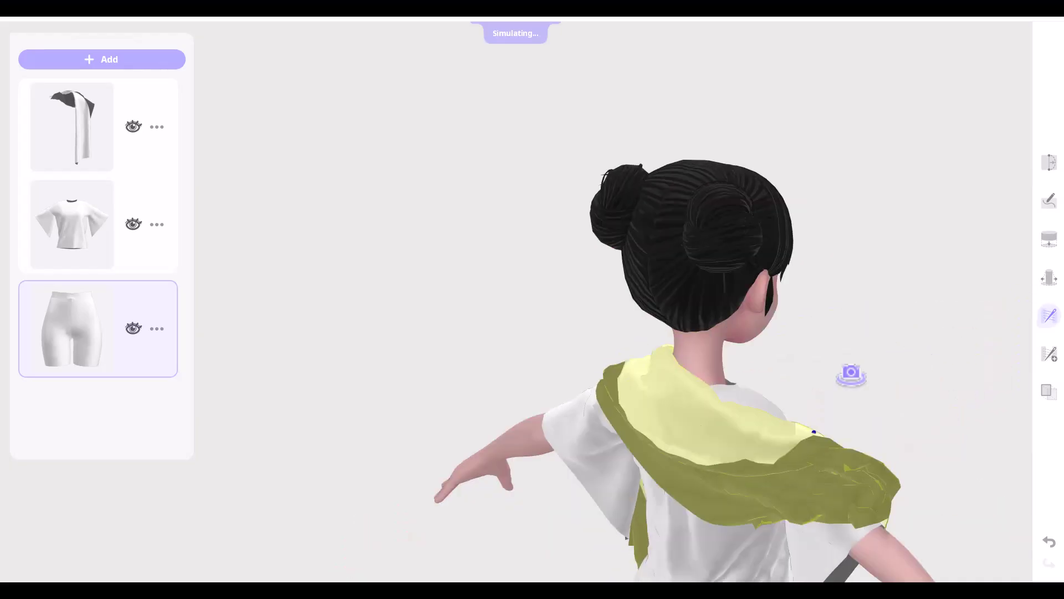
# Step: Drape the white scarf around the avatar's neck and shoulders by pulling its fabric while the simulation runs
pyautogui.moveTo(851, 374); pyautogui.dragTo(820, 380)
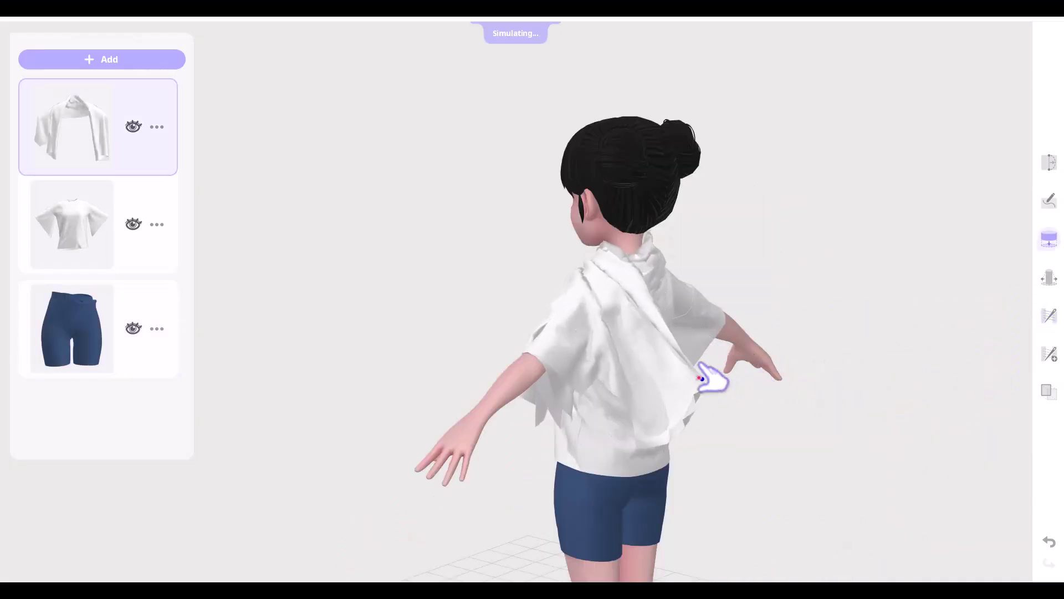
pyautogui.moveTo(713, 376); pyautogui.dragTo(560, 286)
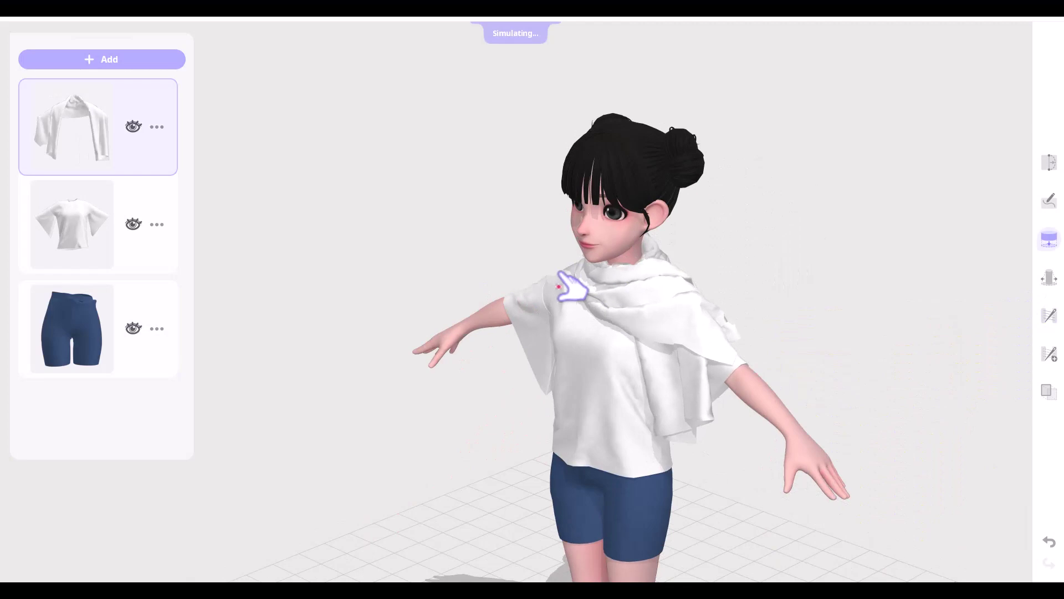
pyautogui.moveTo(560, 286); pyautogui.dragTo(606, 263, button='right')
pyautogui.scroll(5, 599, 272)
pyautogui.moveTo(598, 273); pyautogui.dragTo(360, 347)
pyautogui.moveTo(942, 344); pyautogui.dragTo(546, 374, button='right')
pyautogui.moveTo(537, 381); pyautogui.dragTo(790, 400)
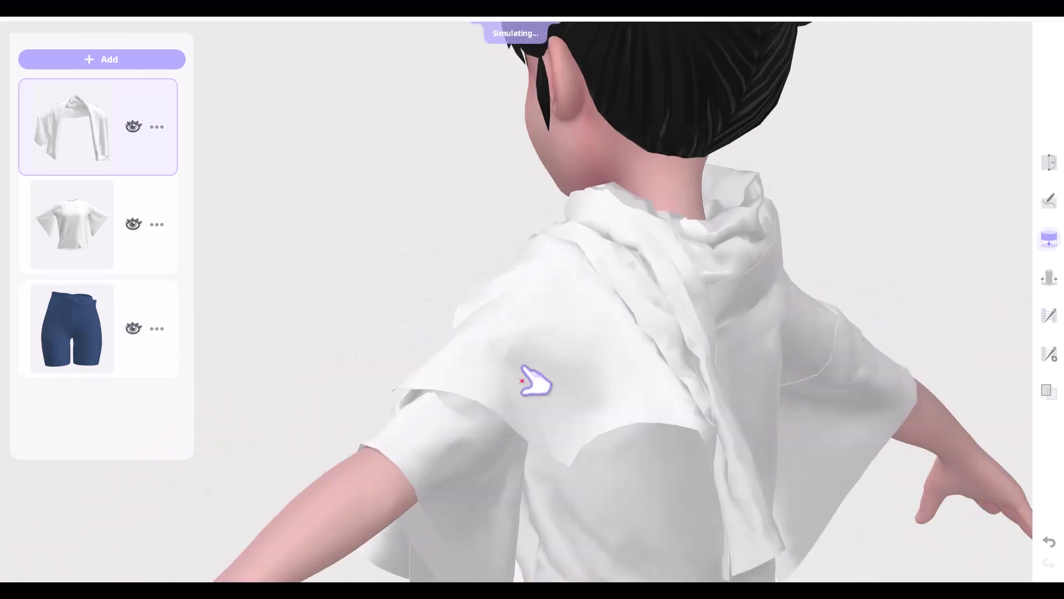
pyautogui.moveTo(523, 378); pyautogui.dragTo(507, 290, button='right')
pyautogui.moveTo(506, 290); pyautogui.dragTo(393, 310)
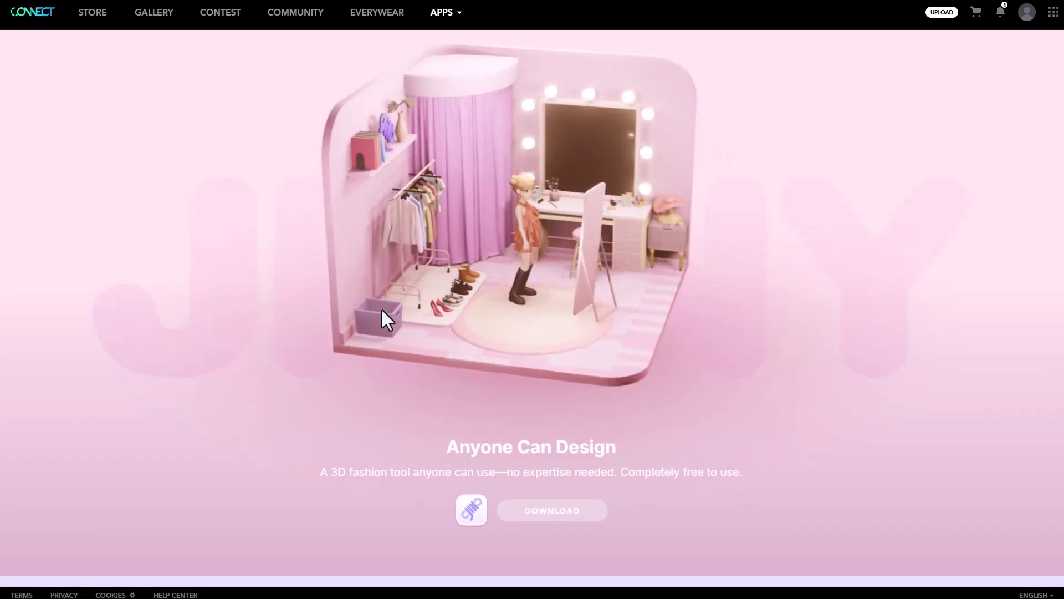
# Step: Download the Windows (PC) version of JINNY from the CONNECT website
pyautogui.scroll(-4, 378, 299)
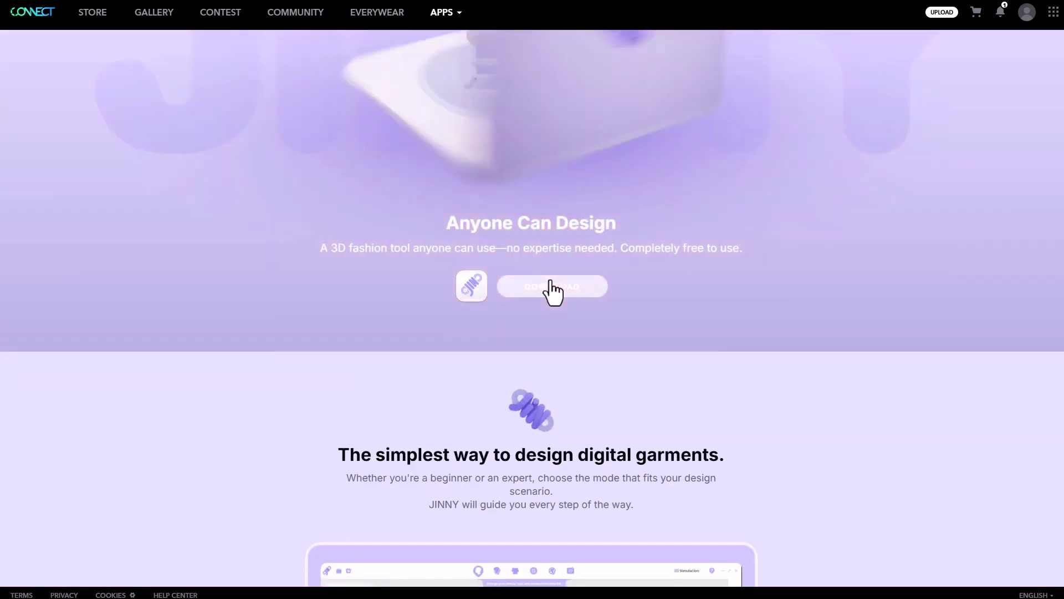
pyautogui.click(556, 287)
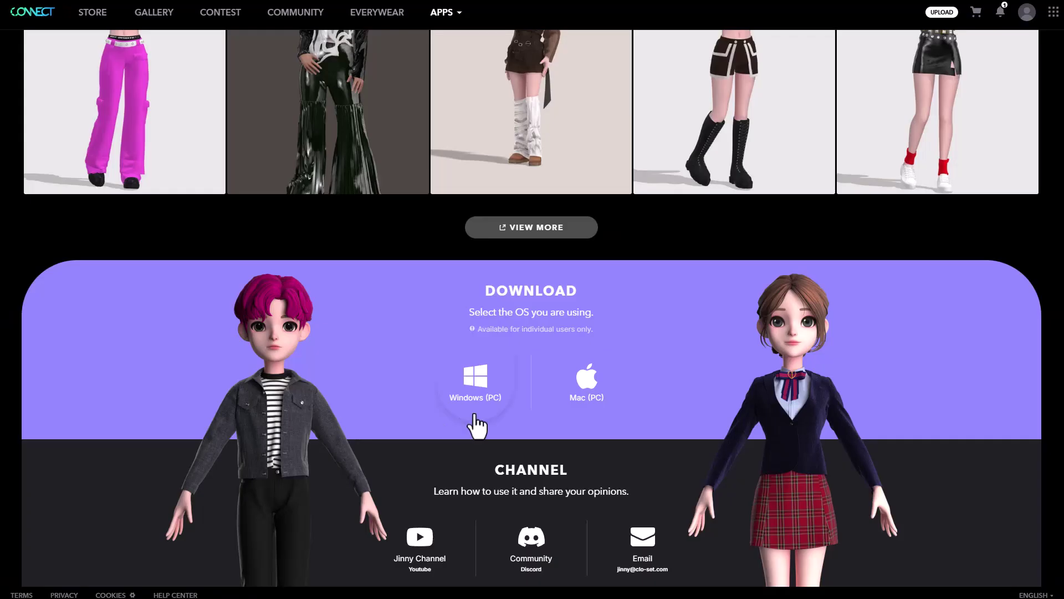
pyautogui.click(475, 424)
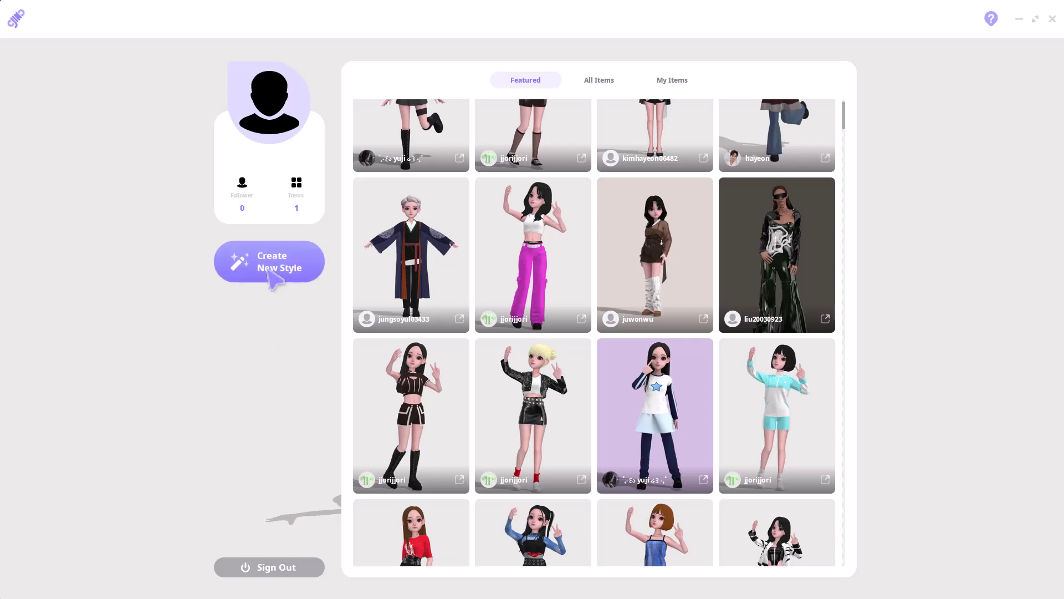
# Step: Create a new style in JINNY using Designer Mode
pyautogui.click(286, 280)
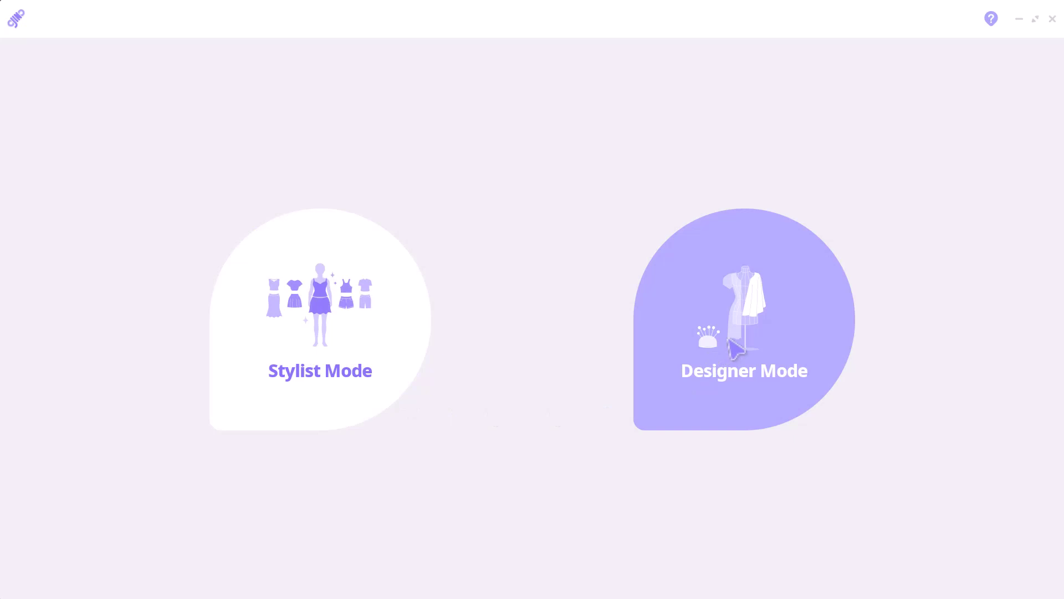
pyautogui.click(735, 349)
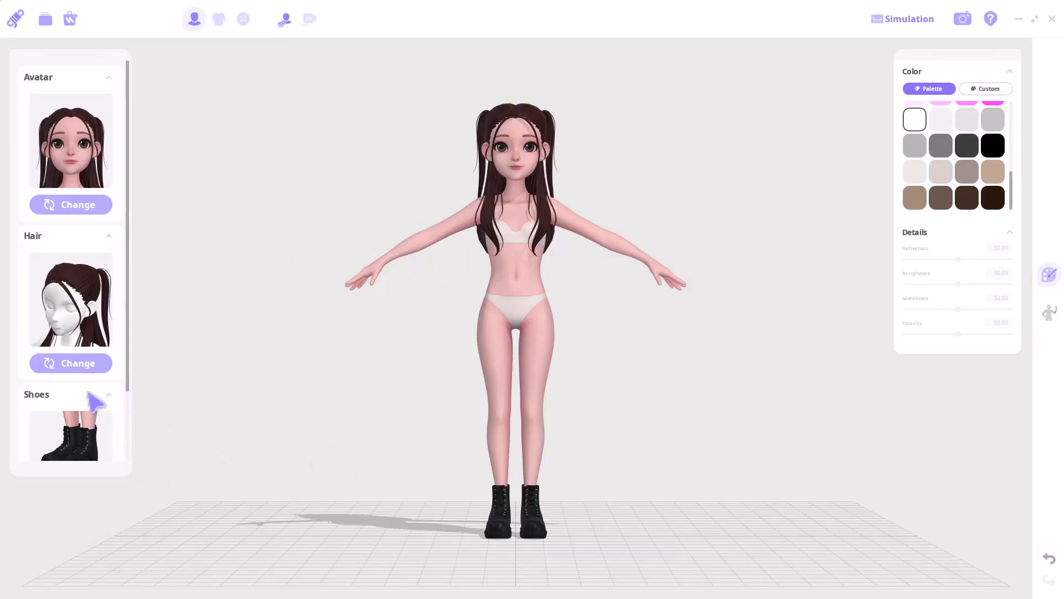
# Step: Replace the avatar with Alice from the official JINNY store items
pyautogui.scroll(-3, 95, 401)
pyautogui.scroll(3, 95, 407)
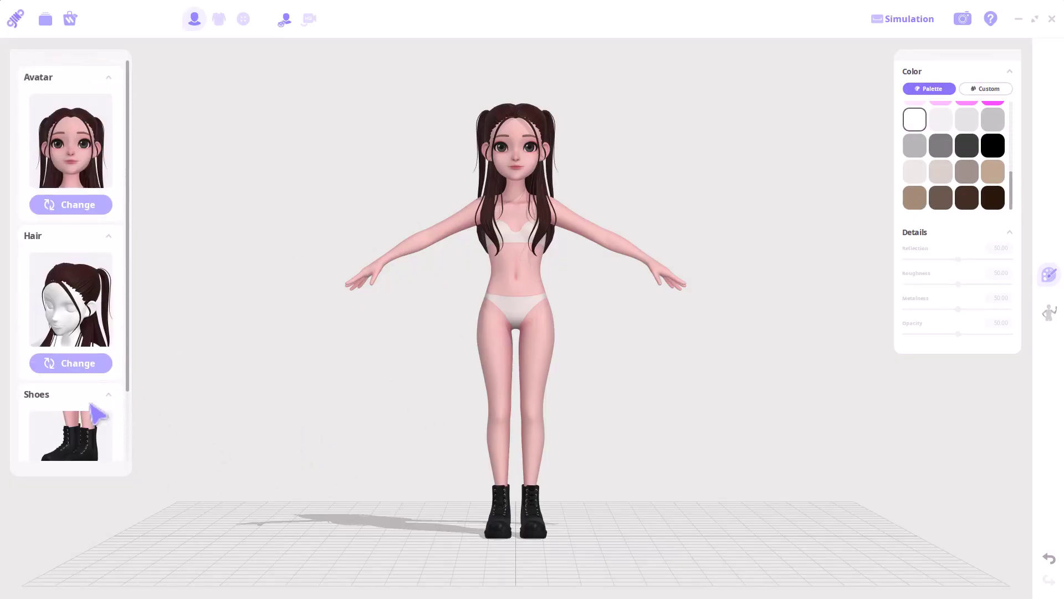
pyautogui.click(81, 206)
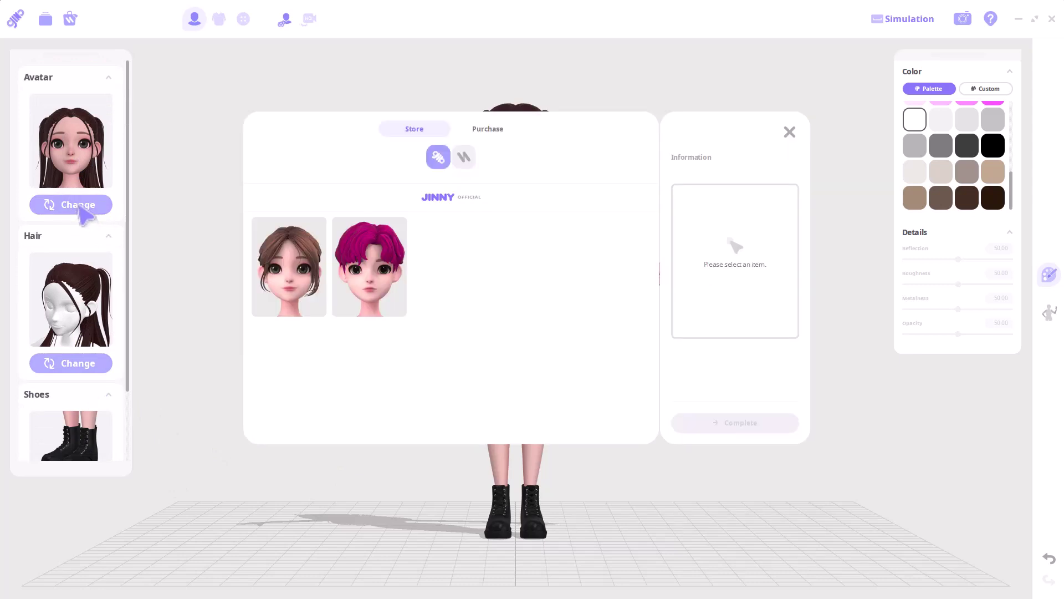
pyautogui.click(308, 289)
pyautogui.click(373, 288)
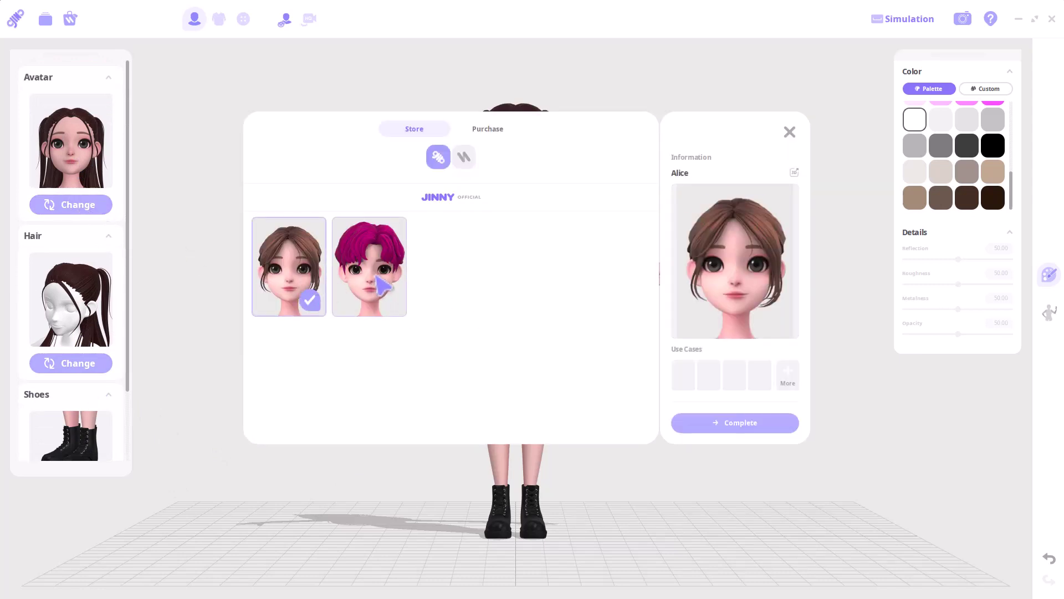
pyautogui.click(302, 281)
pyautogui.click(734, 422)
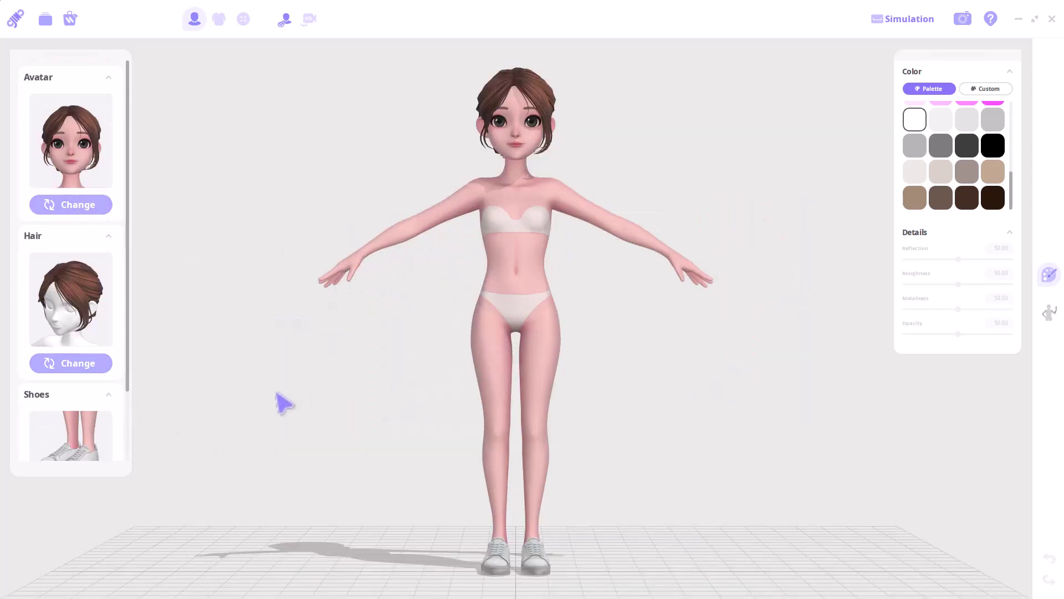
# Step: Change the avatar's hair to Alice_Long4 and its shoes to the black low-top sneakers with white soles
pyautogui.click(71, 366)
pyautogui.click(736, 423)
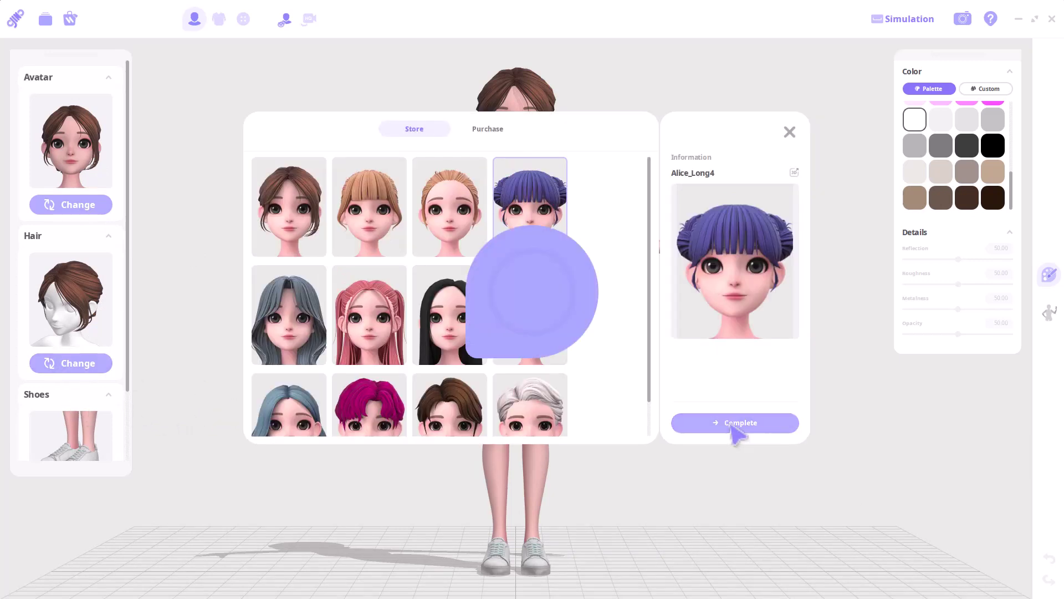
pyautogui.scroll(-2, 37, 409)
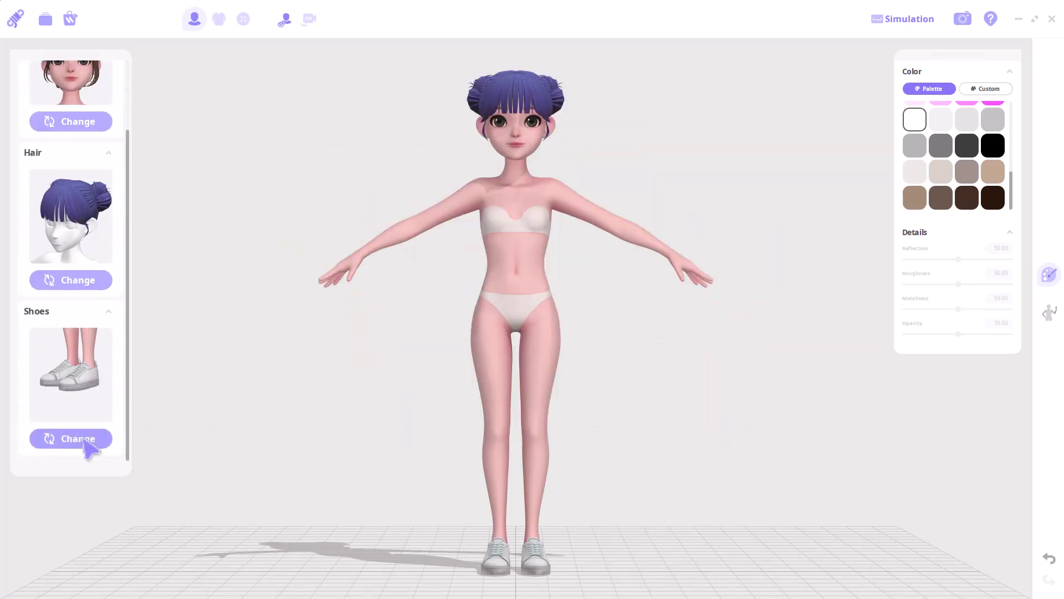
pyautogui.click(83, 439)
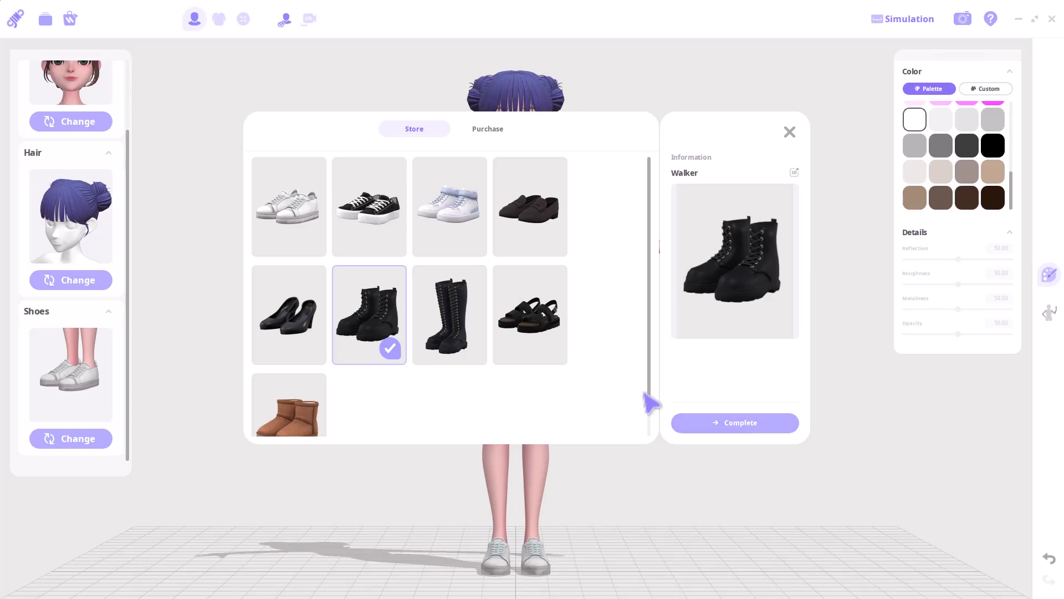
pyautogui.click(392, 226)
pyautogui.click(735, 430)
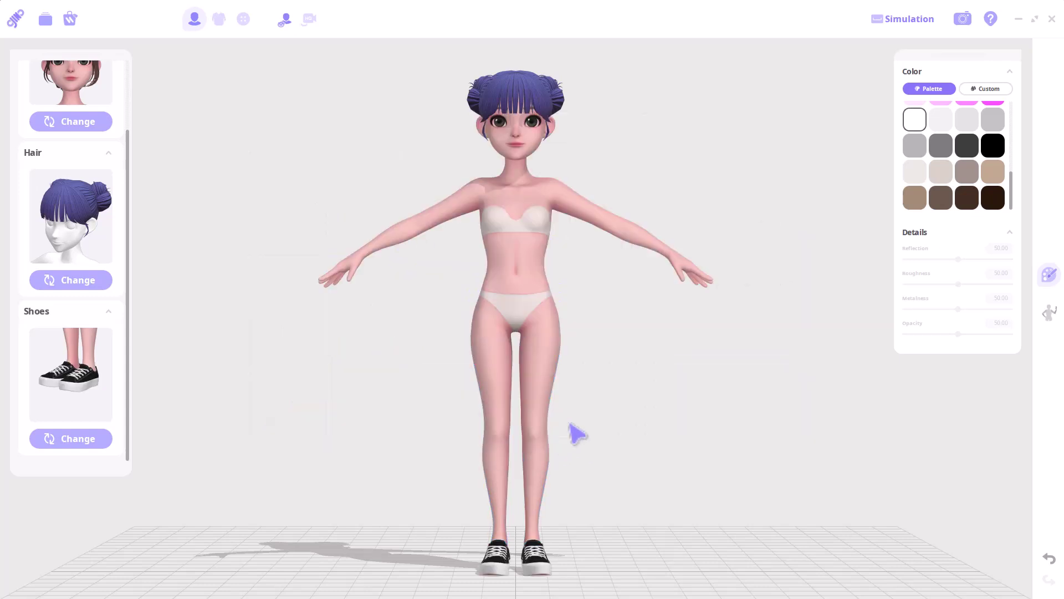
# Step: Examine the restyled avatar from different angles and distances
pyautogui.moveTo(587, 396)
pyautogui.mouseDown(button='right')
pyautogui.moveTo(436, 399)
pyautogui.moveTo(593, 397)
pyautogui.mouseUp(button='right')
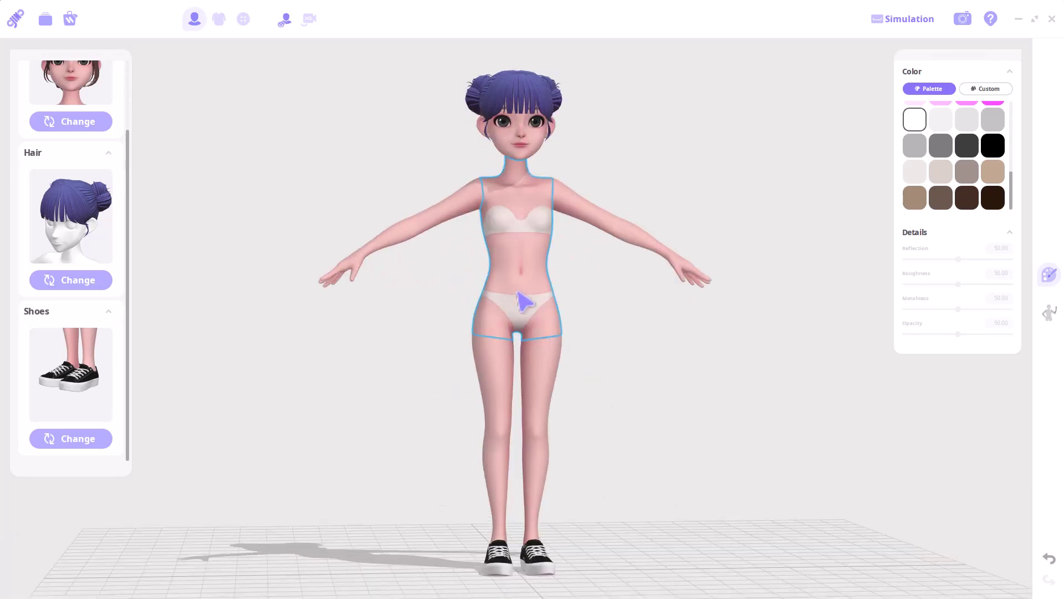
pyautogui.moveTo(525, 302)
pyautogui.mouseDown(button='middle')
pyautogui.moveTo(729, 294)
pyautogui.moveTo(373, 301)
pyautogui.moveTo(560, 325)
pyautogui.moveTo(526, 319)
pyautogui.mouseUp(button='middle')
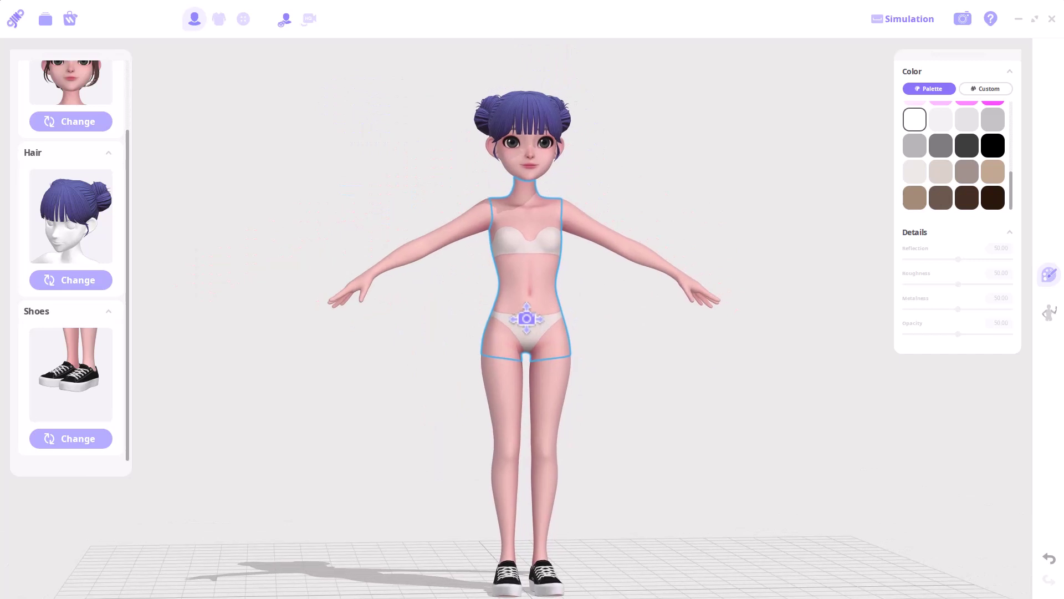
pyautogui.scroll(-3, 527, 318)
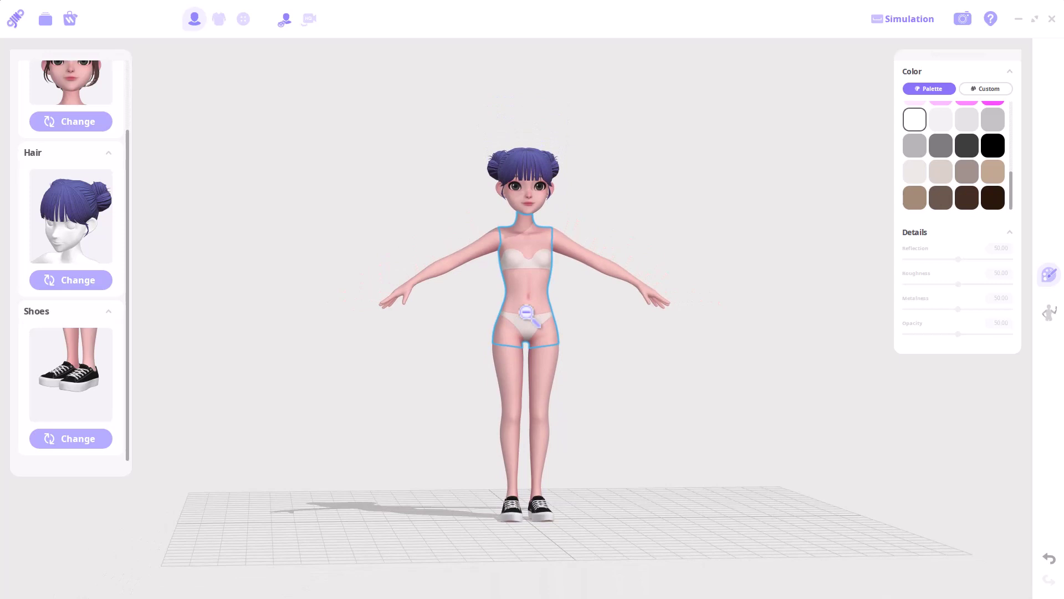
pyautogui.scroll(2, 527, 314)
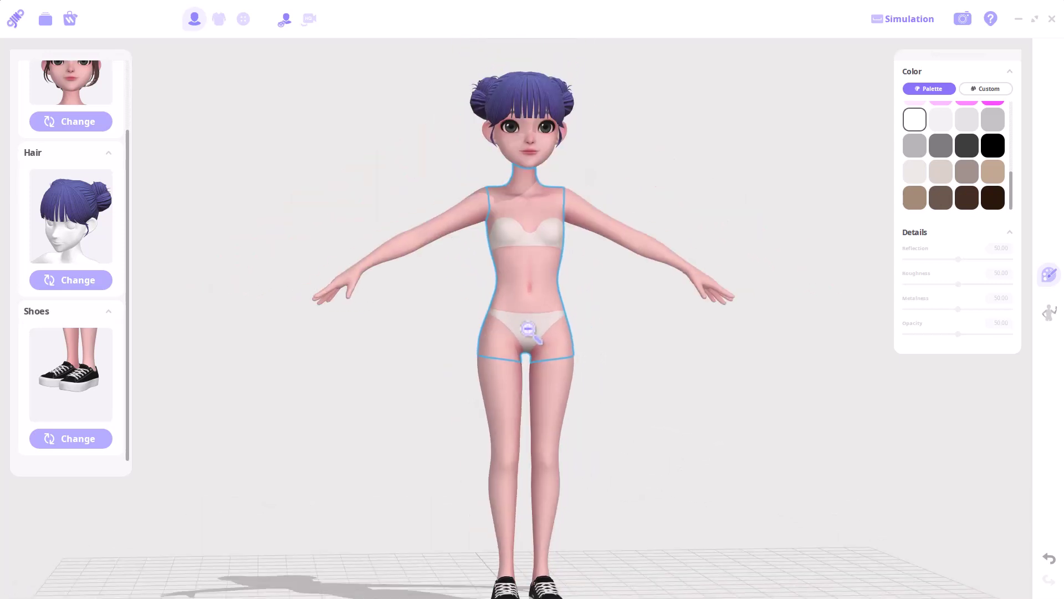
pyautogui.scroll(3, 529, 332)
pyautogui.scroll(-3, 528, 360)
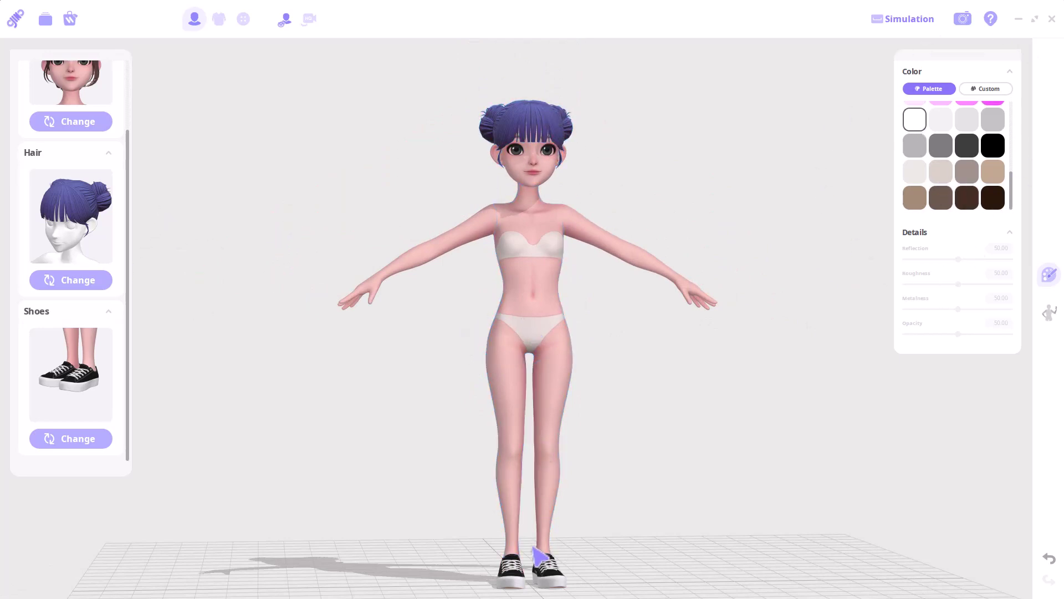
# Step: Recolour the avatar's double-bun hair to black
pyautogui.click(527, 135)
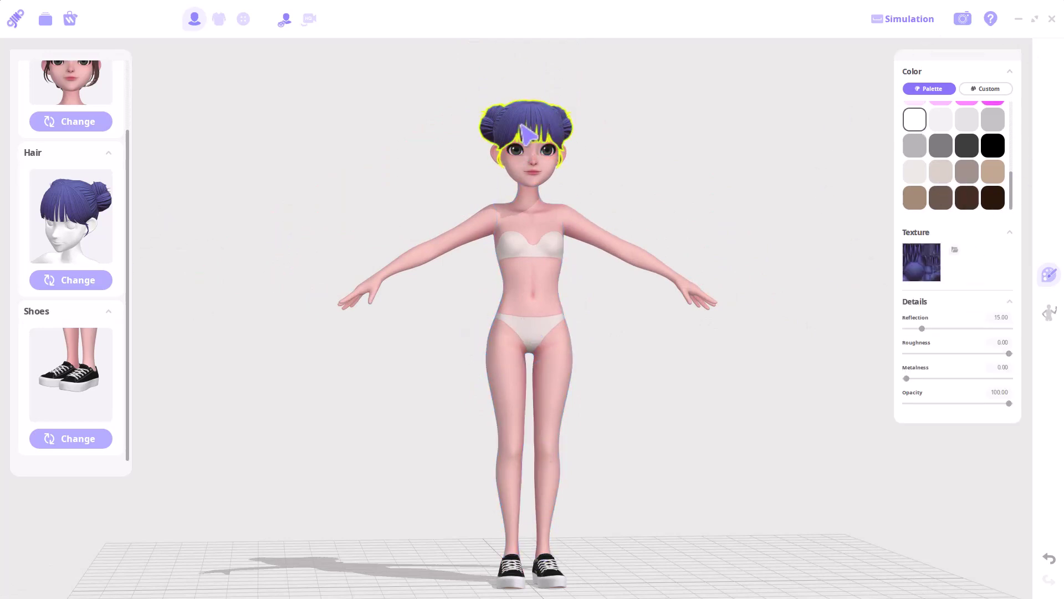
pyautogui.click(992, 198)
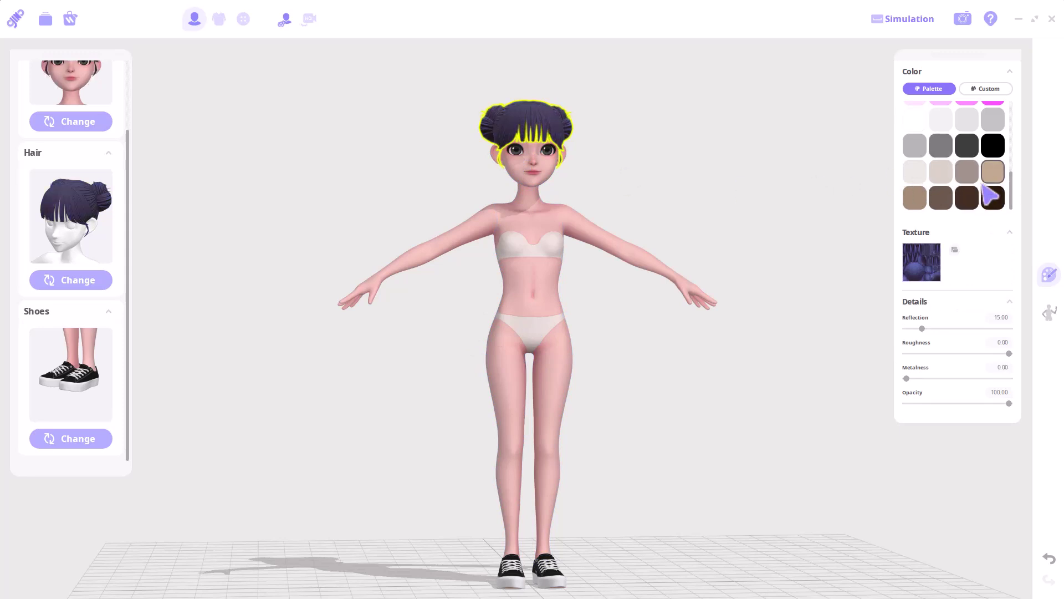
pyautogui.scroll(3, 997, 183)
pyautogui.click(1001, 165)
pyautogui.scroll(-3, 1003, 178)
pyautogui.click(993, 197)
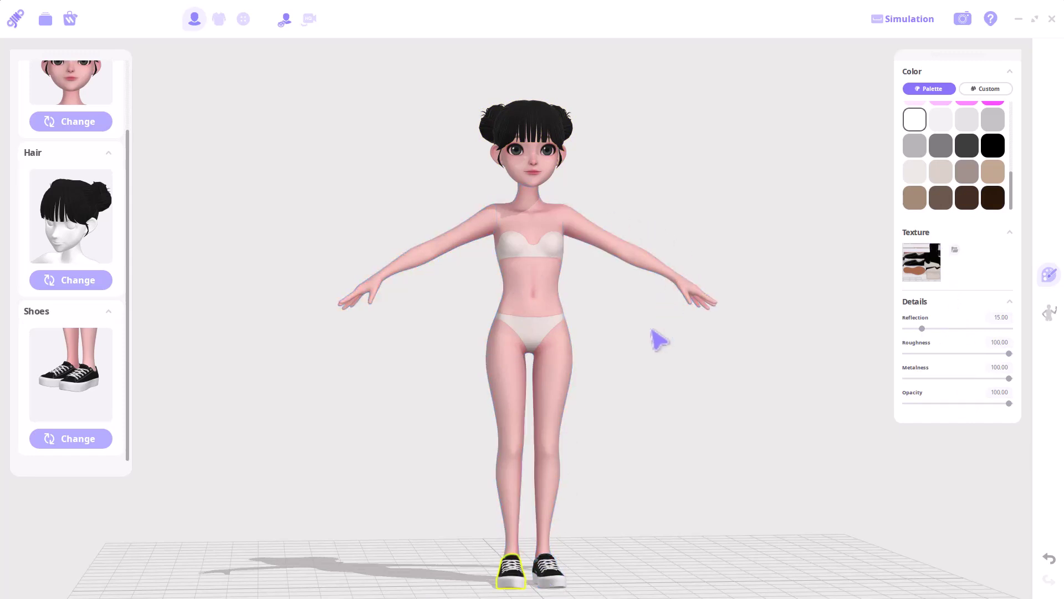
pyautogui.click(640, 438)
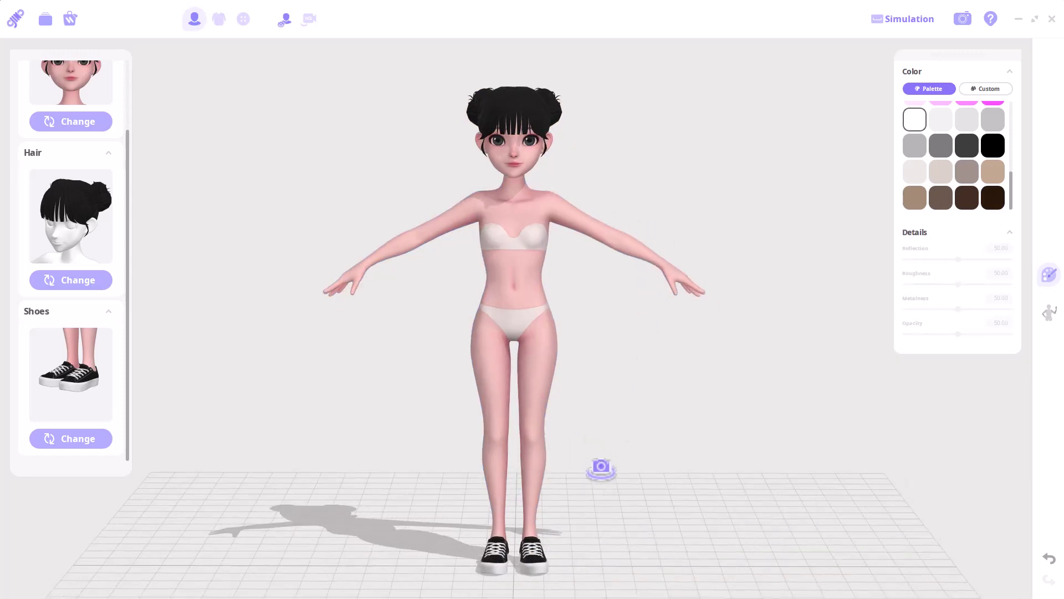
# Step: Browse the store garments available for the avatar, covering the official items, dresses, tops and outerwear
pyautogui.click(219, 19)
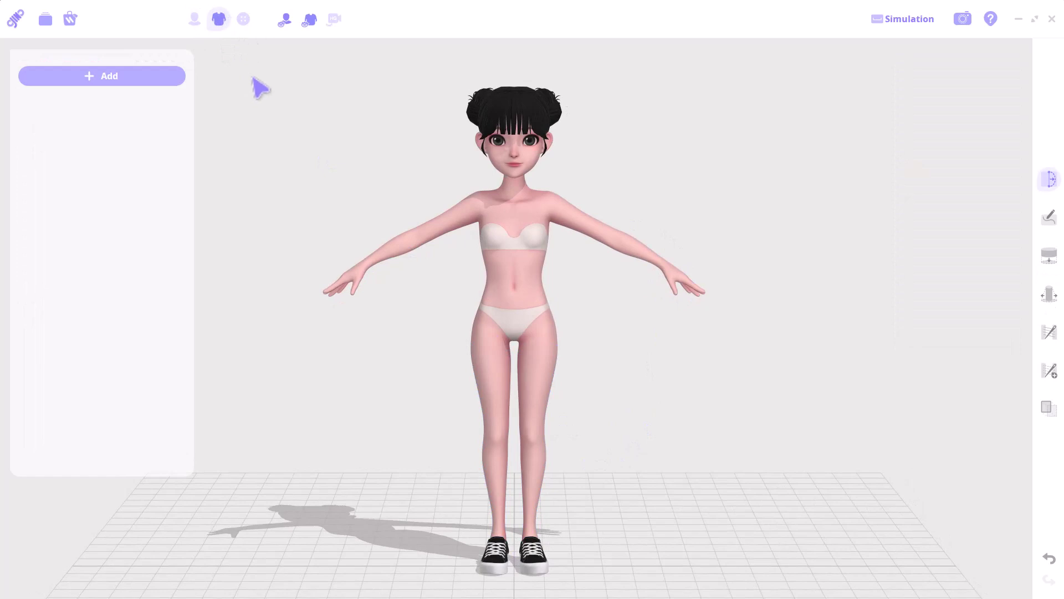
pyautogui.click(126, 79)
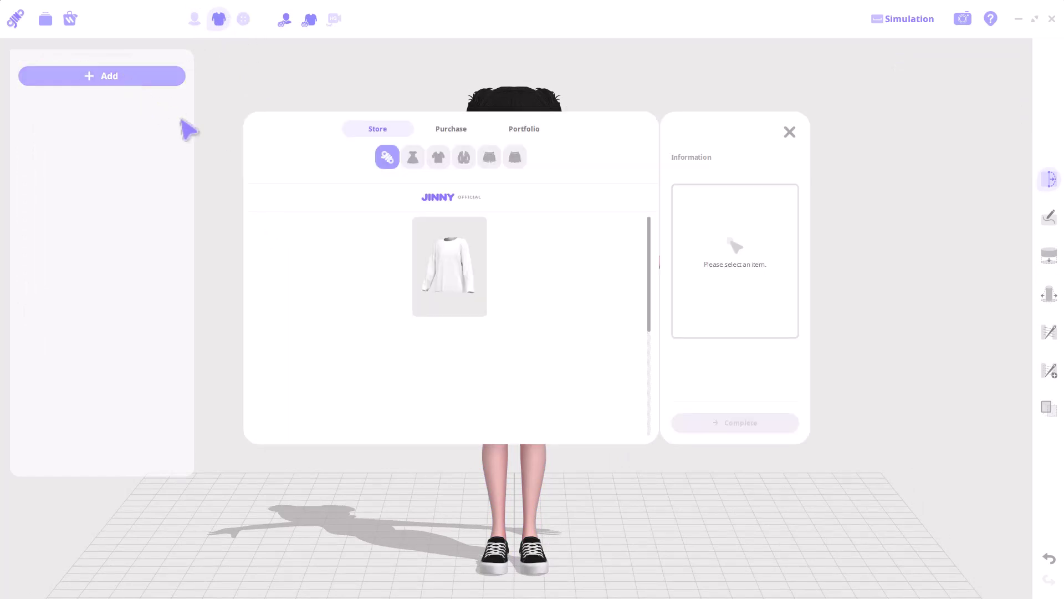
pyautogui.click(387, 157)
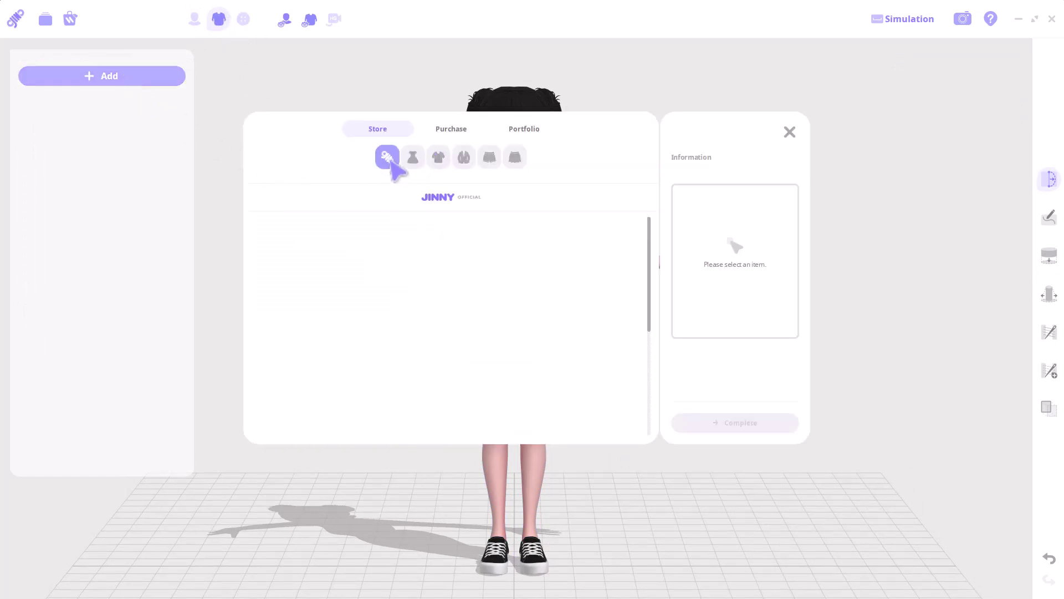
pyautogui.scroll(-5, 397, 297)
pyautogui.scroll(-5, 397, 297)
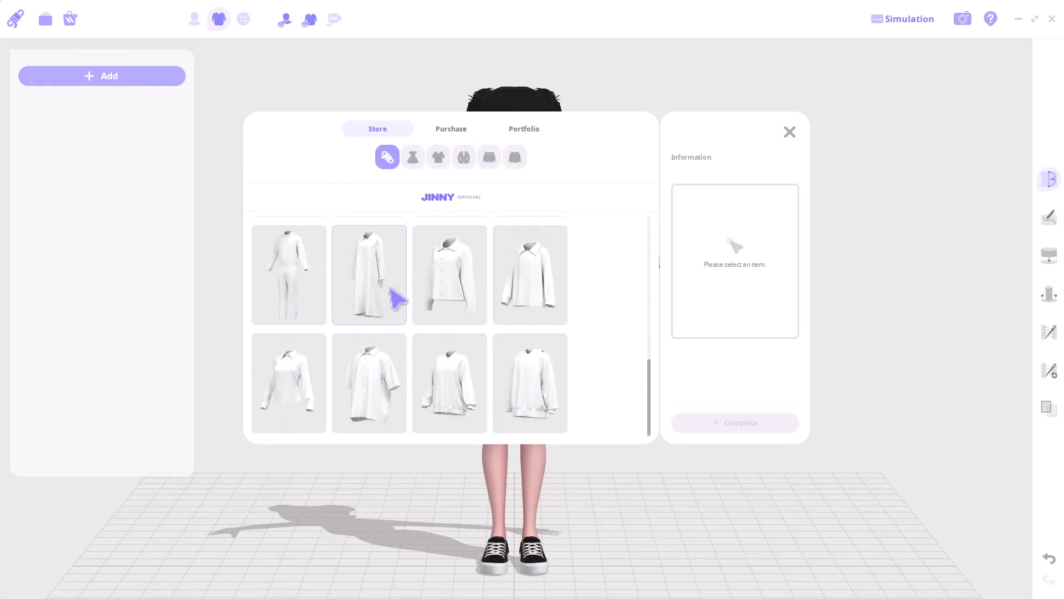
pyautogui.scroll(10, 391, 288)
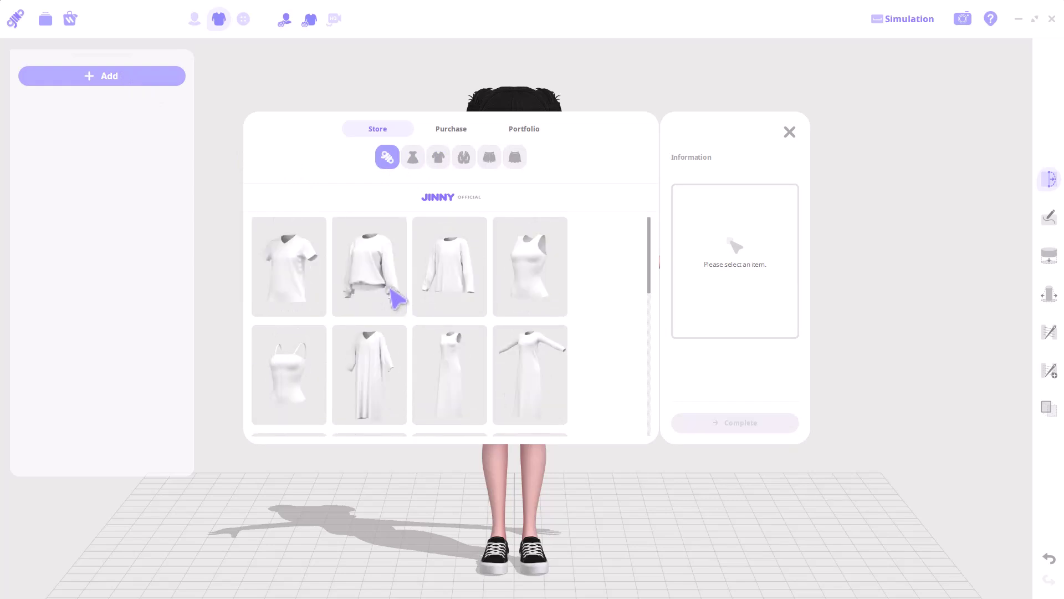
pyautogui.click(414, 158)
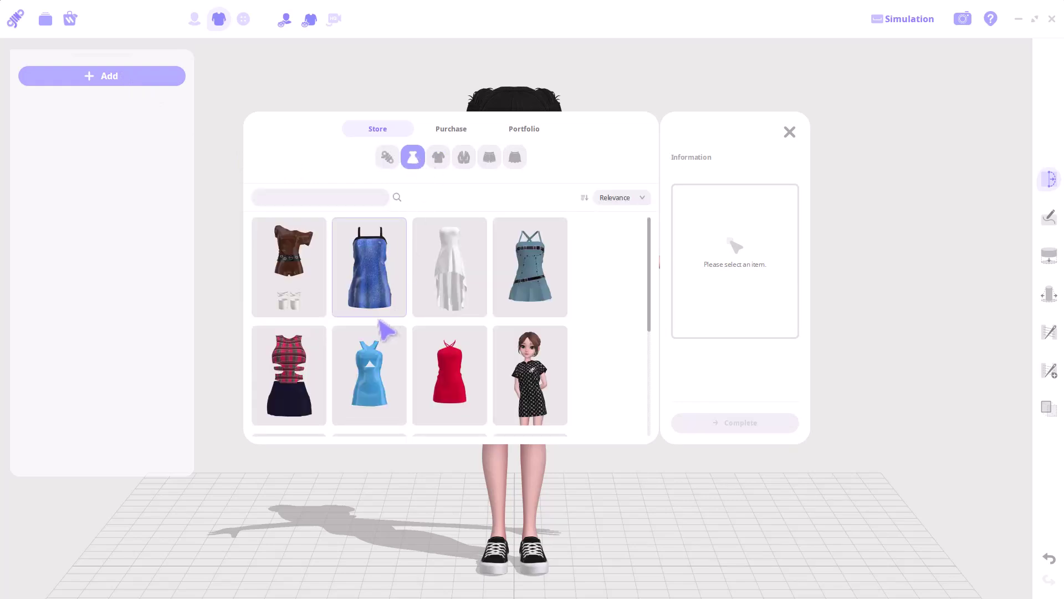
pyautogui.scroll(-10, 386, 331)
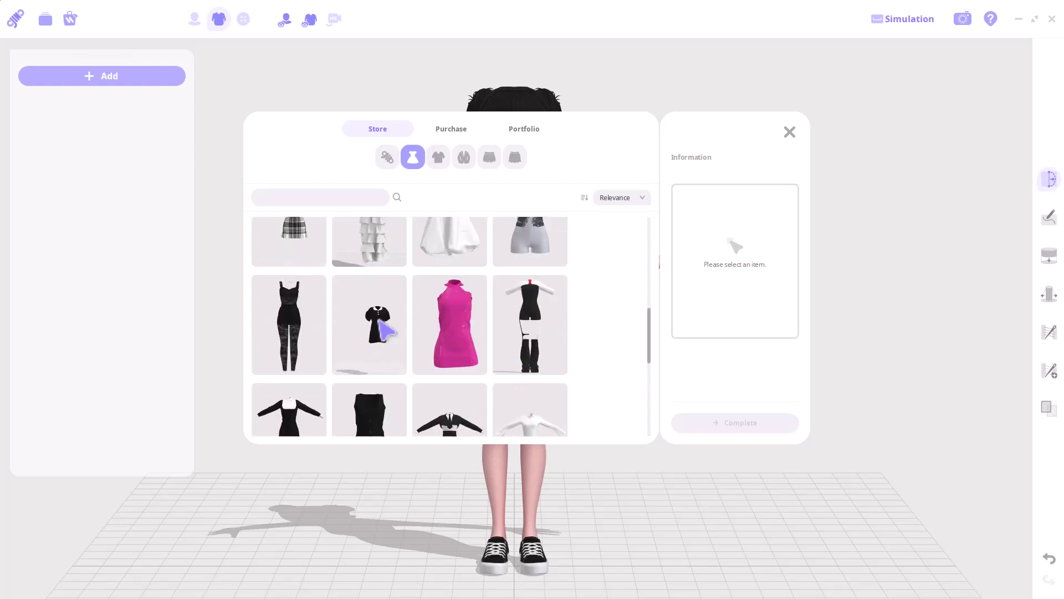
pyautogui.scroll(-3, 387, 331)
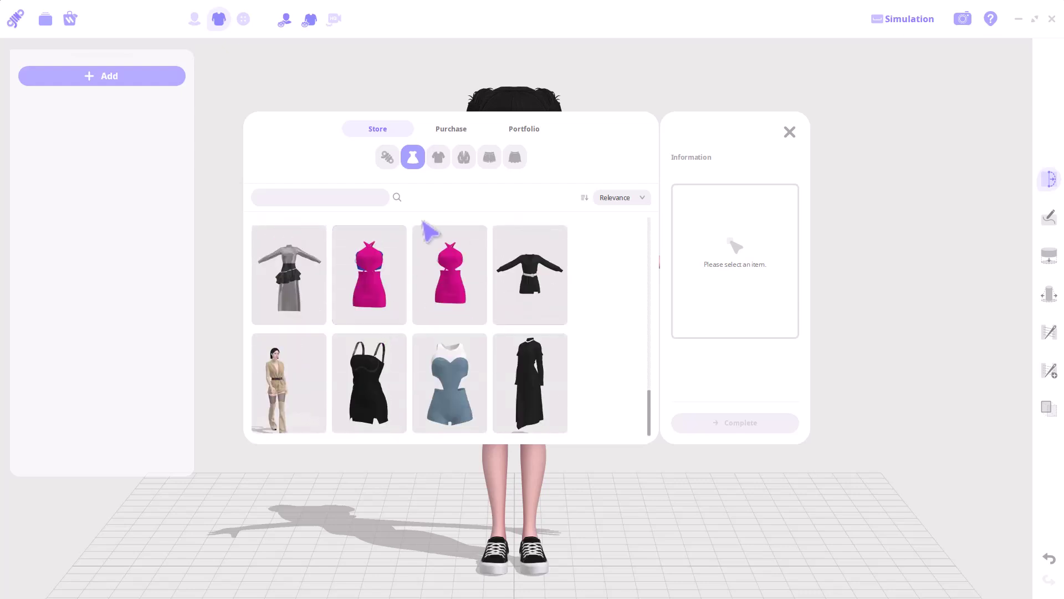
pyautogui.click(441, 161)
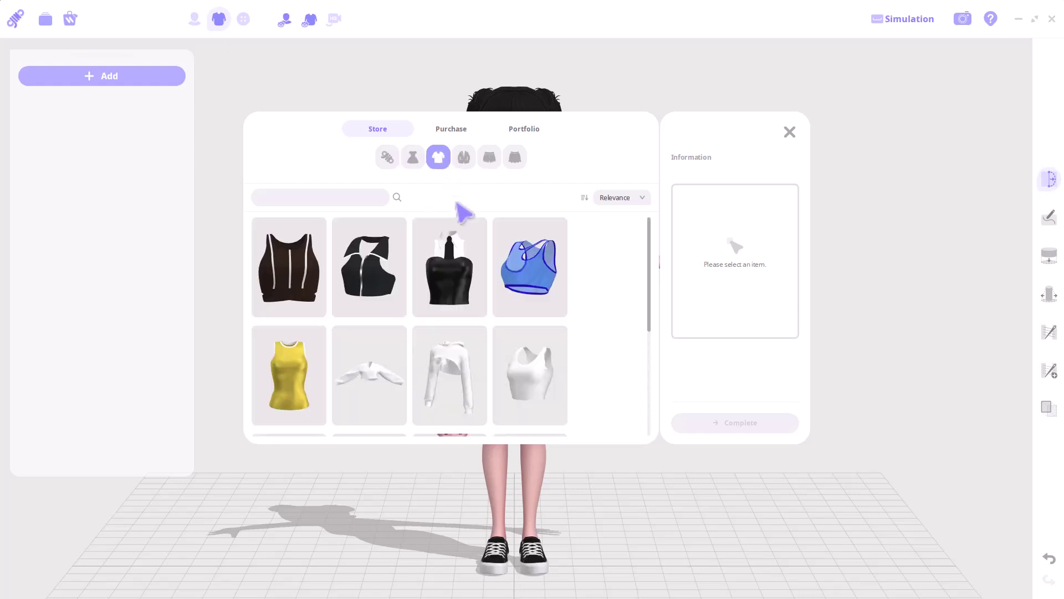
pyautogui.scroll(-5, 475, 298)
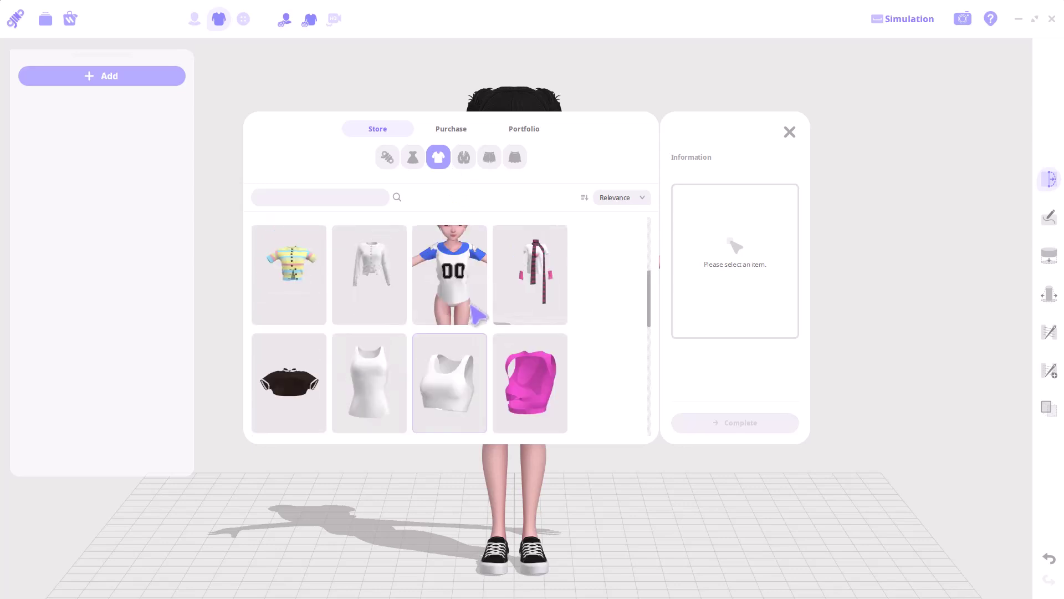
pyautogui.scroll(-5, 472, 306)
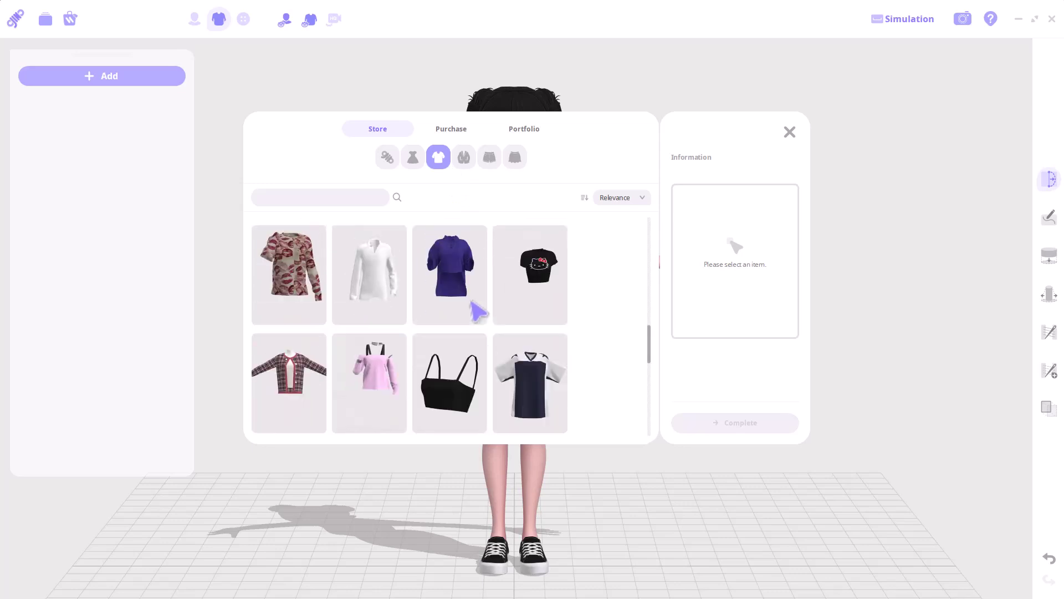
pyautogui.click(464, 159)
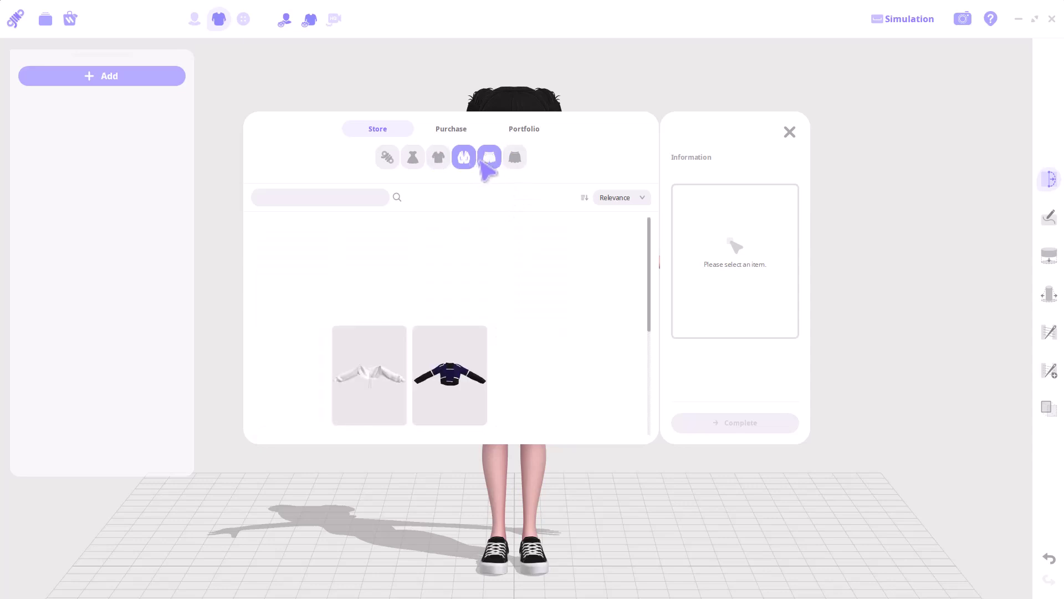
# Step: Add the blue pants18 shorts from the store's pants category to the avatar
pyautogui.click(490, 161)
pyautogui.scroll(-10, 440, 392)
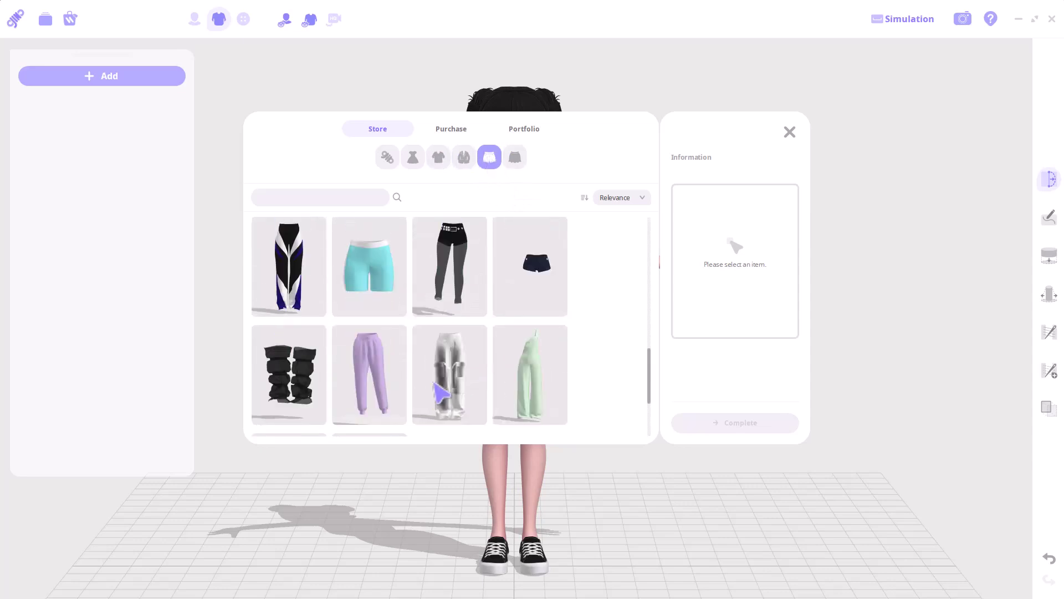
pyautogui.scroll(-5, 440, 392)
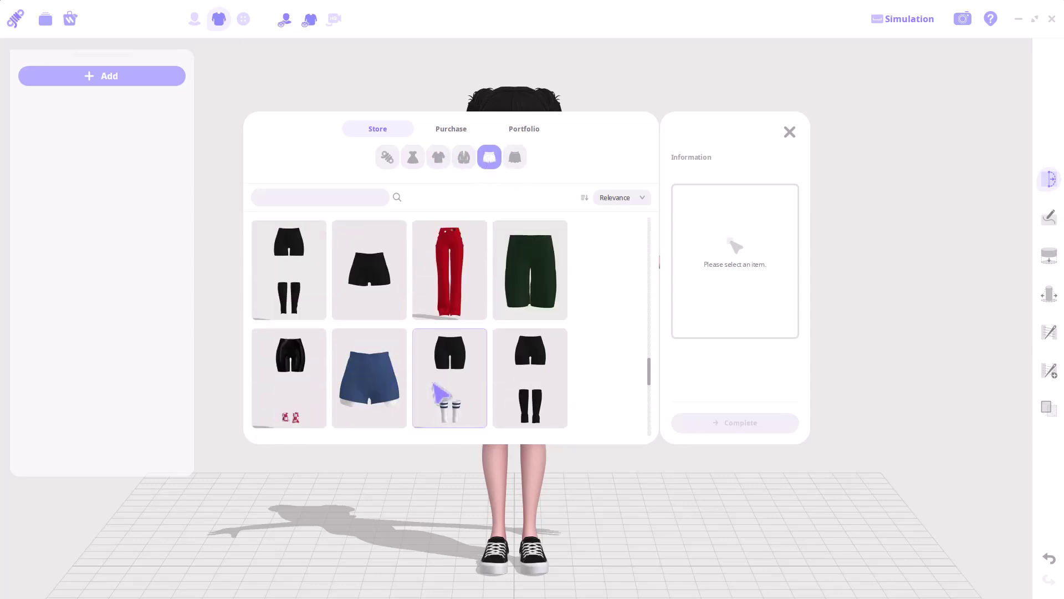
pyautogui.click(371, 394)
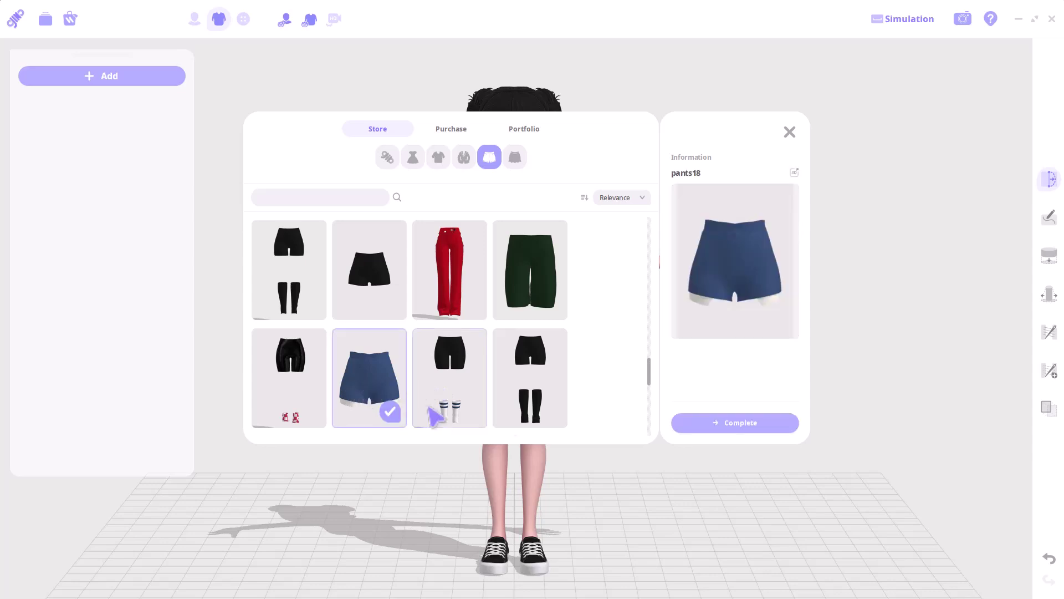
pyautogui.click(737, 427)
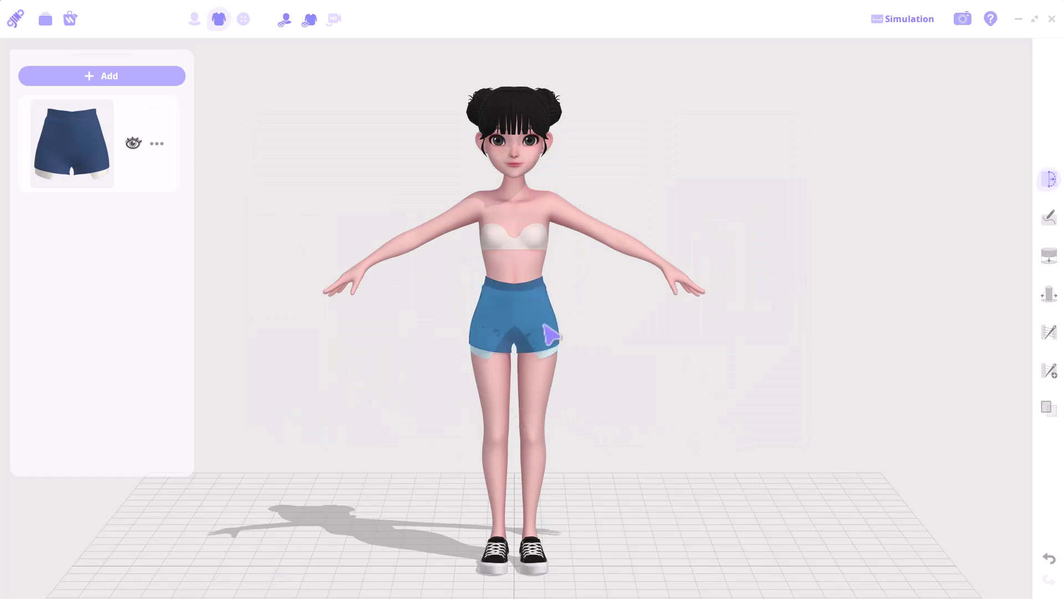
# Step: Add the white long-sleeve top from the JINNY official items and bring it to the front of the garment layer order
pyautogui.click(106, 80)
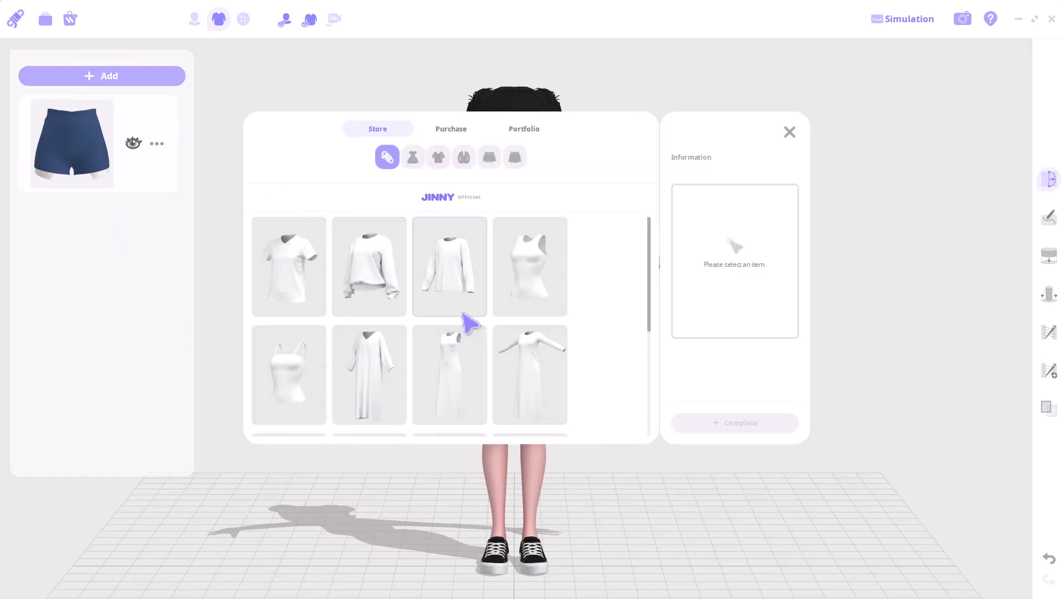
pyautogui.click(466, 310)
pyautogui.click(741, 430)
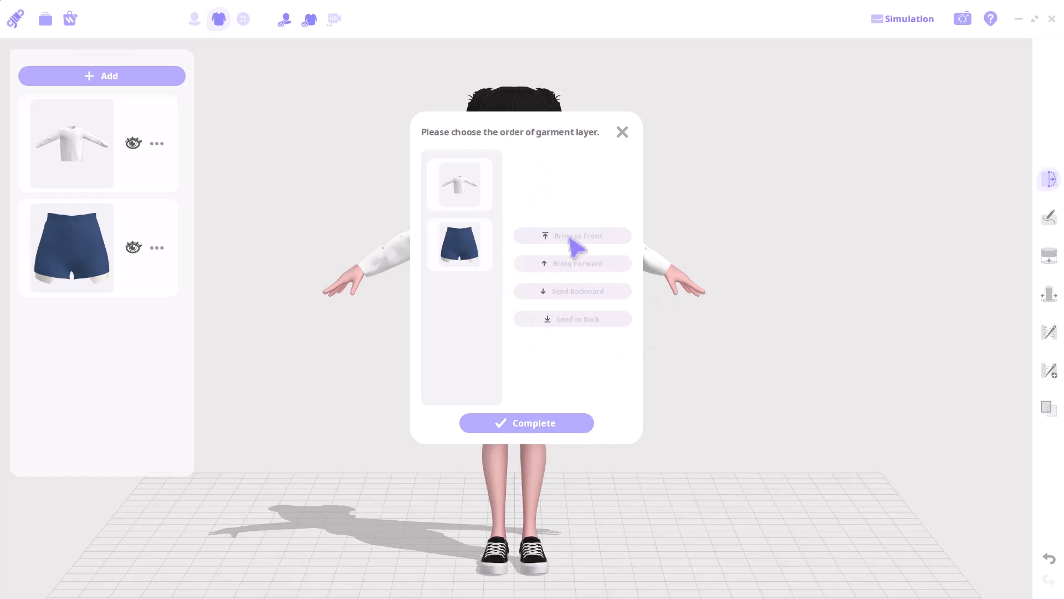
pyautogui.click(470, 194)
pyautogui.click(592, 235)
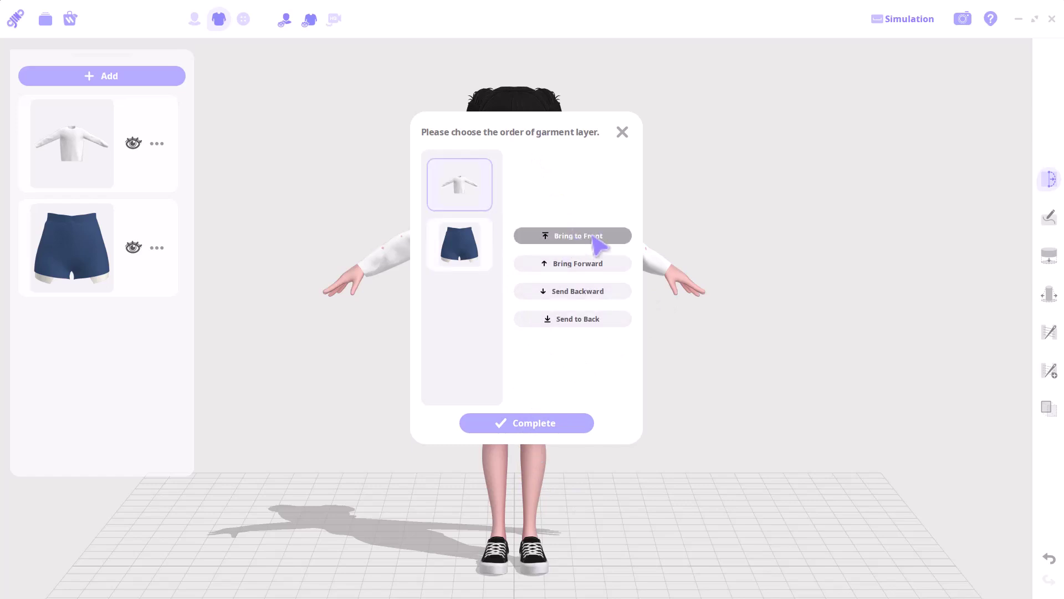
pyautogui.click(549, 430)
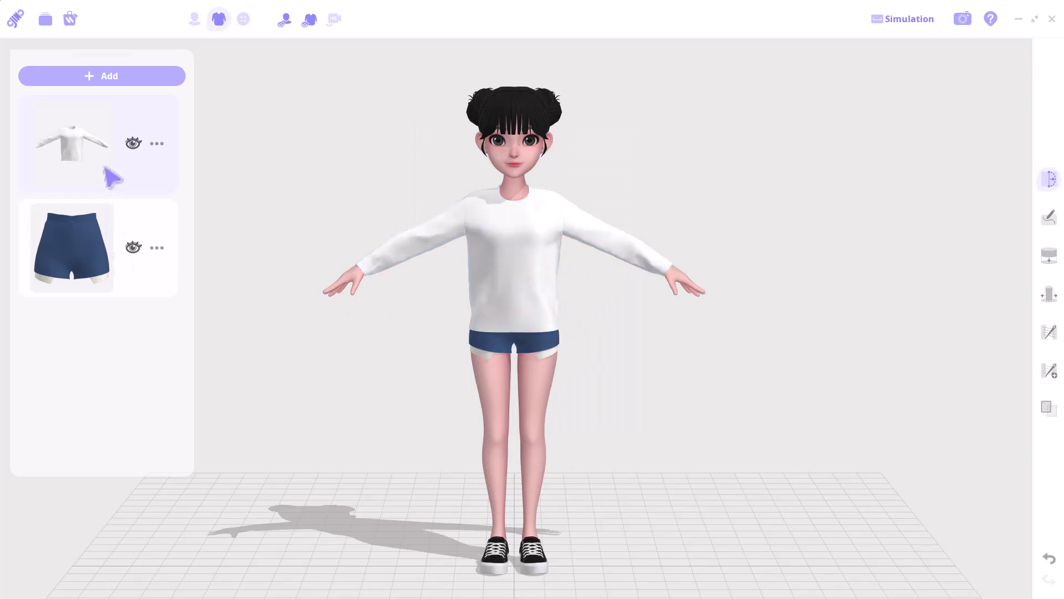
# Step: Send the white top to the back of the garment layers, so that the blue shorts lie over its hem
pyautogui.click(157, 143)
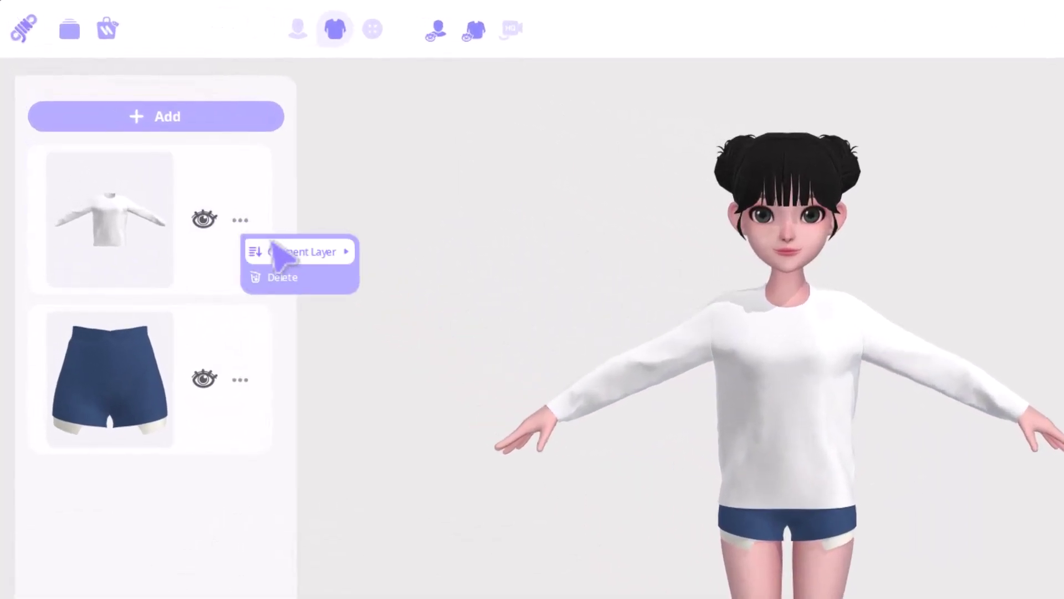
pyautogui.moveTo(300, 251)
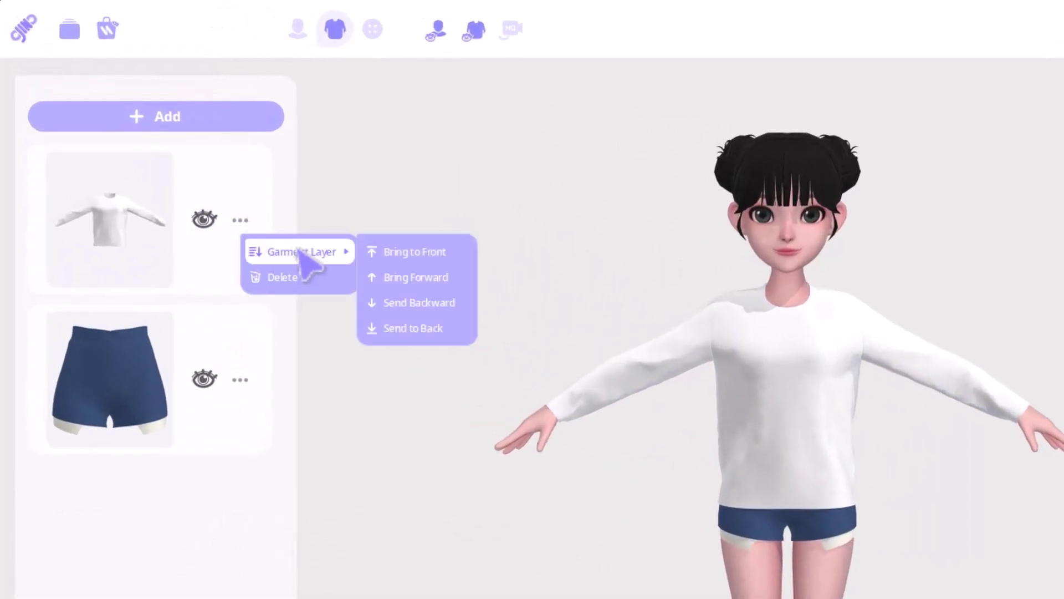
pyautogui.click(417, 329)
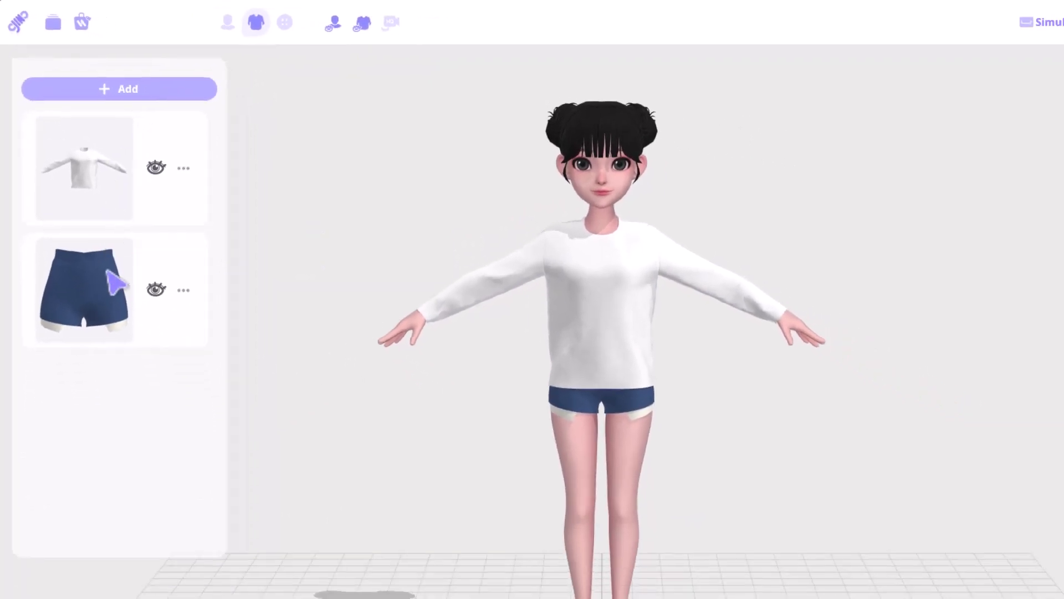
pyautogui.moveTo(110, 171); pyautogui.dragTo(109, 355)
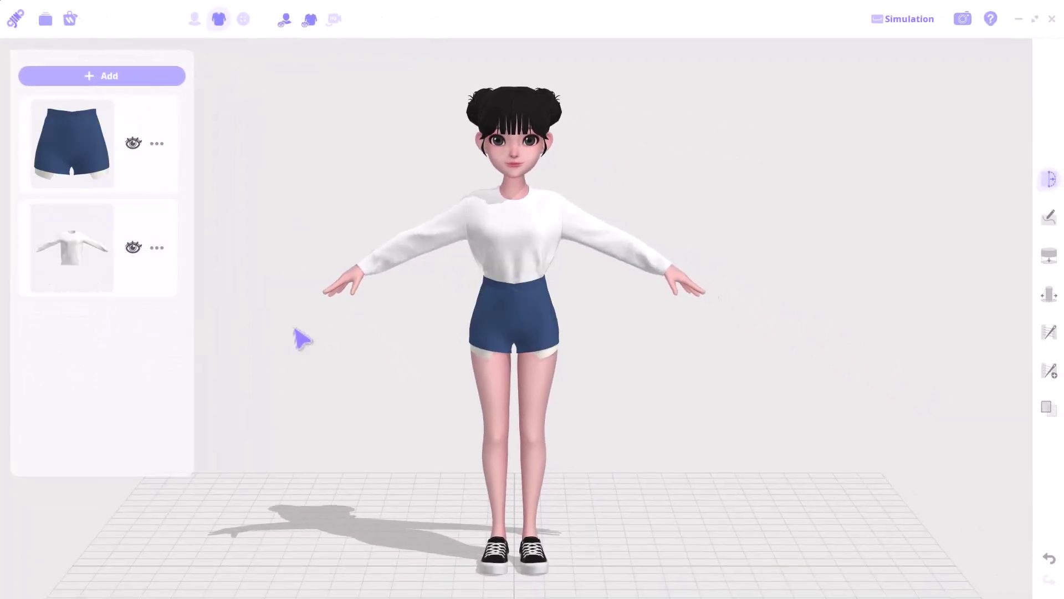
# Step: Simulate the layered outfit while tugging the fabric of the white top's sleeve, and stop the simulation
pyautogui.moveTo(670, 345)
pyautogui.mouseDown(button='right')
pyautogui.moveTo(541, 344)
pyautogui.moveTo(674, 352)
pyautogui.mouseUp(button='right')
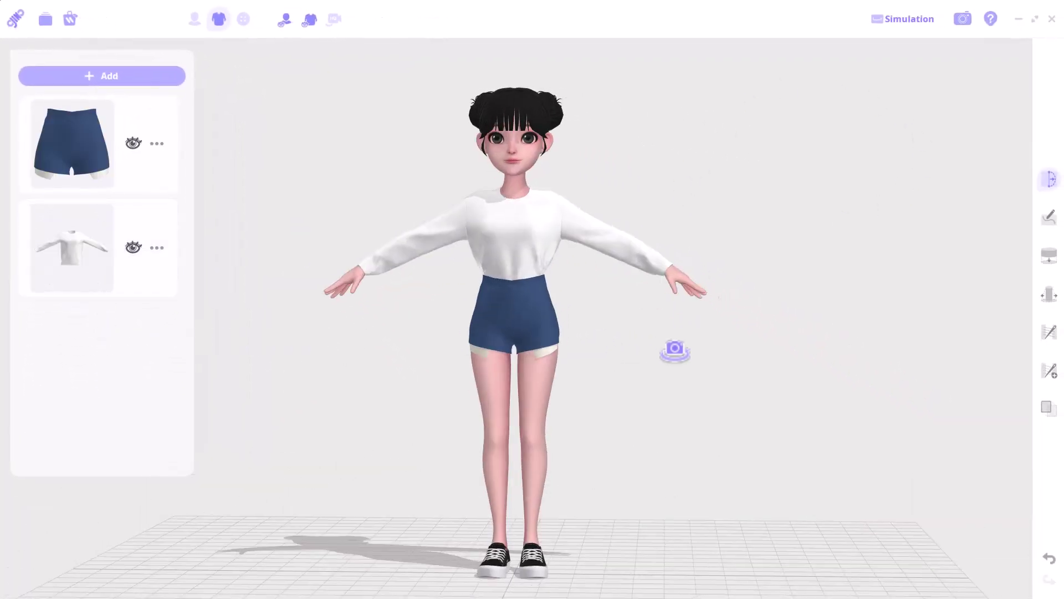
pyautogui.scroll(3, 675, 352)
pyautogui.moveTo(589, 345); pyautogui.dragTo(620, 347, button='middle')
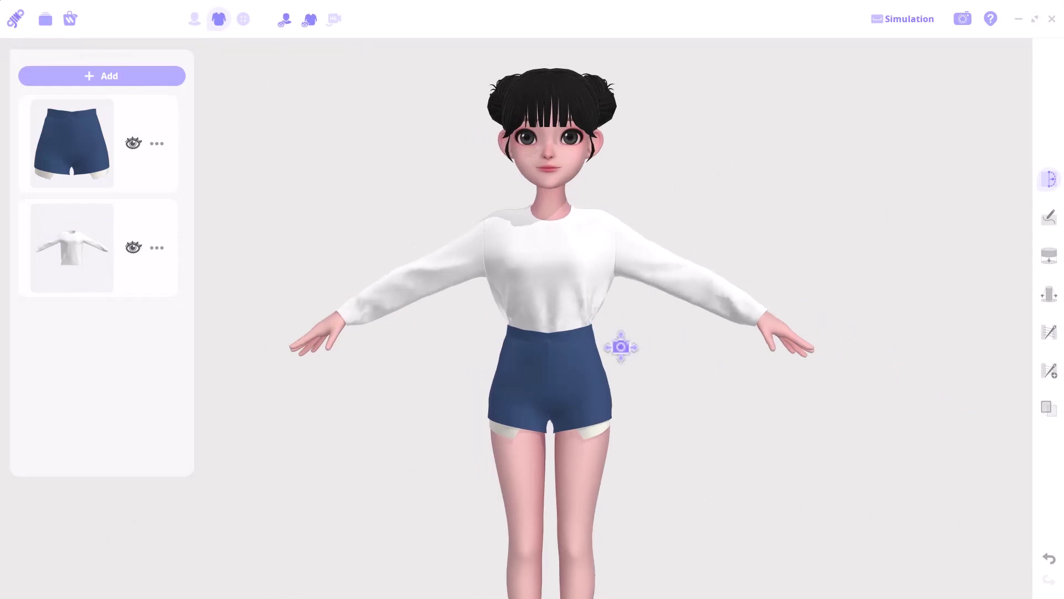
pyautogui.press('space')
pyautogui.moveTo(713, 291); pyautogui.dragTo(745, 307)
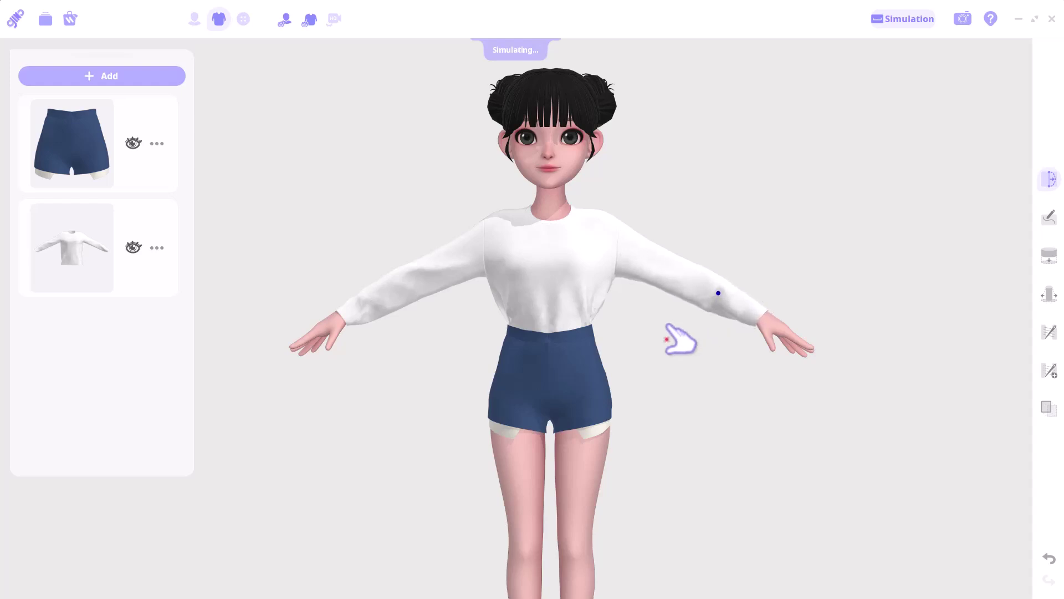
pyautogui.press('space')
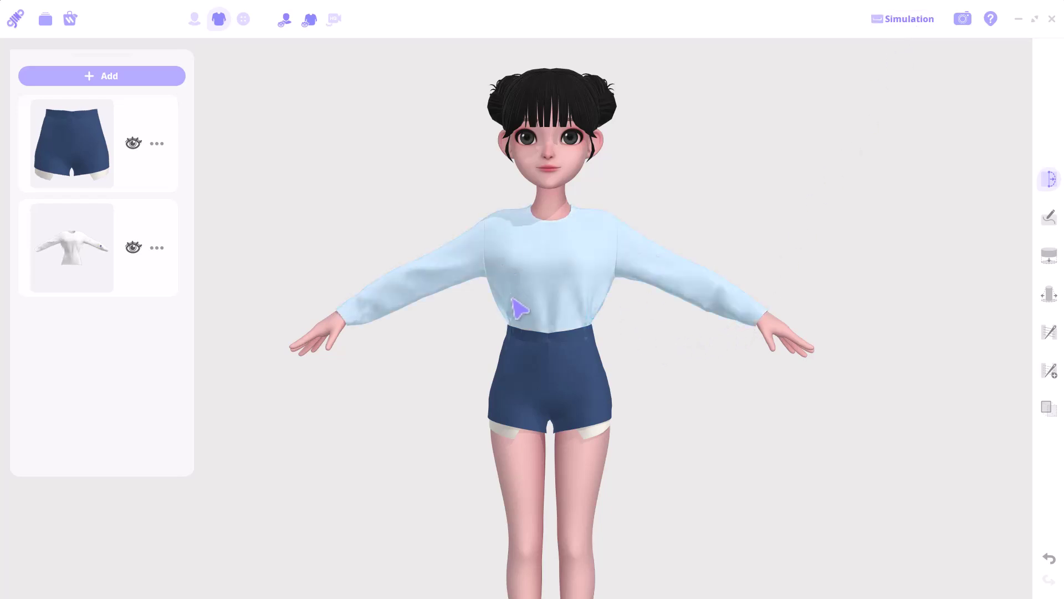
# Step: Select the blue shorts and lengthen both legs to mid-thigh by moving the inner and outer hem points downward
pyautogui.click(571, 304)
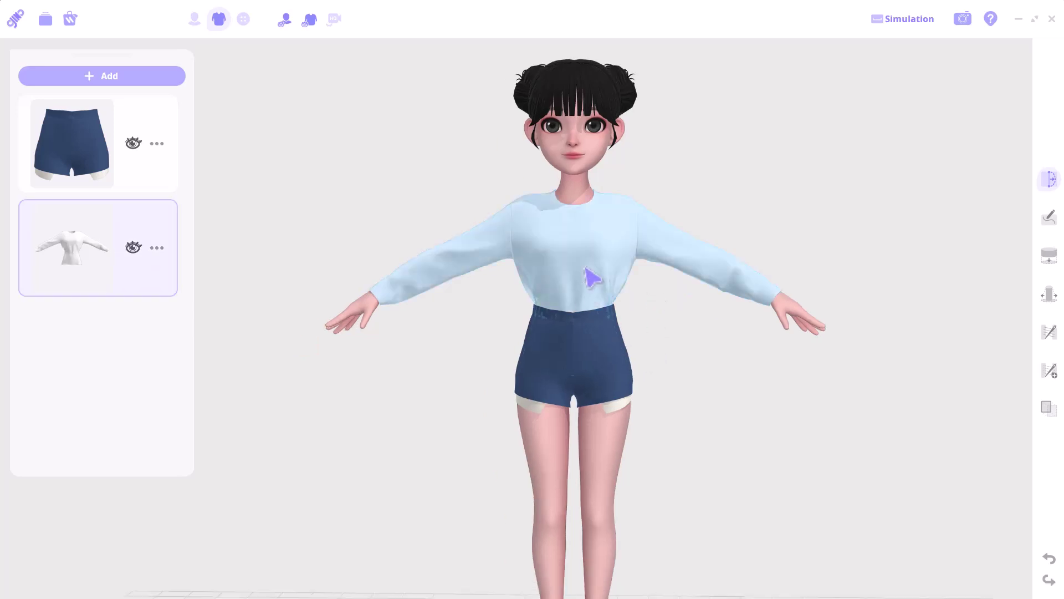
pyautogui.click(561, 355)
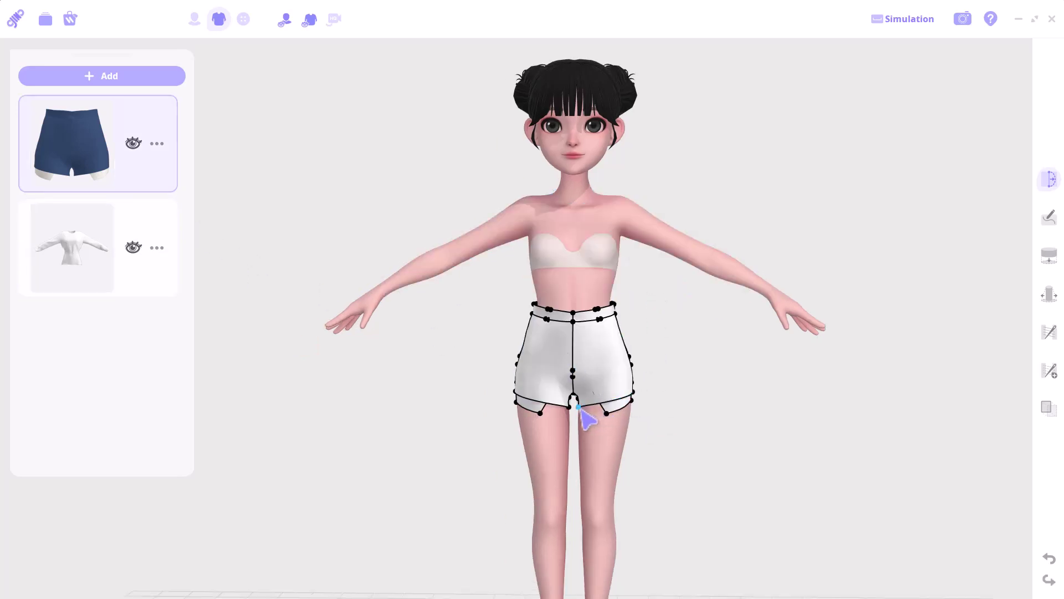
pyautogui.moveTo(586, 423); pyautogui.dragTo(587, 446)
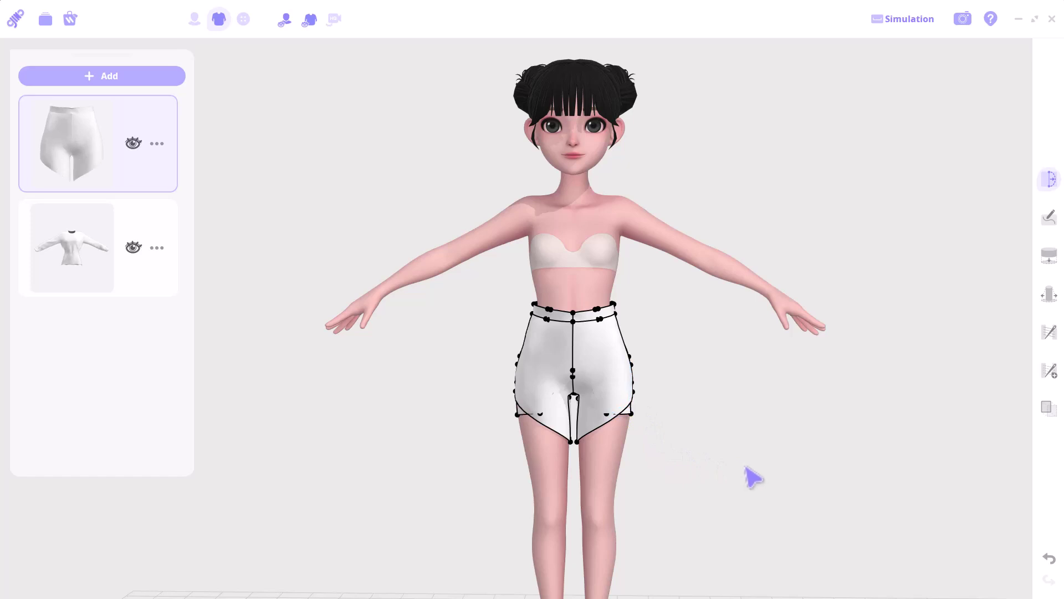
pyautogui.moveTo(753, 465); pyautogui.dragTo(713, 460, button='right')
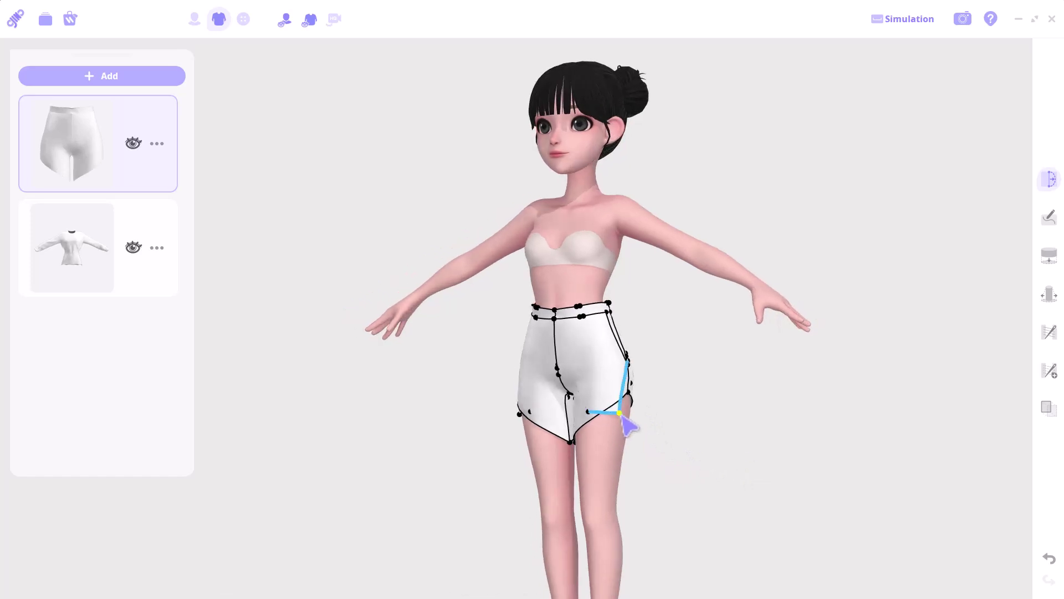
pyautogui.moveTo(628, 393); pyautogui.dragTo(631, 442)
# Step: Simulate the lengthened shorts, pull at the fabric of the leg, and stop the simulation
pyautogui.moveTo(763, 473); pyautogui.dragTo(808, 459, button='right')
pyautogui.press('space')
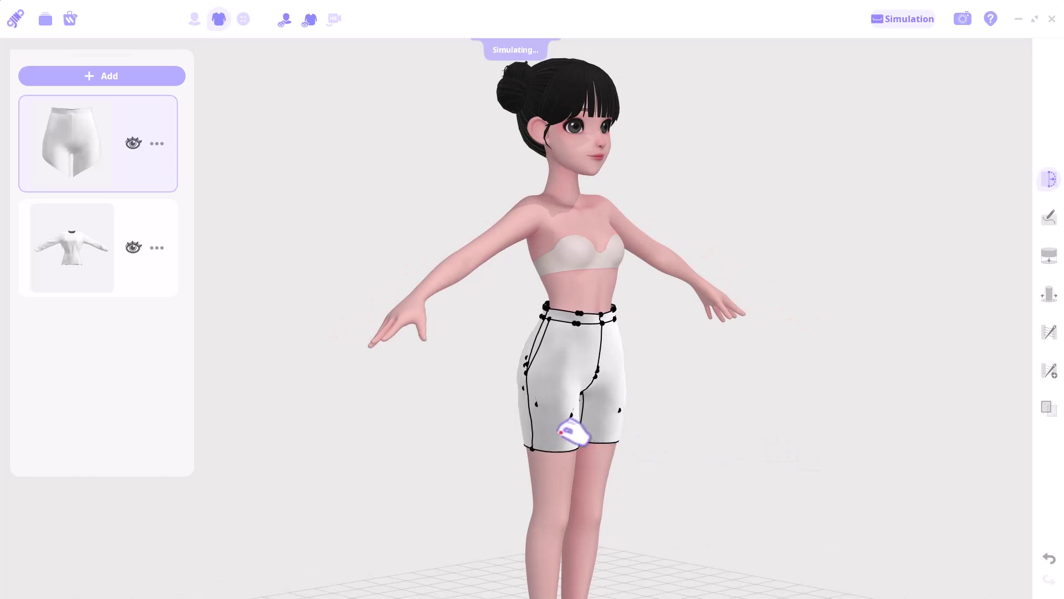
pyautogui.click(561, 431)
pyautogui.moveTo(703, 457)
pyautogui.mouseDown(button='right')
pyautogui.moveTo(668, 444)
pyautogui.moveTo(697, 465)
pyautogui.mouseUp(button='right')
pyautogui.press('space')
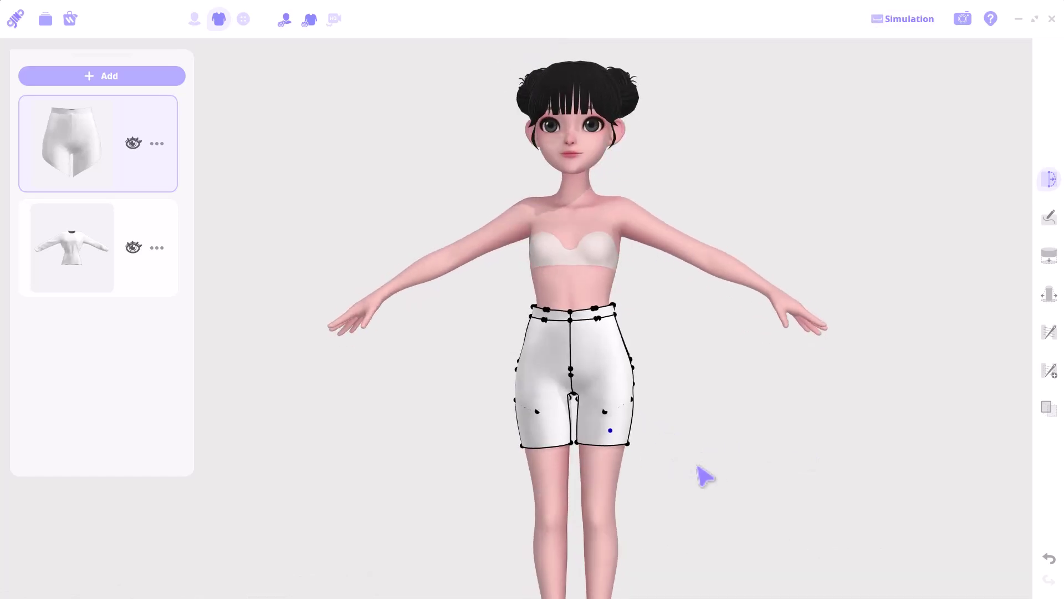
# Step: Select the white top and move its shoulder seam points outward along the arms to widen the shoulders
pyautogui.click(100, 273)
pyautogui.moveTo(788, 423)
pyautogui.mouseDown(button='right')
pyautogui.moveTo(804, 446)
pyautogui.moveTo(797, 434)
pyautogui.mouseUp(button='right')
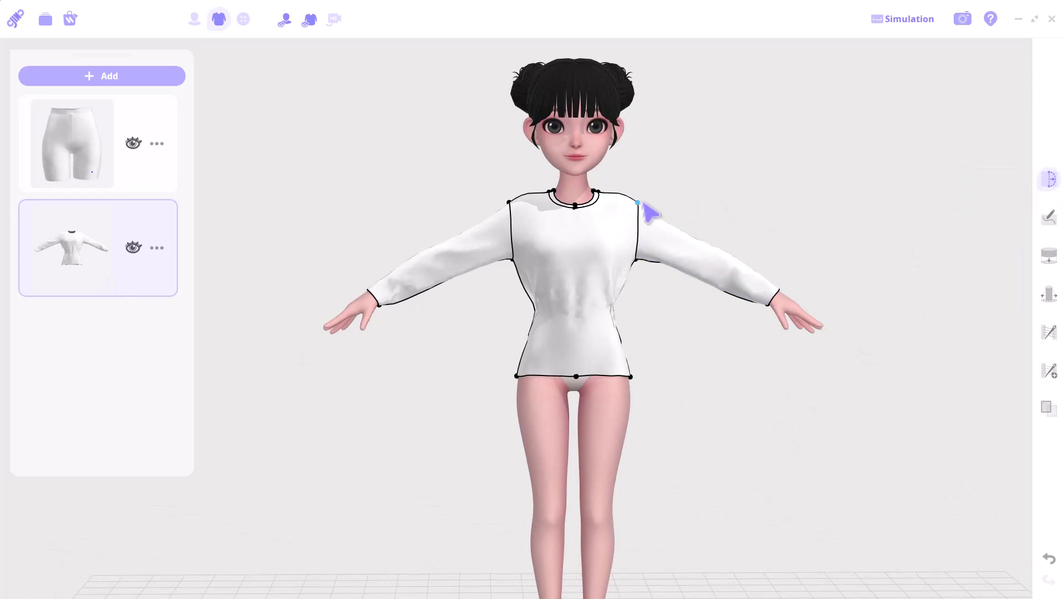
pyautogui.moveTo(642, 203); pyautogui.dragTo(675, 204)
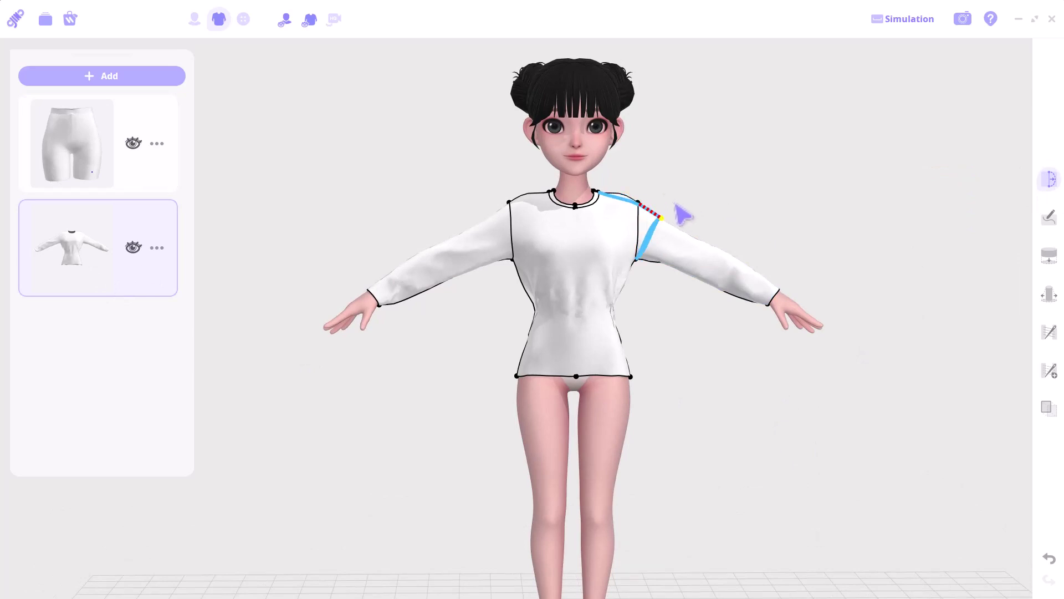
# Step: Shorten both sleeves of the white top to about elbow length by moving the cuff edge up the arm
pyautogui.click(1055, 258)
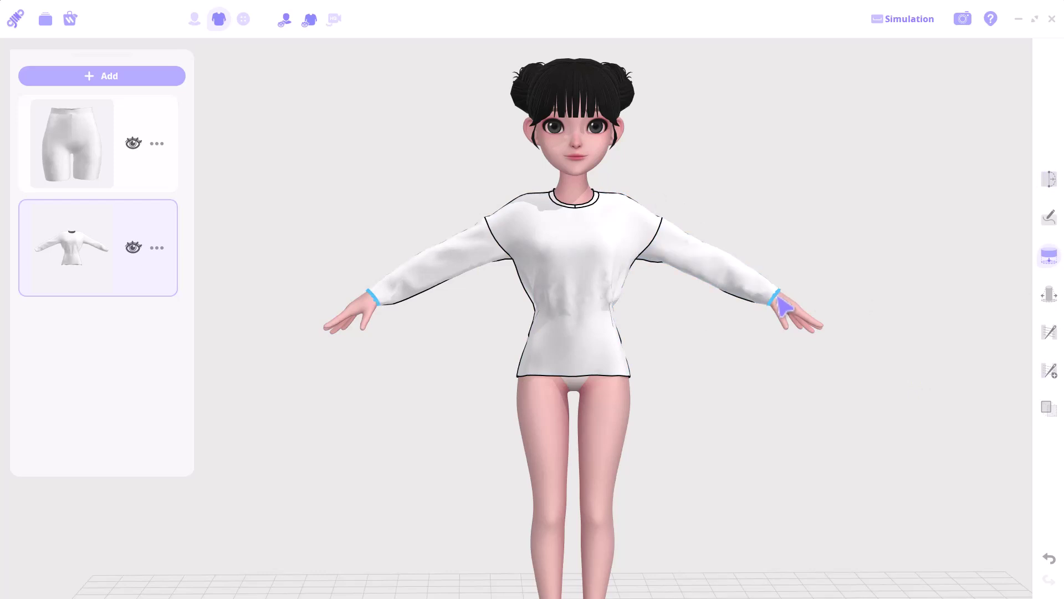
pyautogui.moveTo(747, 285); pyautogui.dragTo(730, 273)
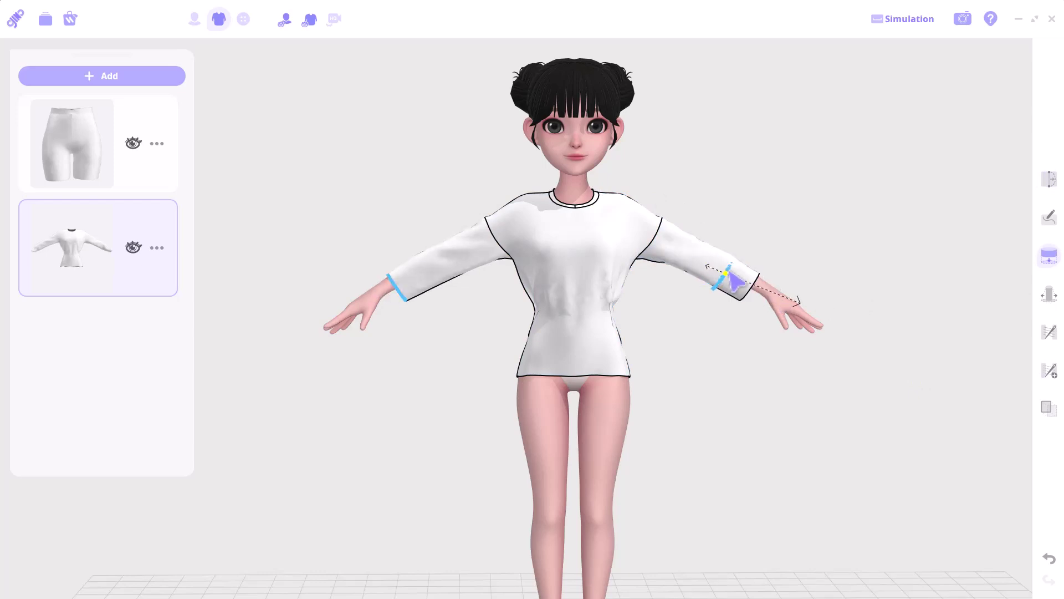
pyautogui.moveTo(774, 373); pyautogui.dragTo(816, 400, button='right')
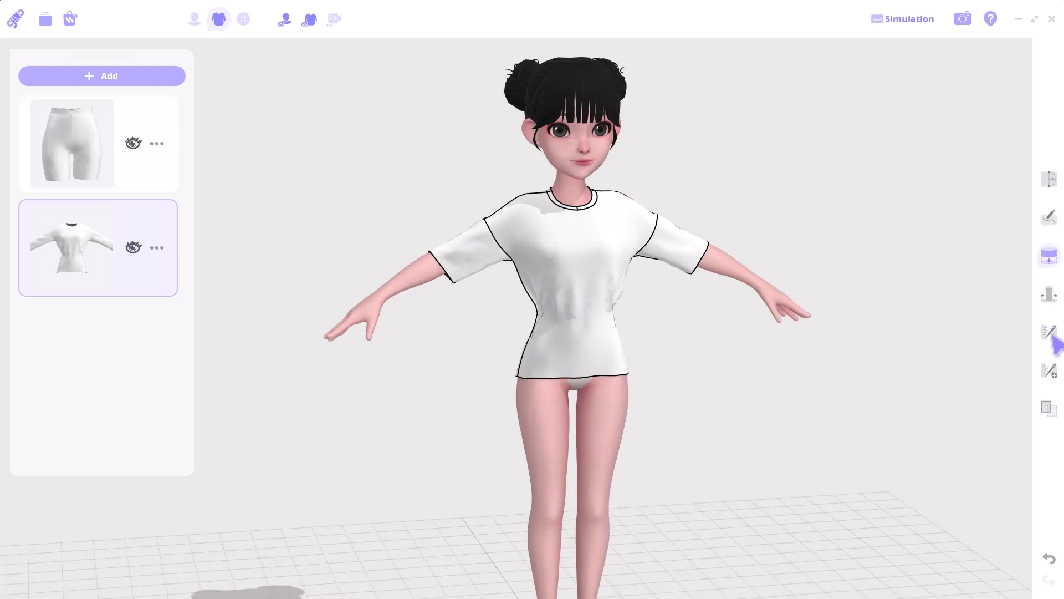
# Step: Widen both sleeves of the white top by pulling the underarm seam downward into a wide, pointed flare
pyautogui.click(1051, 297)
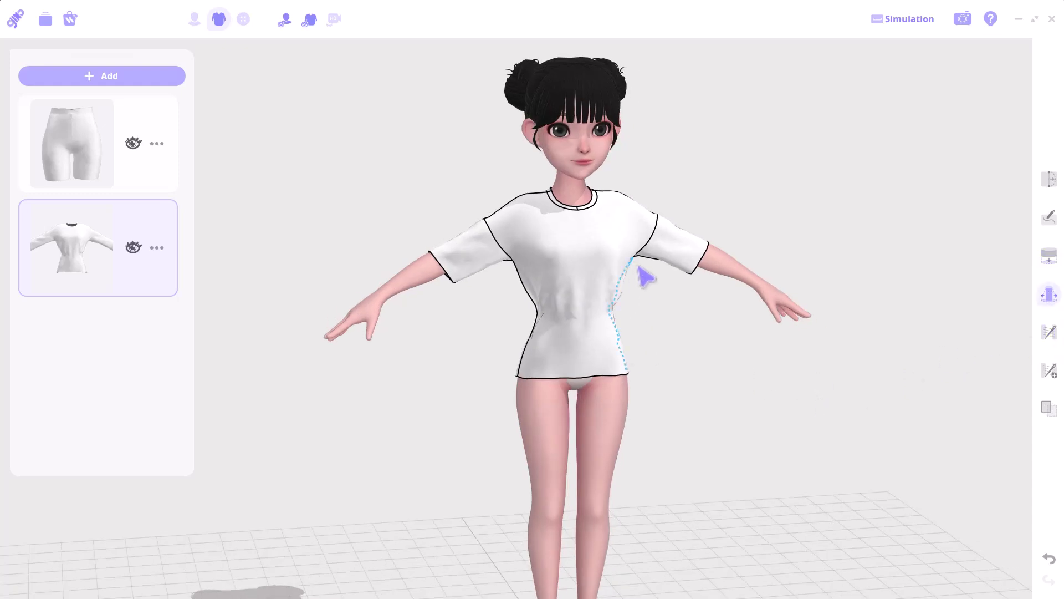
pyautogui.moveTo(689, 325); pyautogui.dragTo(720, 304)
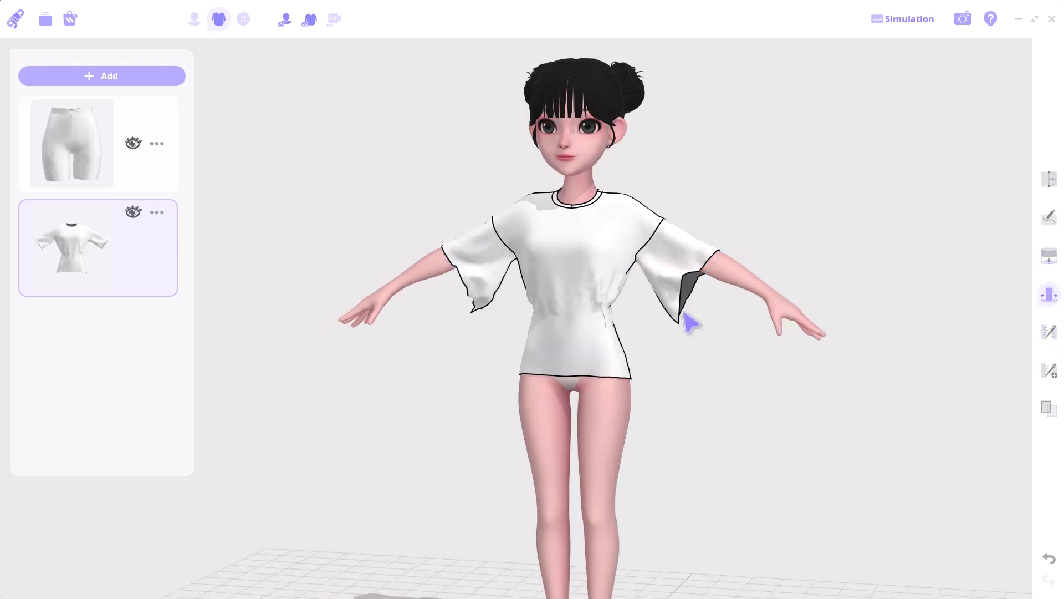
pyautogui.moveTo(689, 320); pyautogui.dragTo(766, 358, button='right')
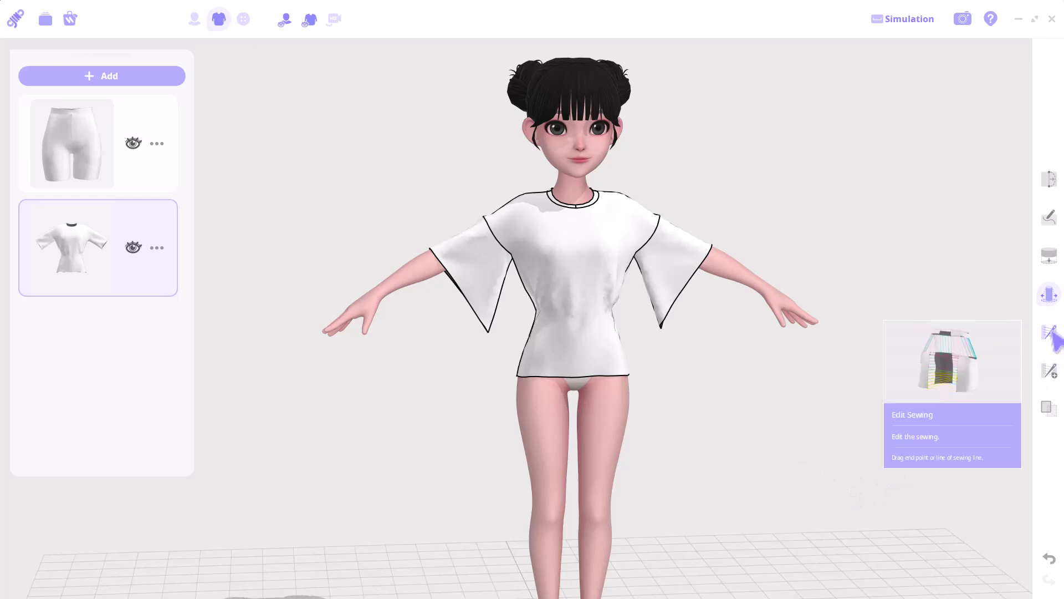
# Step: Edit the top's sewing and delete the upper front seam joining the avatar's left sleeve to the armhole
pyautogui.click(1051, 333)
pyautogui.click(654, 242)
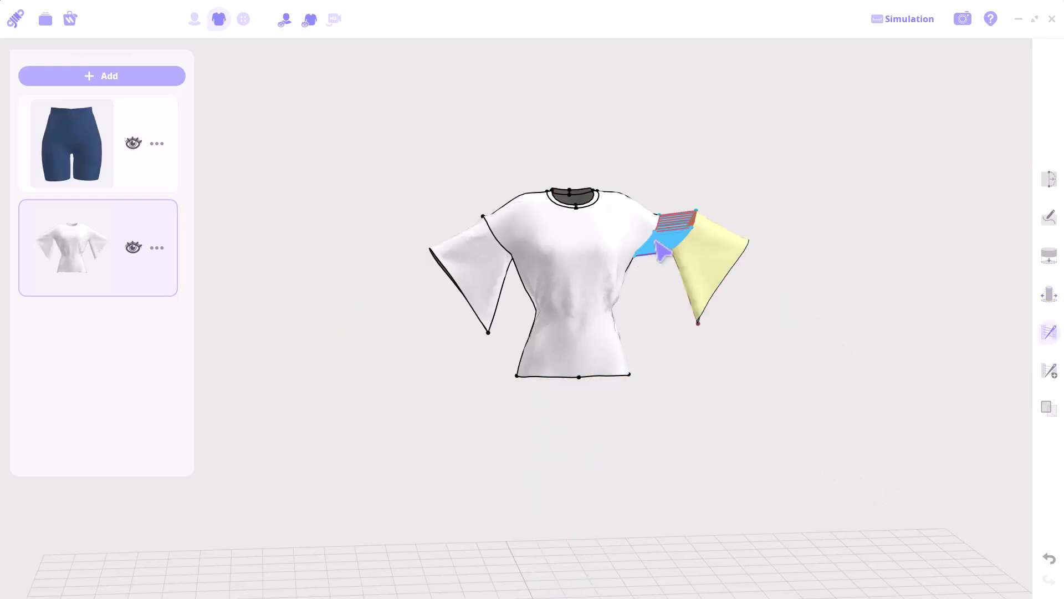
pyautogui.moveTo(792, 296); pyautogui.dragTo(720, 340, button='right')
pyautogui.scroll(-1, 678, 289)
pyautogui.scroll(4, 678, 290)
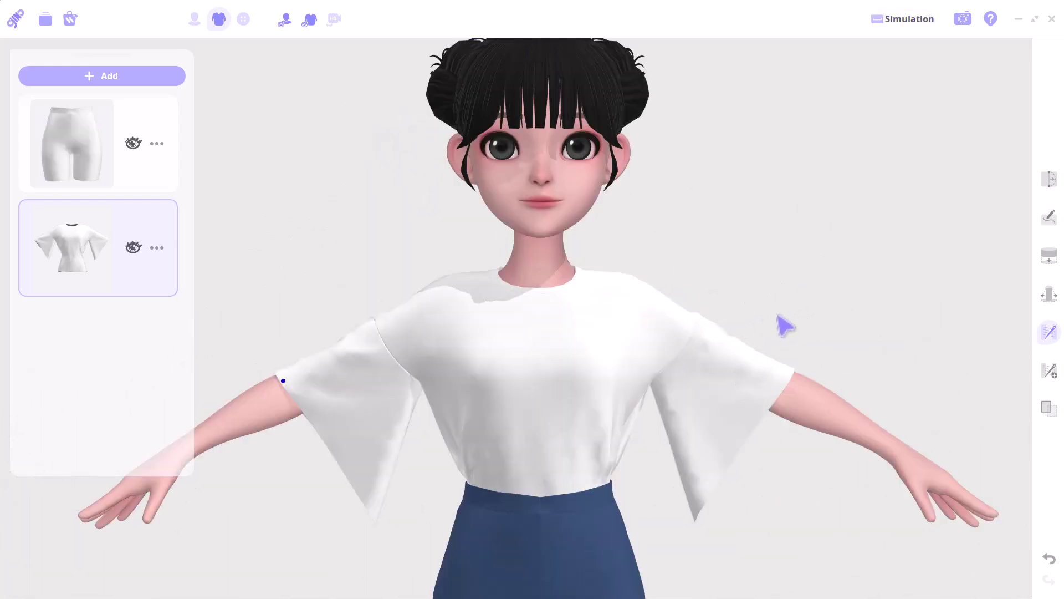
pyautogui.moveTo(836, 404); pyautogui.dragTo(554, 385, button='right')
pyautogui.click(554, 388)
pyautogui.moveTo(592, 423); pyautogui.dragTo(637, 419, button='right')
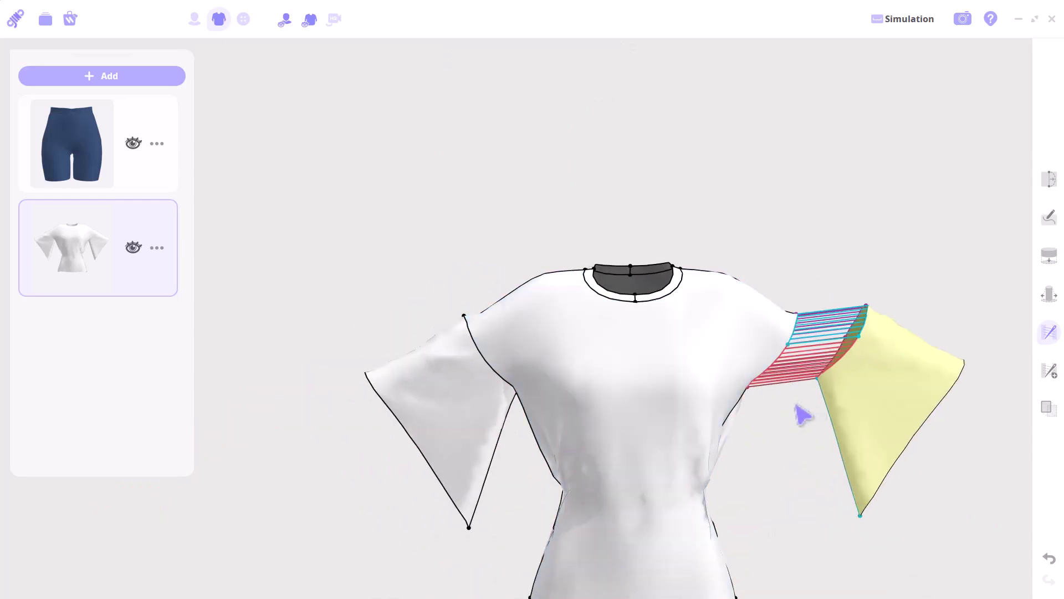
pyautogui.moveTo(795, 404); pyautogui.dragTo(531, 405, button='middle')
pyautogui.scroll(-2, 567, 318)
pyautogui.scroll(8, 567, 320)
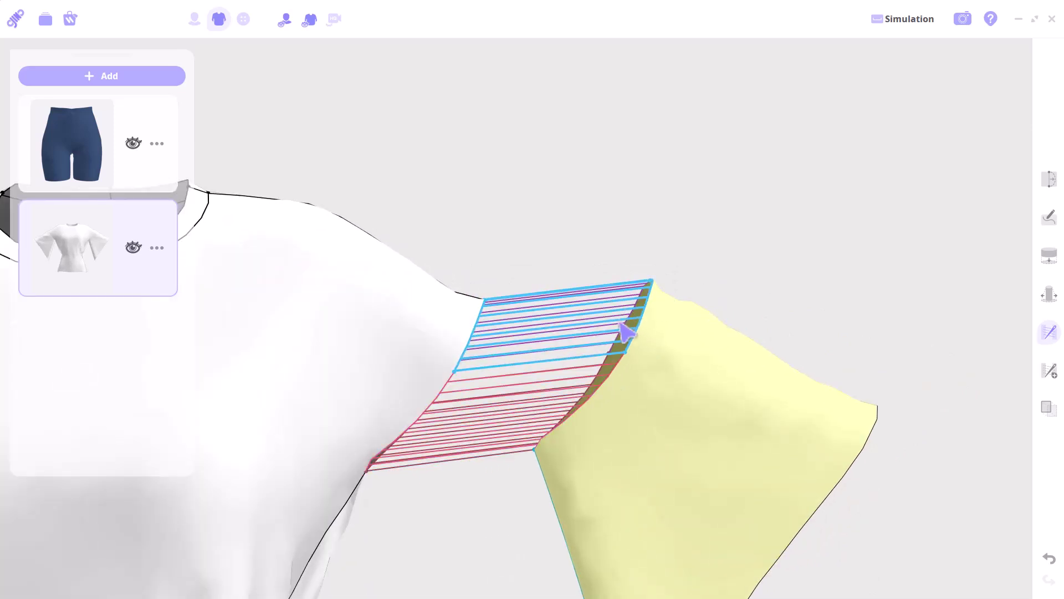
pyautogui.click(630, 337)
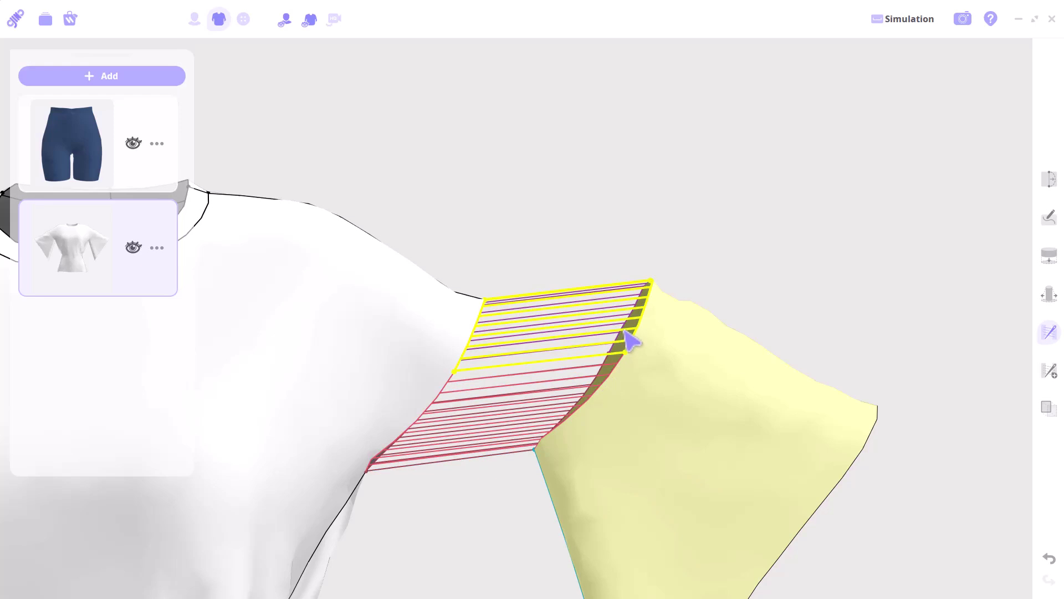
pyautogui.press('Delete')
# Step: Delete the seam joining the upper part of the left sleeve to the armhole's other panel
pyautogui.moveTo(636, 382); pyautogui.dragTo(576, 394, button='right')
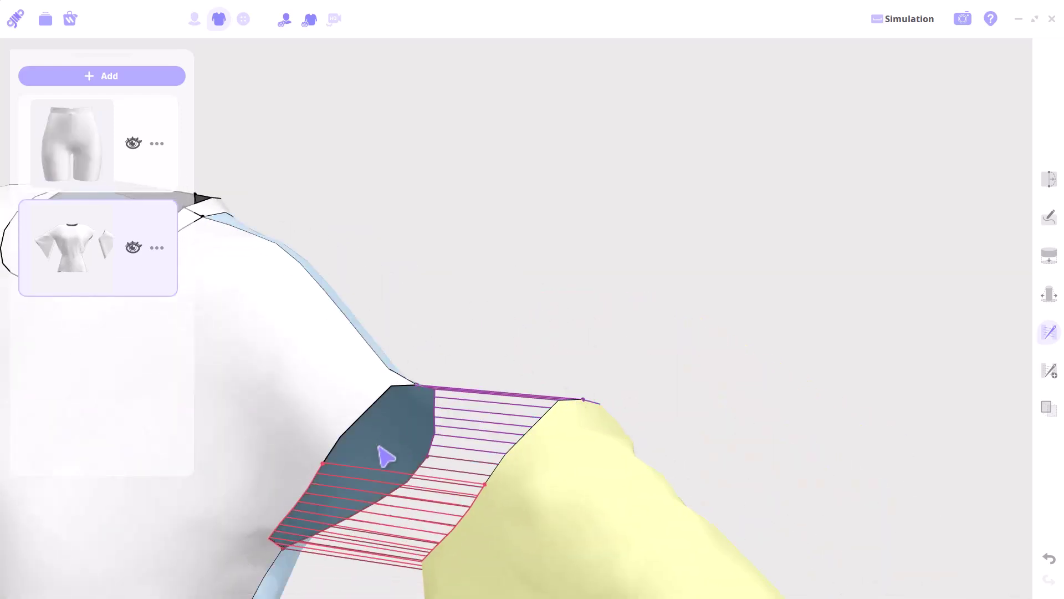
pyautogui.click(476, 408)
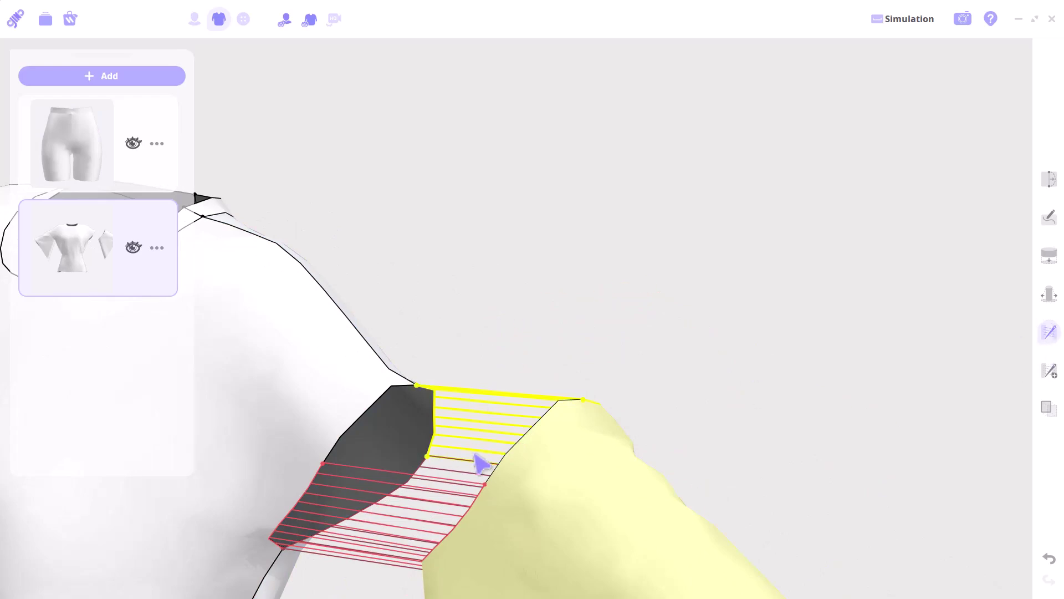
pyautogui.press('Delete')
pyautogui.moveTo(509, 478); pyautogui.dragTo(562, 467, button='right')
pyautogui.scroll(3, 578, 451)
pyautogui.scroll(-2, 578, 450)
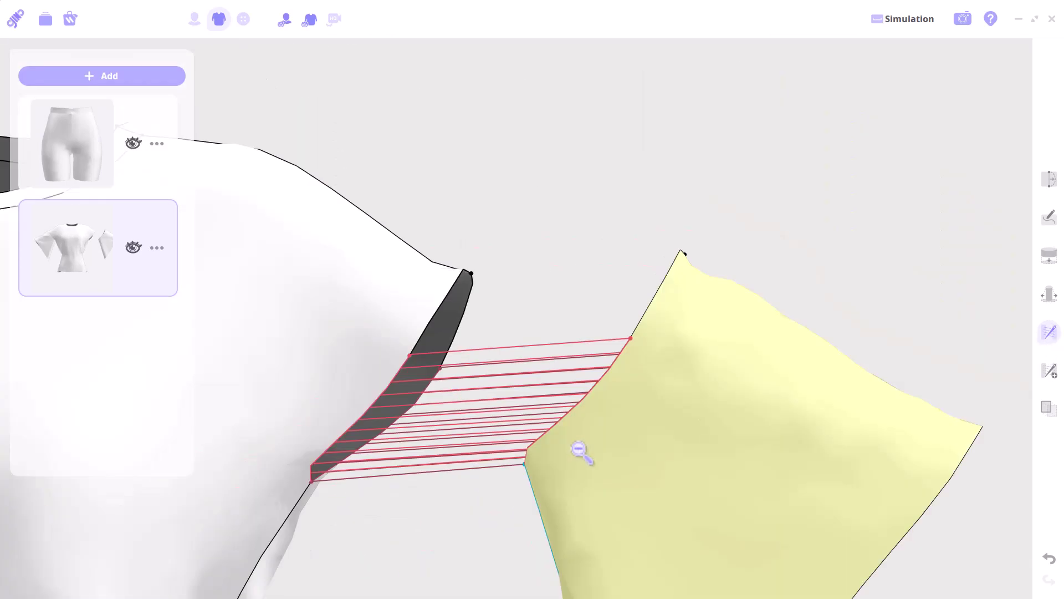
# Step: Simulate the partly unsewn top and pull at the fabric of the avatar's left sleeve
pyautogui.scroll(-6, 582, 451)
pyautogui.press('space')
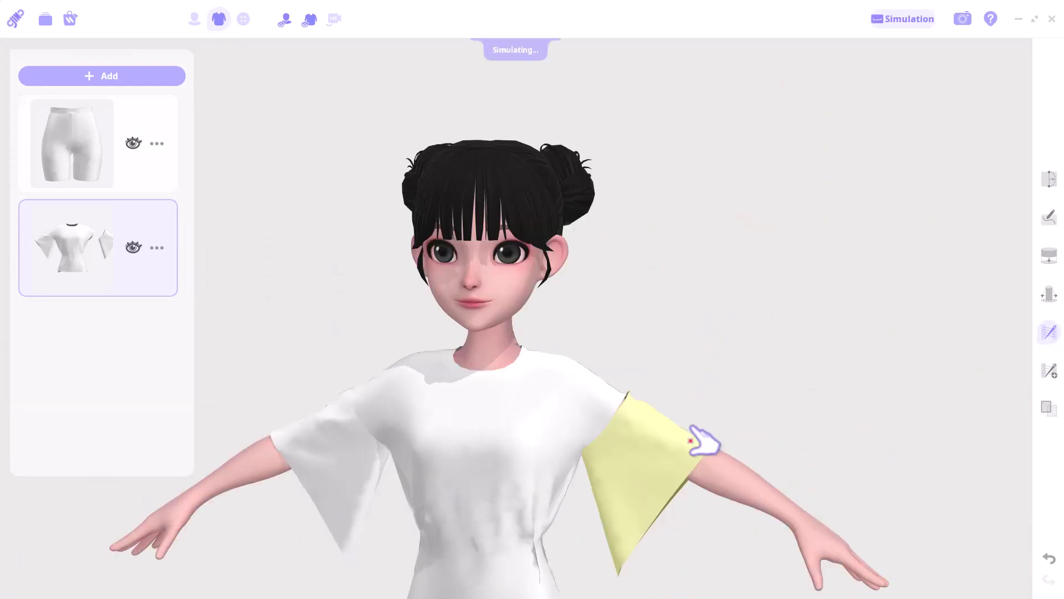
pyautogui.moveTo(765, 394); pyautogui.dragTo(701, 397, button='right')
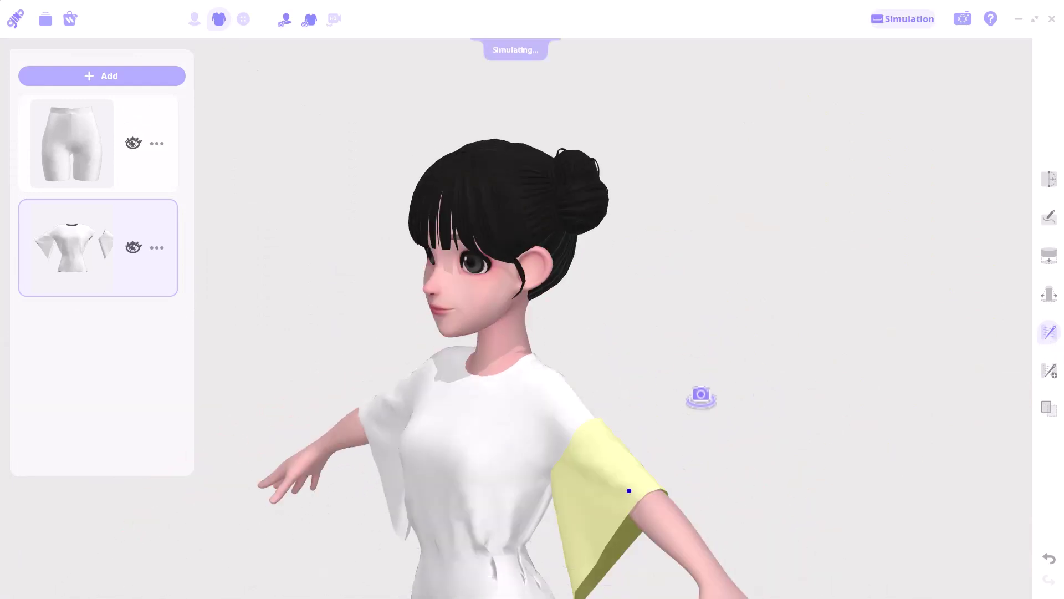
pyautogui.moveTo(654, 470); pyautogui.dragTo(683, 458)
pyautogui.moveTo(697, 459); pyautogui.dragTo(727, 464, button='right')
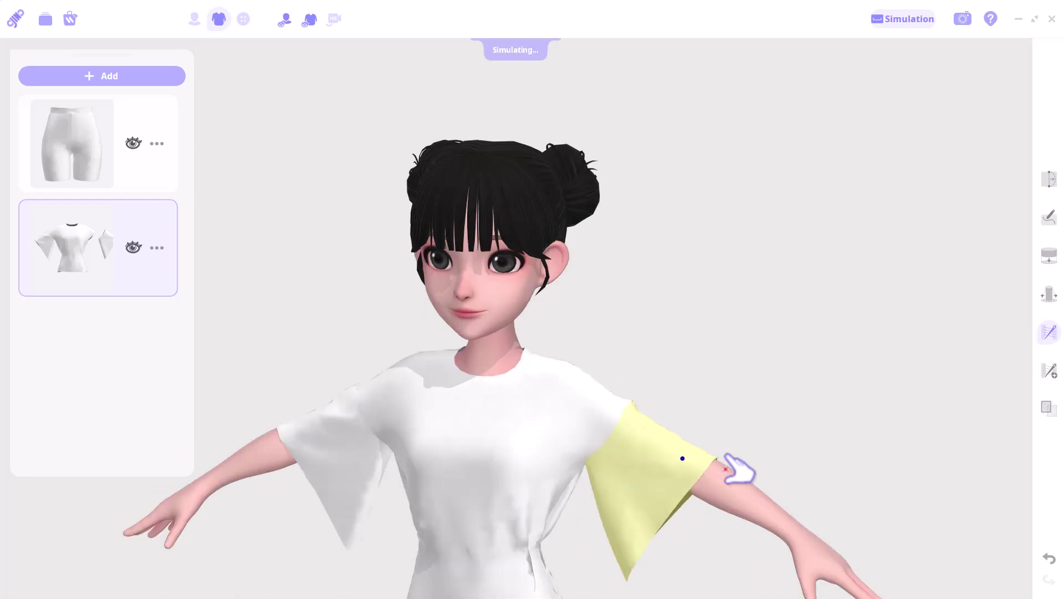
# Step: Return to sewing editing and delete the remaining armhole seam to detach the left sleeve from the top
pyautogui.click(1051, 335)
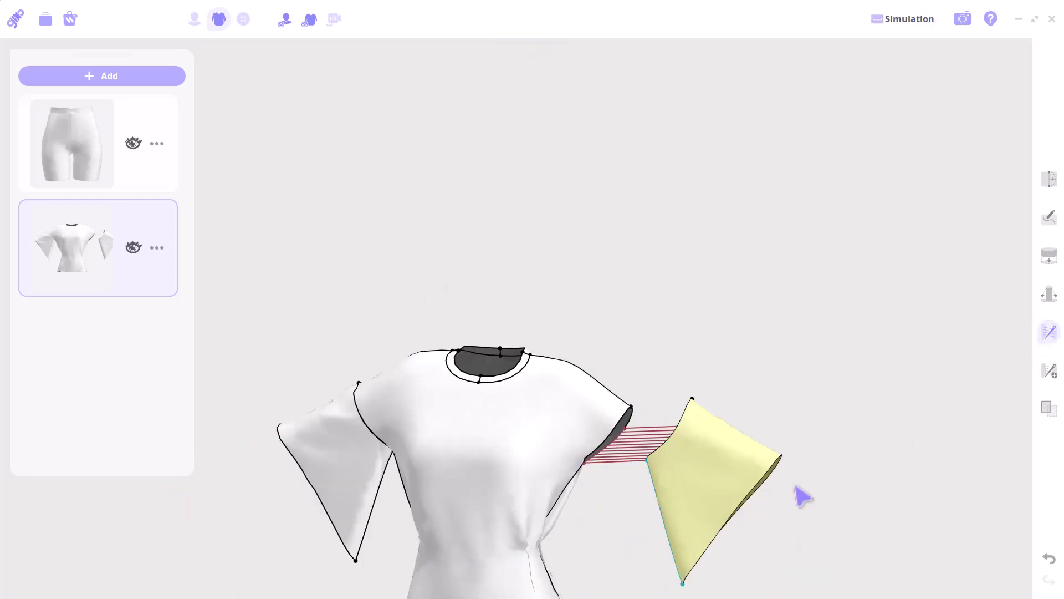
pyautogui.moveTo(803, 495); pyautogui.dragTo(601, 463, button='right')
pyautogui.click(394, 445)
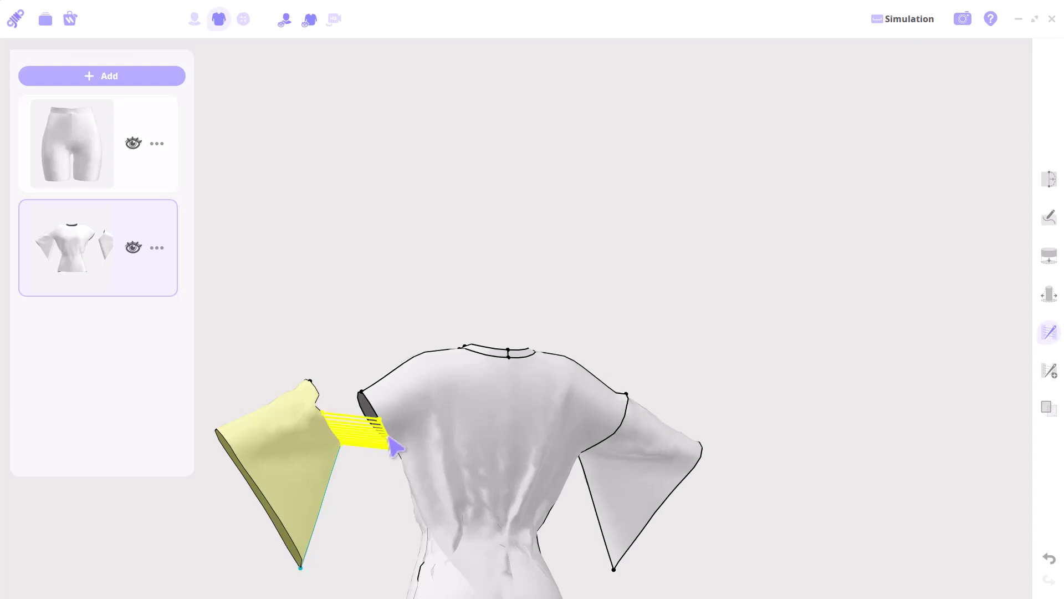
pyautogui.press('Delete')
pyautogui.moveTo(480, 515); pyautogui.dragTo(697, 514, button='right')
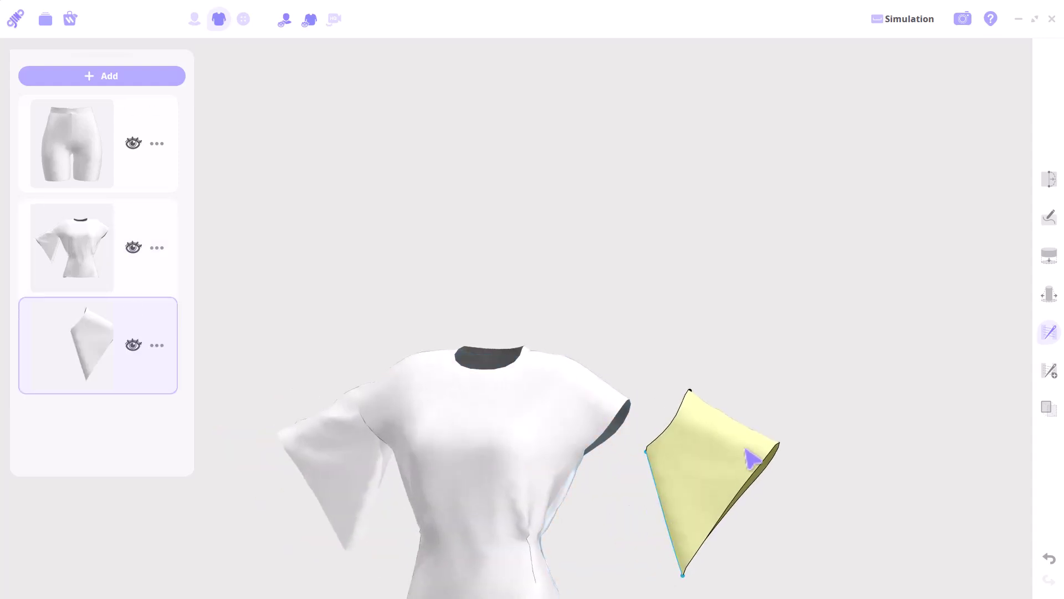
# Step: Simulate the garments, pull the detached sleeve along the avatar's left arm, and stop the simulation
pyautogui.press('space')
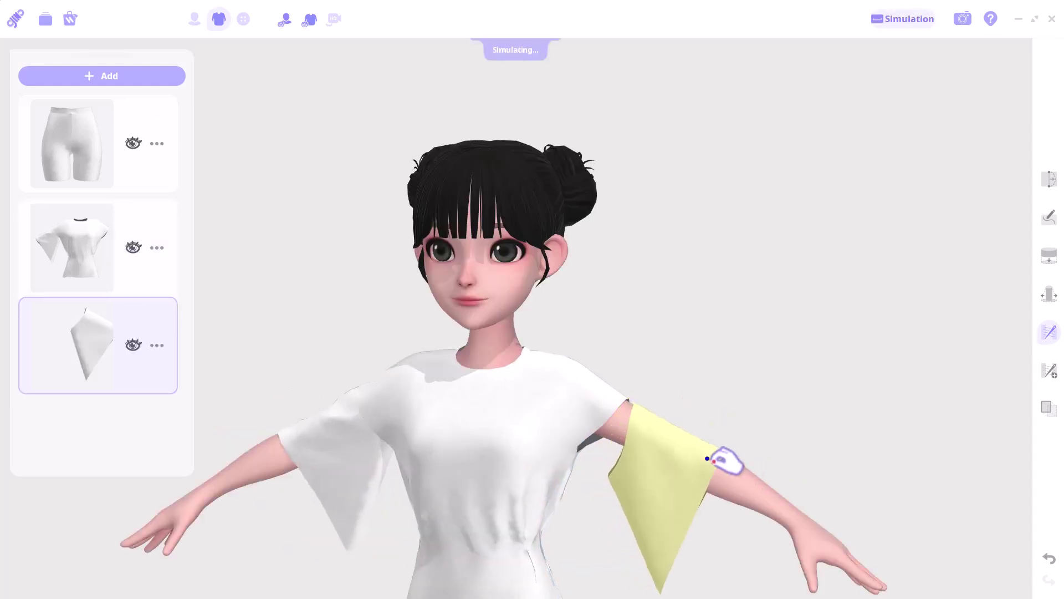
pyautogui.moveTo(714, 460); pyautogui.dragTo(721, 463)
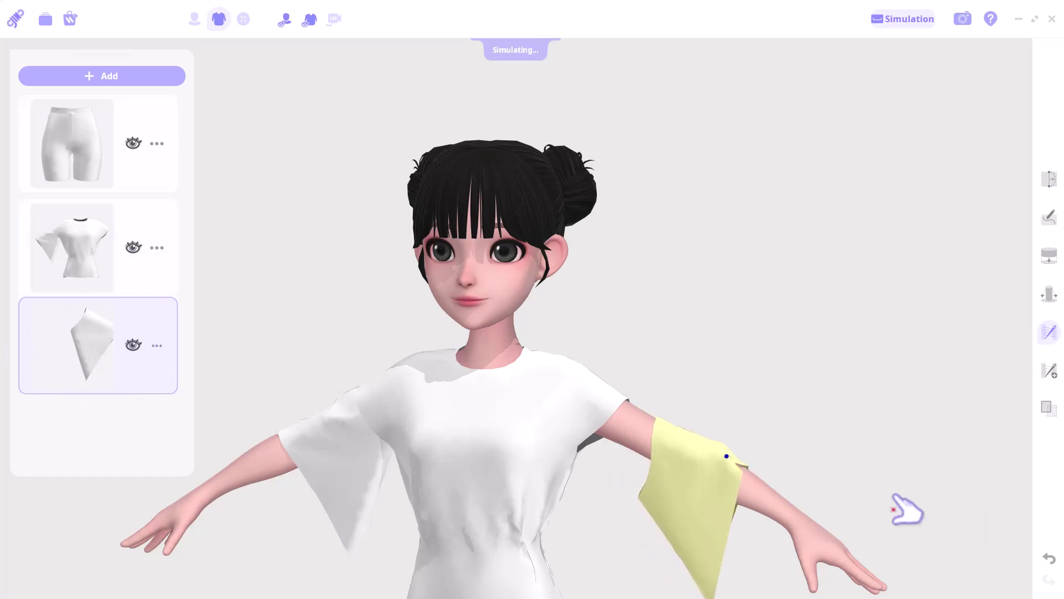
pyautogui.moveTo(741, 463); pyautogui.dragTo(667, 411)
pyautogui.press('space')
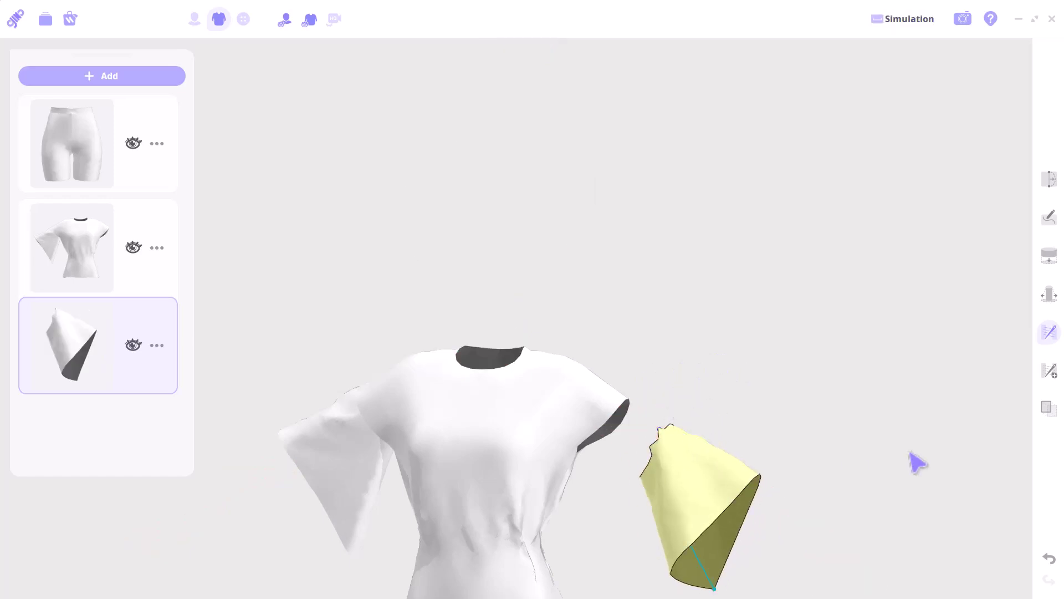
# Step: Create a new sewing joining the back armhole edge of the top to the matching edge of the detached sleeve
pyautogui.click(1049, 370)
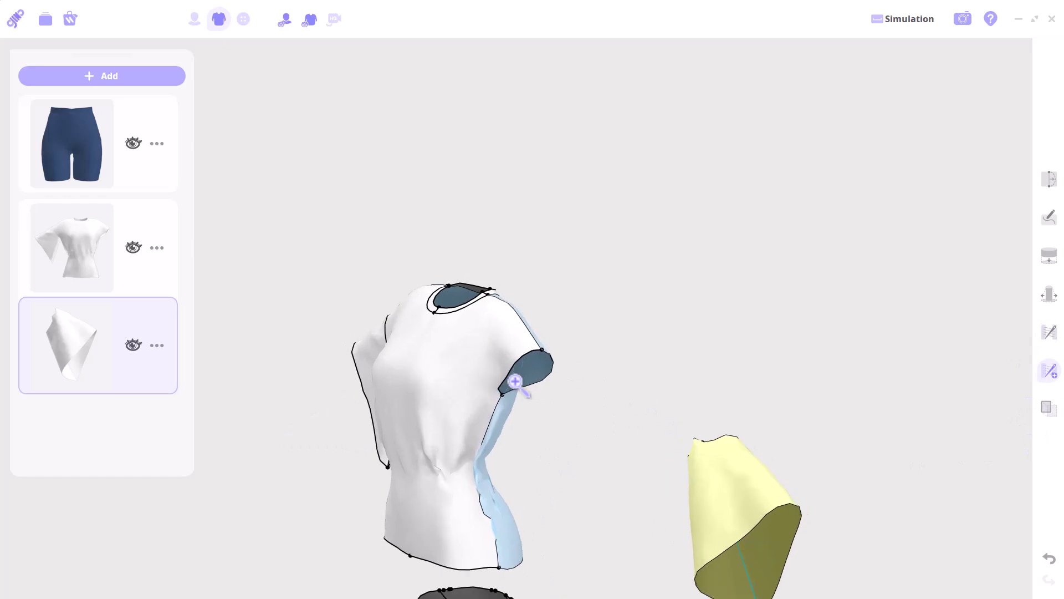
pyautogui.scroll(5, 516, 381)
pyautogui.click(480, 403)
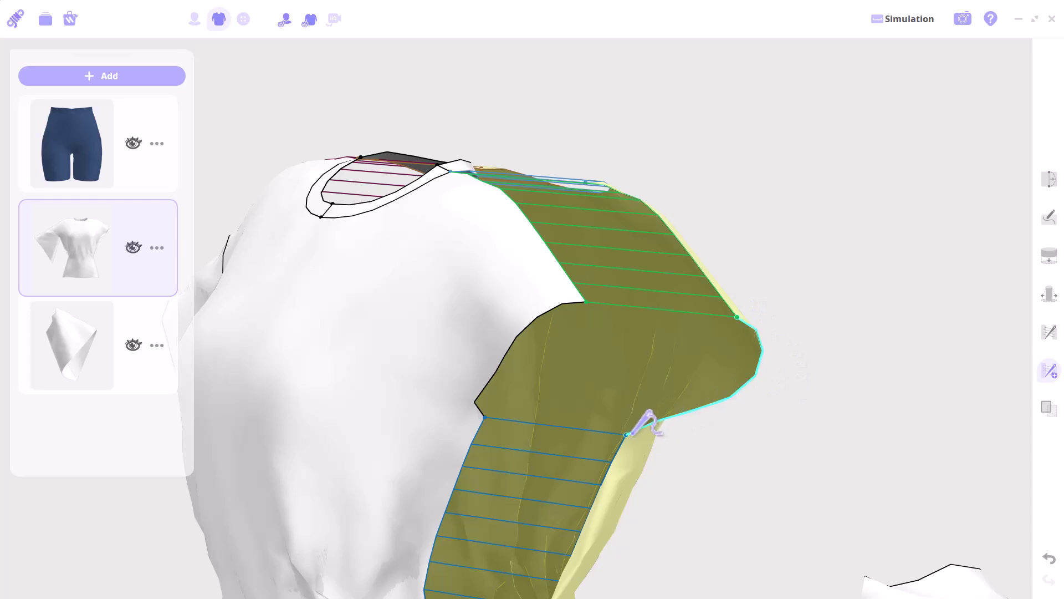
pyautogui.moveTo(714, 518); pyautogui.dragTo(511, 469, button='right')
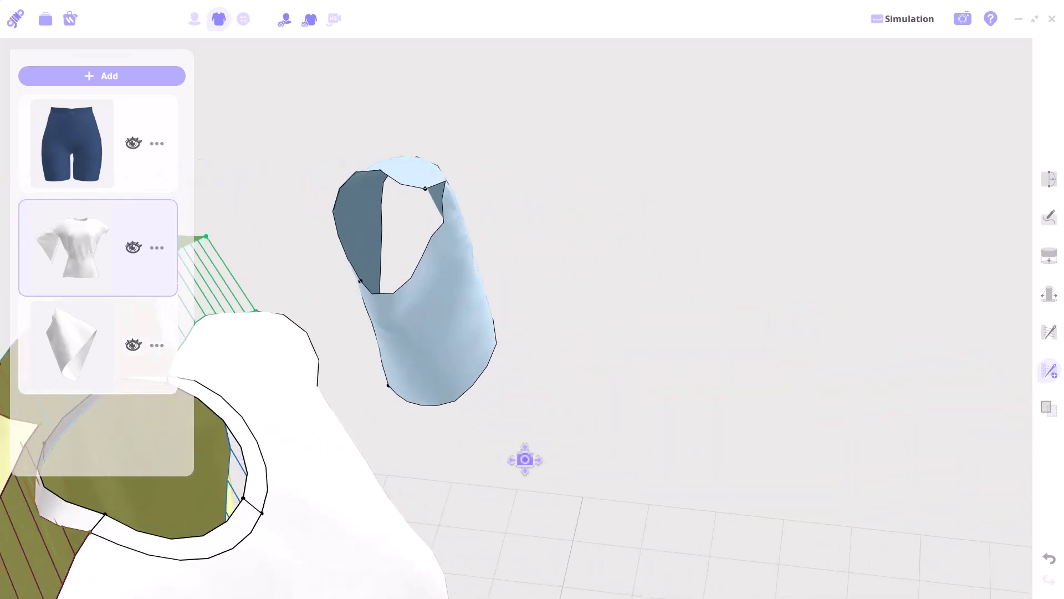
pyautogui.click(438, 313)
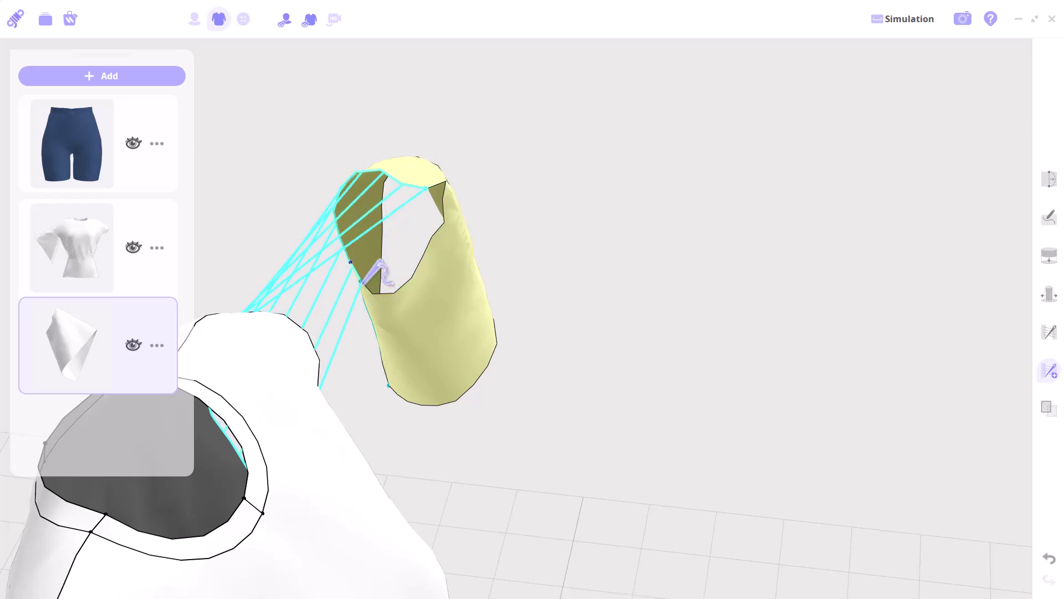
pyautogui.click(361, 280)
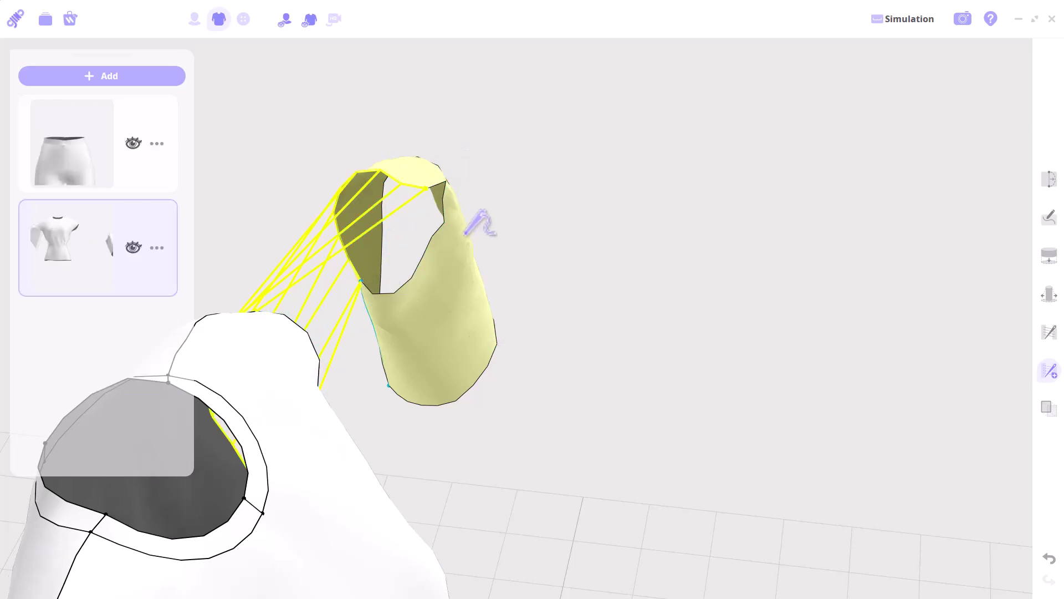
# Step: Sew the remaining edge of the detached sleeve to the front armhole edge of the top
pyautogui.click(429, 188)
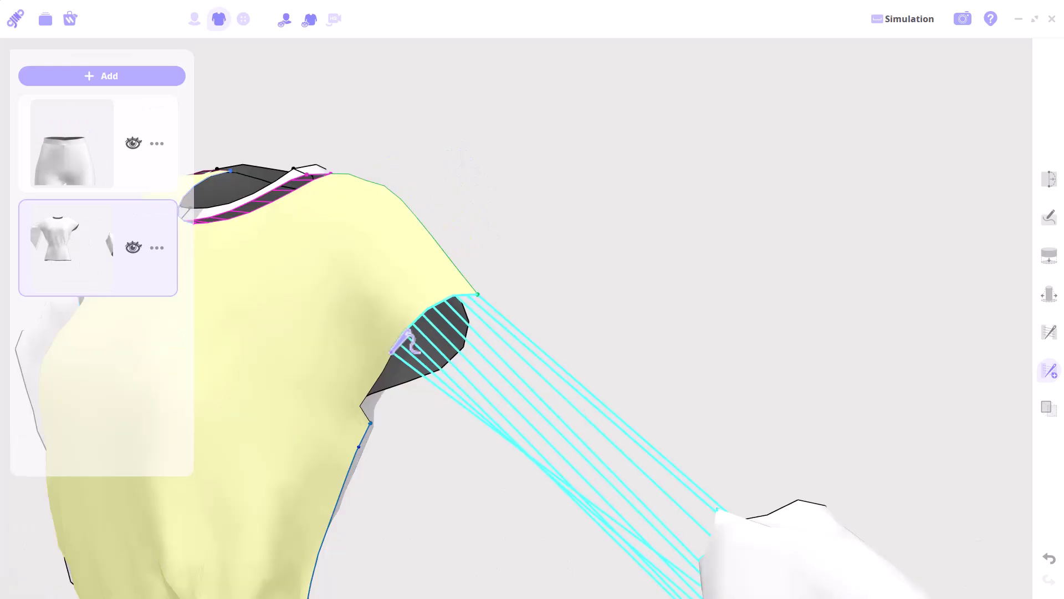
pyautogui.click(383, 413)
pyautogui.scroll(-4, 548, 405)
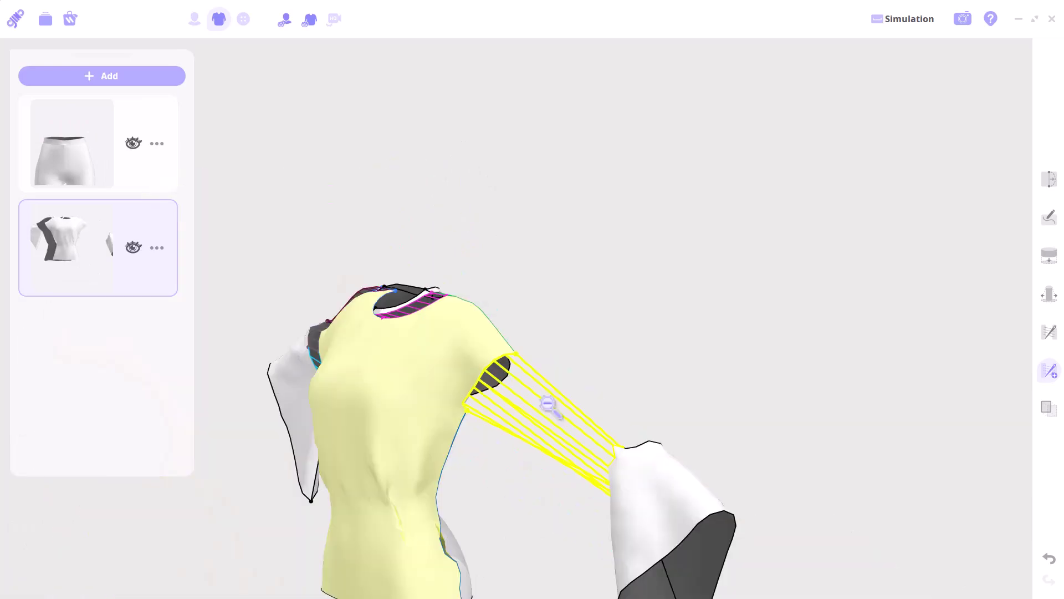
# Step: Simulate the resewn top to reattach the left sleeve and pull at the fabric
pyautogui.press('space')
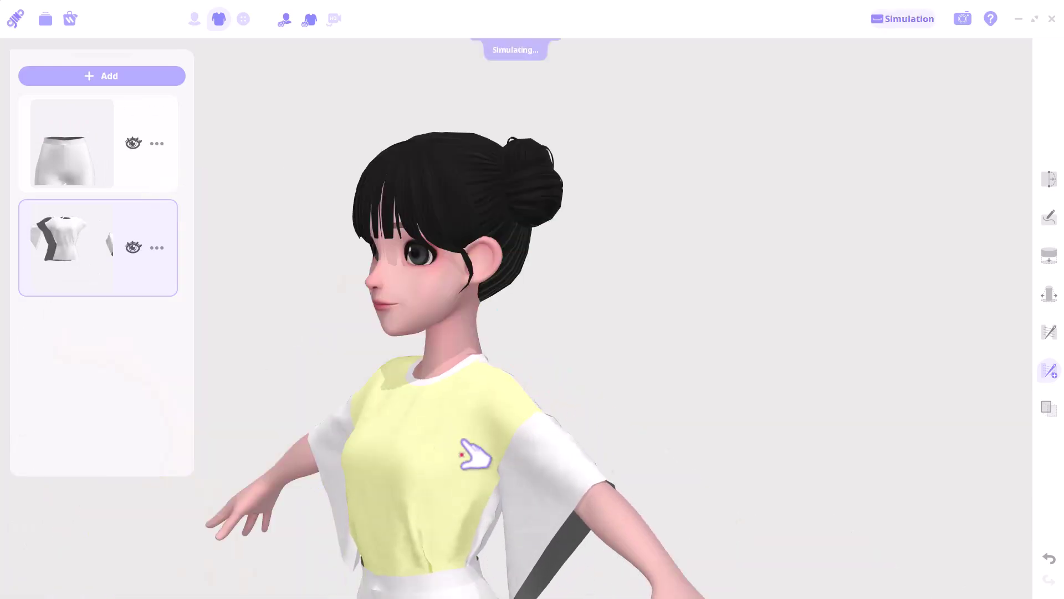
pyautogui.moveTo(466, 452); pyautogui.dragTo(555, 451, button='right')
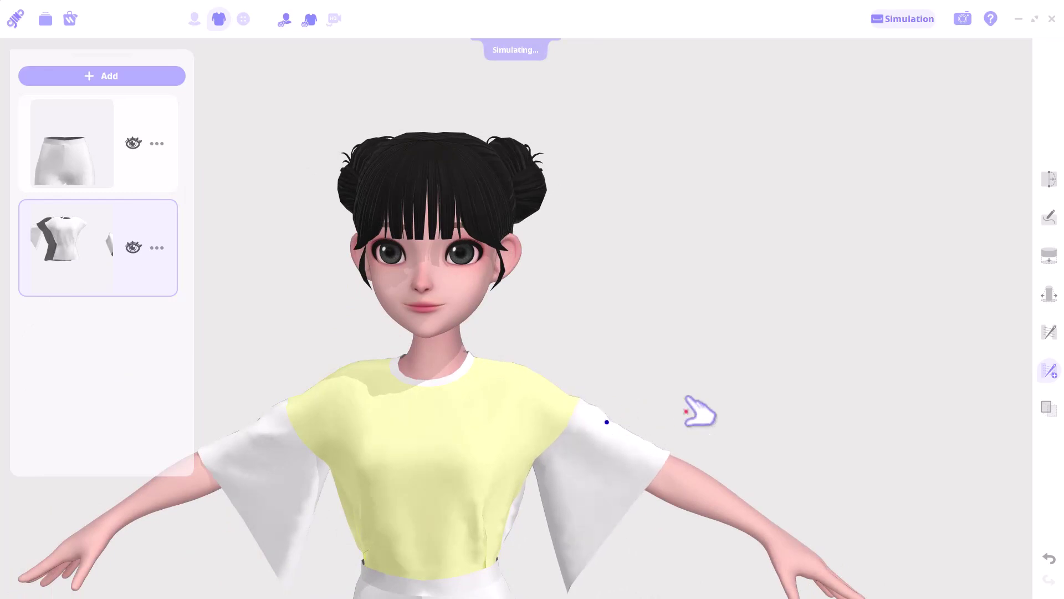
# Step: Stop the simulation and create a duplicate pattern from the back panel of the top
pyautogui.moveTo(699, 411); pyautogui.dragTo(1047, 413, button='right')
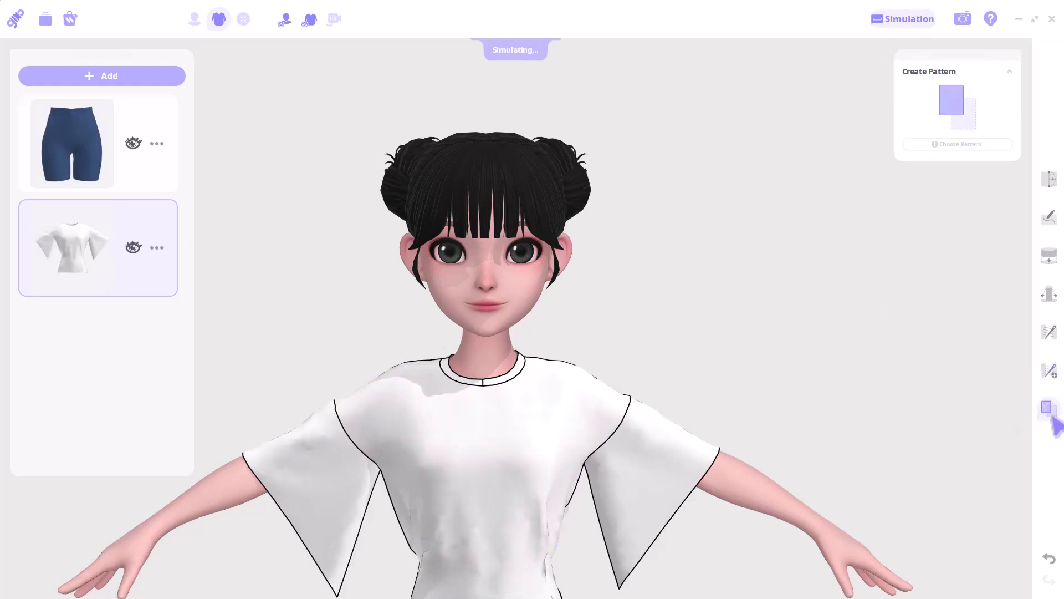
pyautogui.moveTo(796, 400); pyautogui.dragTo(527, 404, button='right')
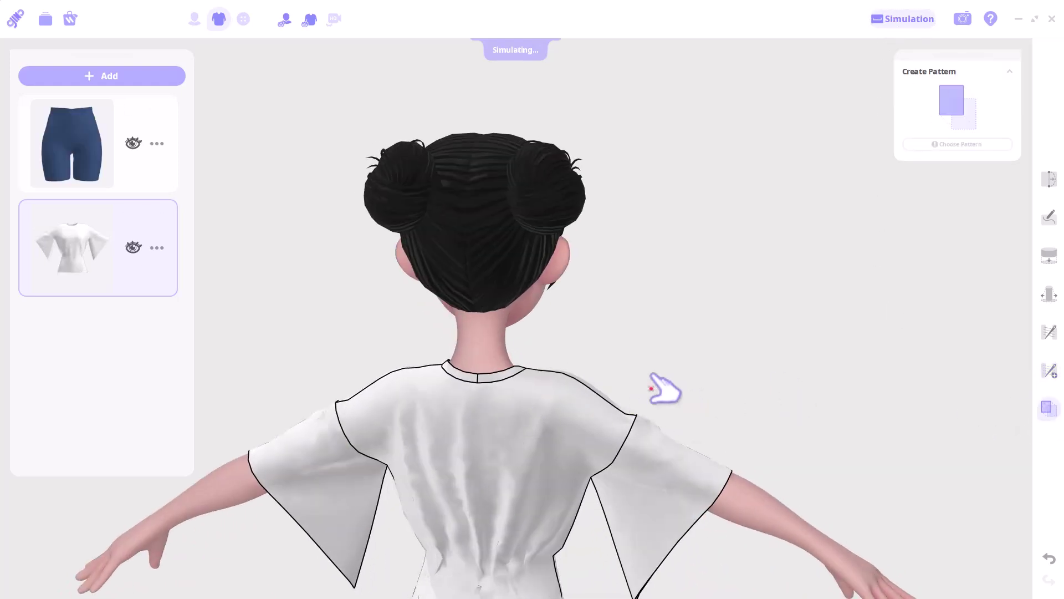
pyautogui.moveTo(666, 384); pyautogui.dragTo(521, 402, button='right')
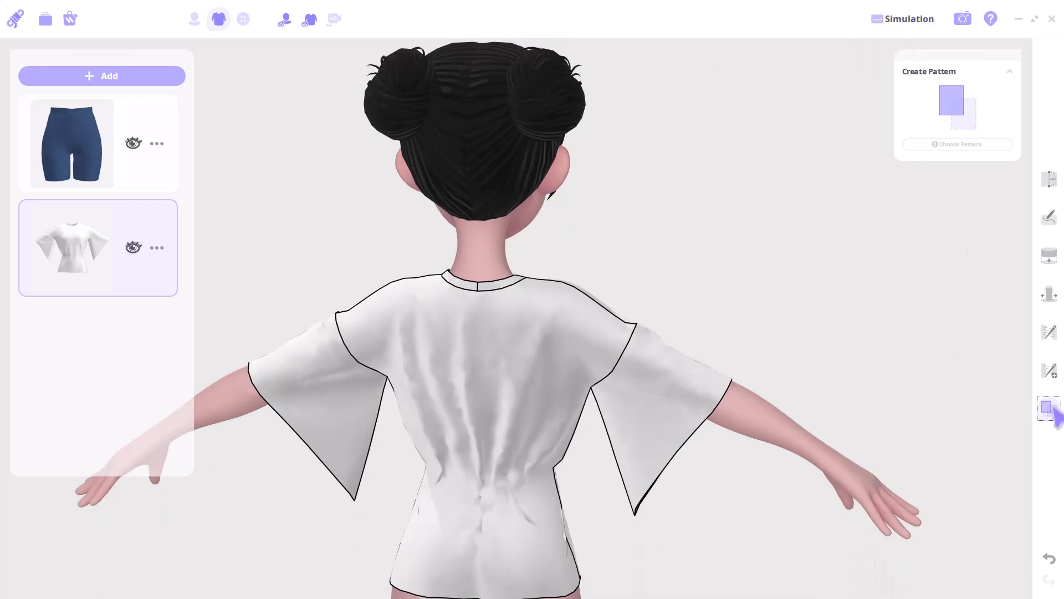
pyautogui.click(499, 335)
pyautogui.moveTo(467, 349); pyautogui.dragTo(717, 264, button='right')
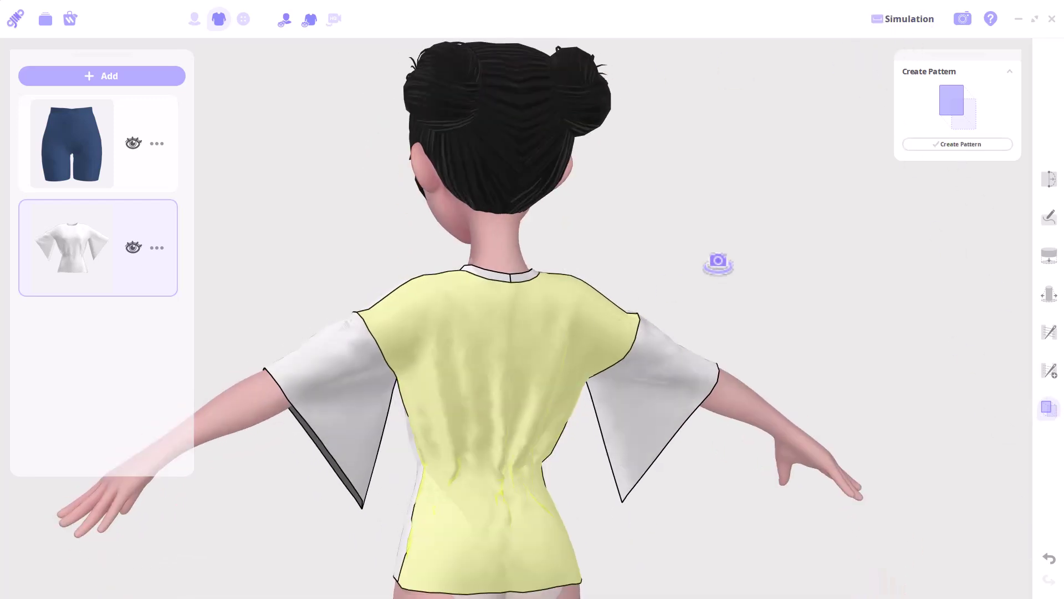
pyautogui.click(957, 145)
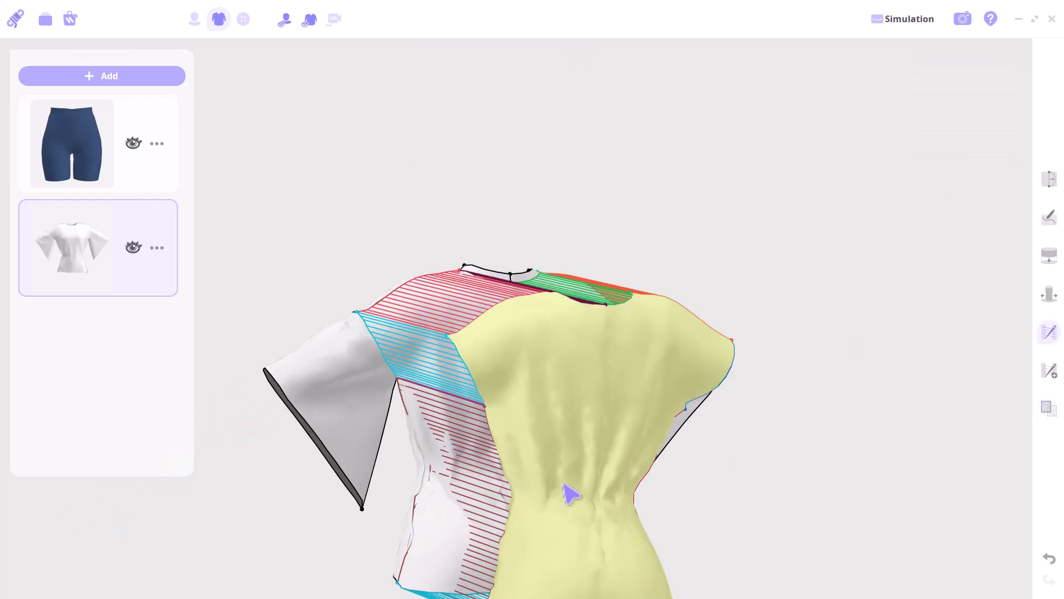
# Step: Remove the sewing lines that join the duplicated back panel to the top, separating it as its own piece
pyautogui.moveTo(563, 485); pyautogui.dragTo(511, 242, button='right')
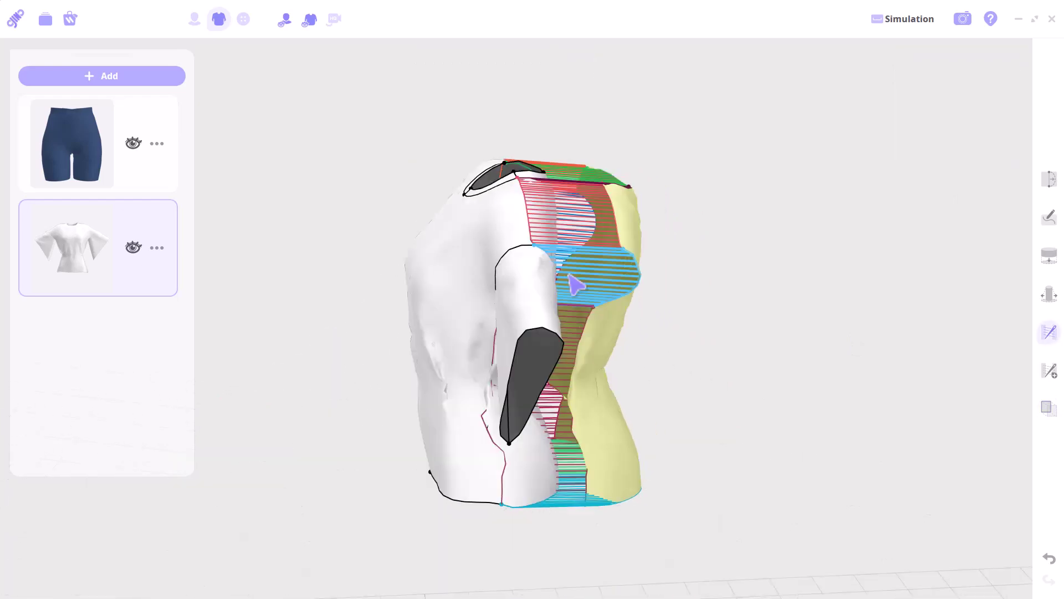
pyautogui.click(568, 275)
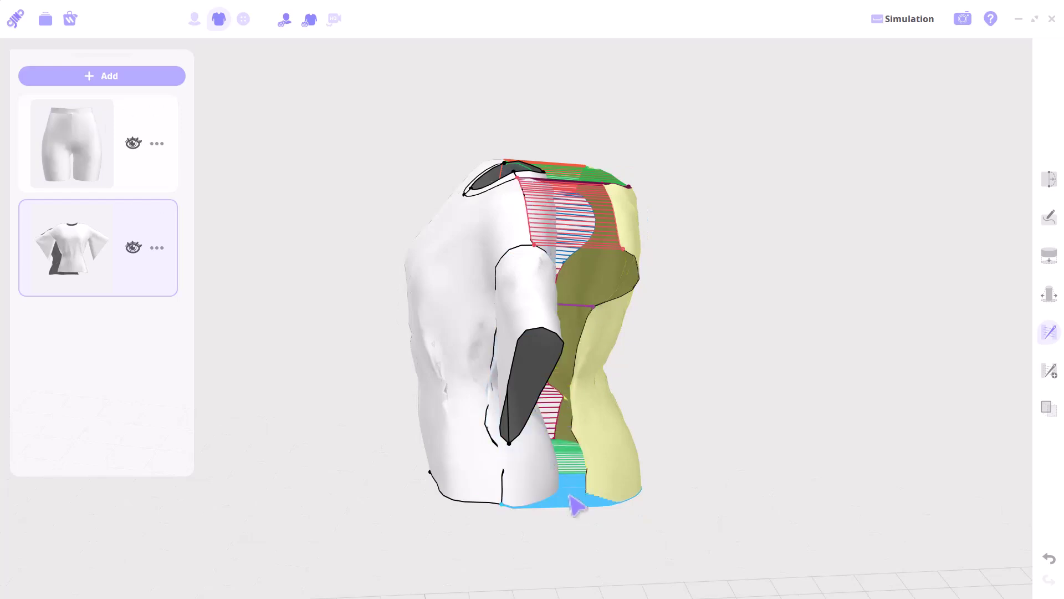
pyautogui.moveTo(573, 237); pyautogui.dragTo(646, 280, button='right')
pyautogui.click(564, 331)
pyautogui.click(693, 283)
pyautogui.moveTo(706, 403); pyautogui.dragTo(755, 404, button='right')
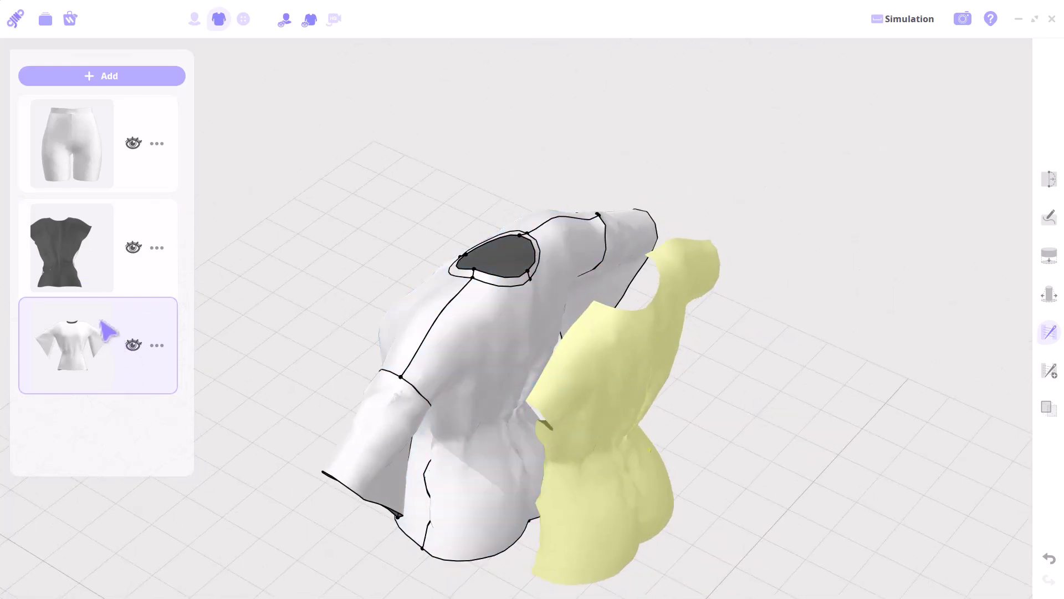
# Step: Create new sewing joining the duplicated panel's shoulder and neckline edges to the matching edges of the top
pyautogui.moveTo(563, 351); pyautogui.dragTo(610, 353, button='right')
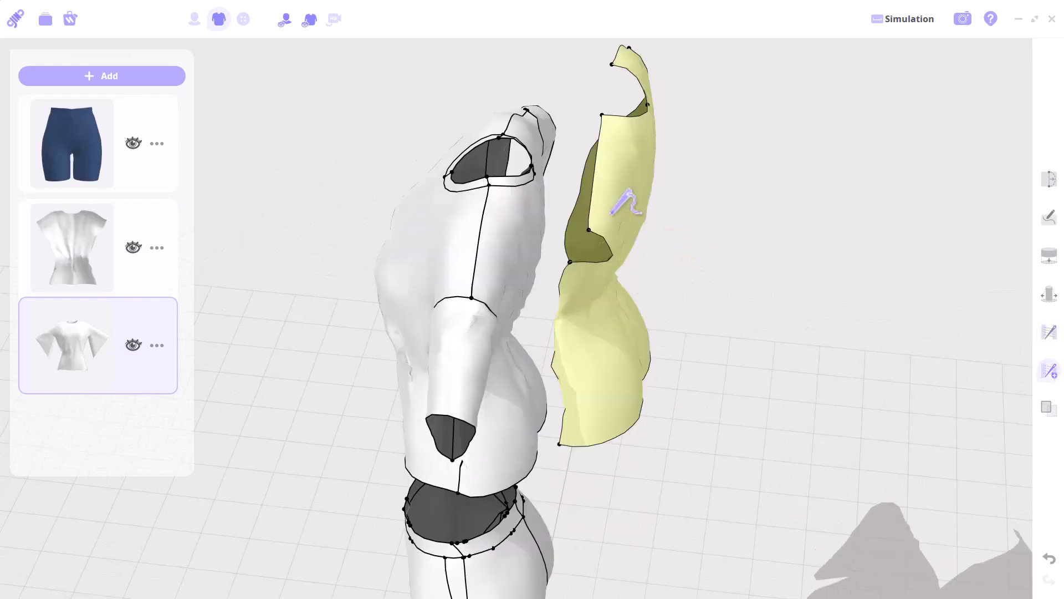
pyautogui.moveTo(721, 251); pyautogui.dragTo(714, 331, button='right')
pyautogui.moveTo(714, 332); pyautogui.dragTo(709, 423, button='middle')
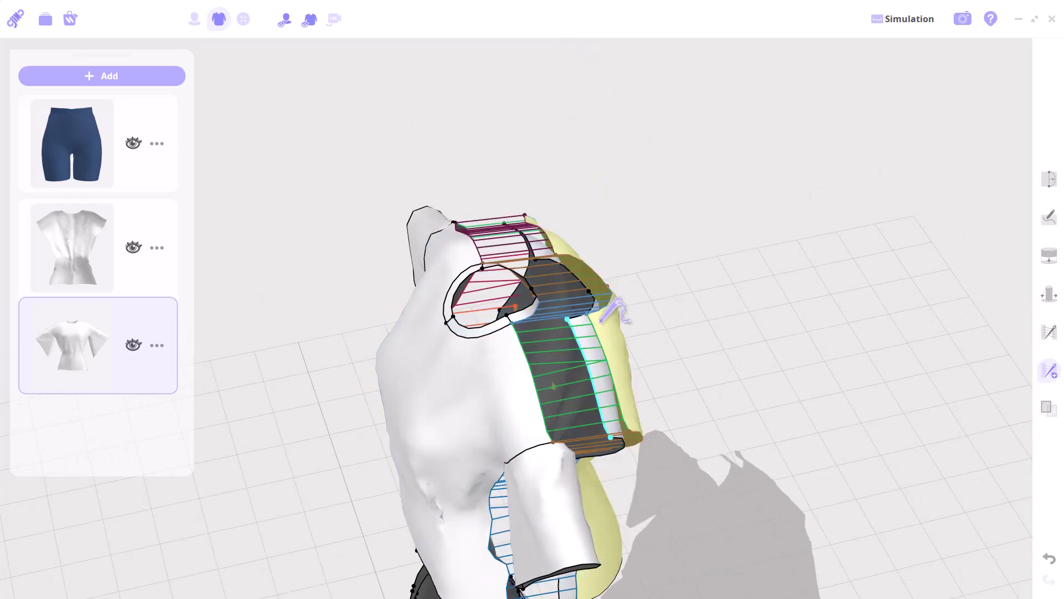
pyautogui.moveTo(637, 394); pyautogui.dragTo(587, 374, button='right')
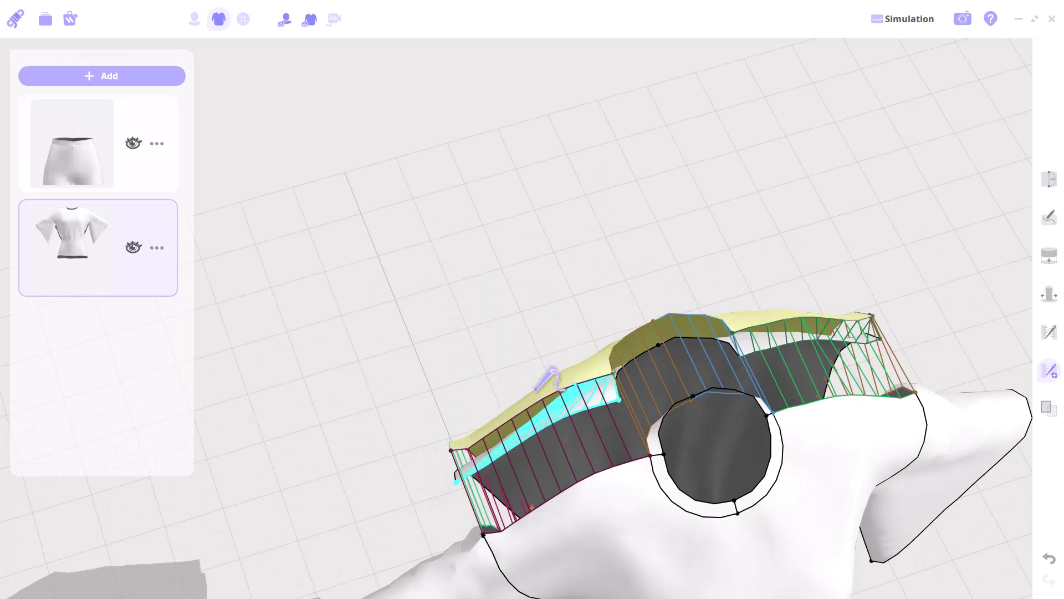
# Step: Simulate the garments to attach the duplicated panel over the back of the top, and check the fit from several sides
pyautogui.press('space')
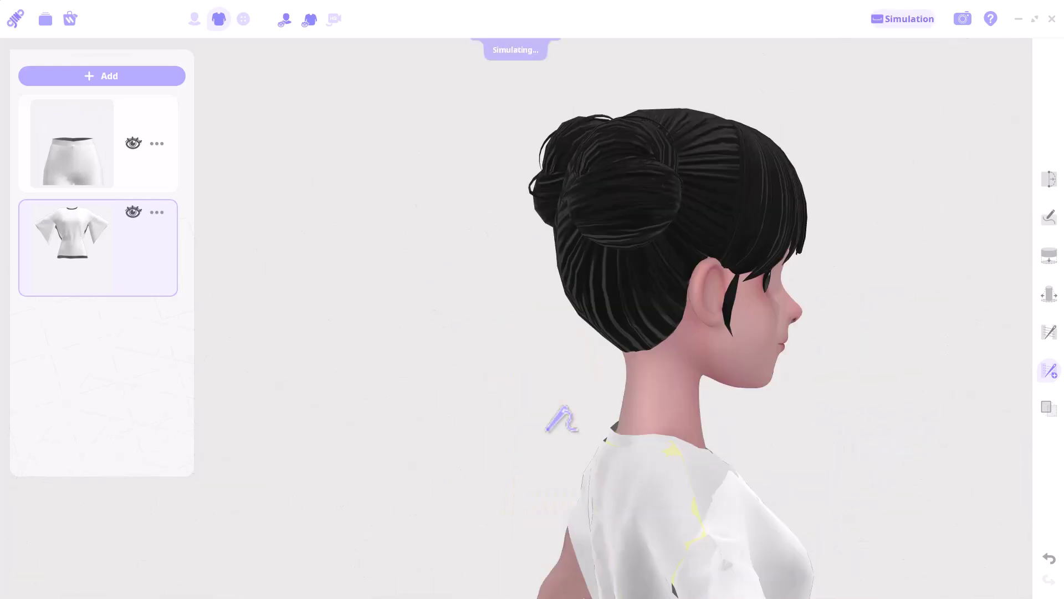
pyautogui.scroll(4, 641, 465)
pyautogui.scroll(-6, 641, 467)
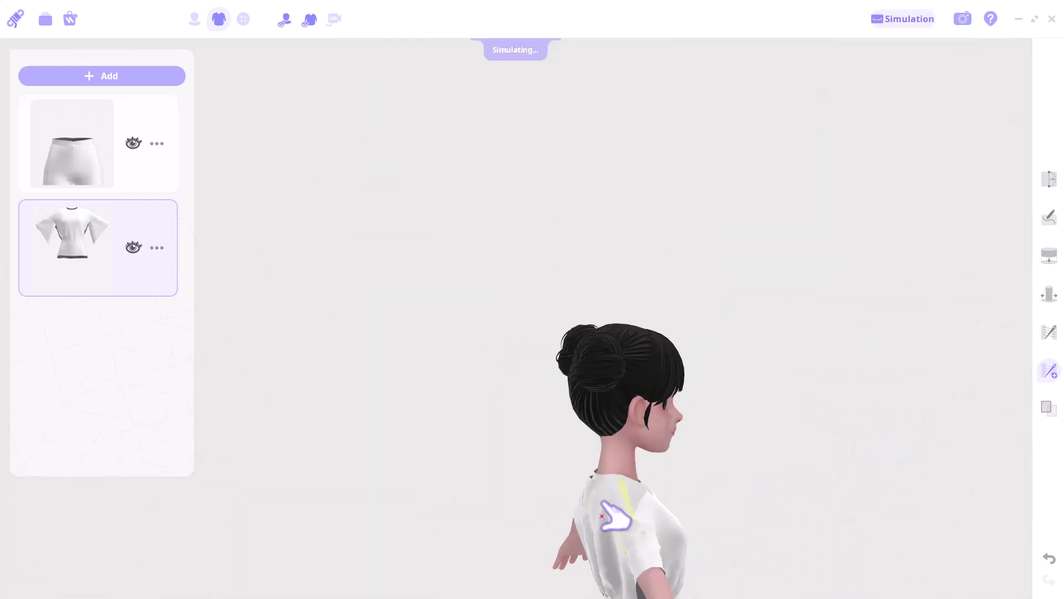
pyautogui.moveTo(604, 504); pyautogui.dragTo(711, 508, button='right')
pyautogui.moveTo(711, 509); pyautogui.dragTo(707, 274, button='middle')
pyautogui.moveTo(705, 287); pyautogui.dragTo(675, 409, button='right')
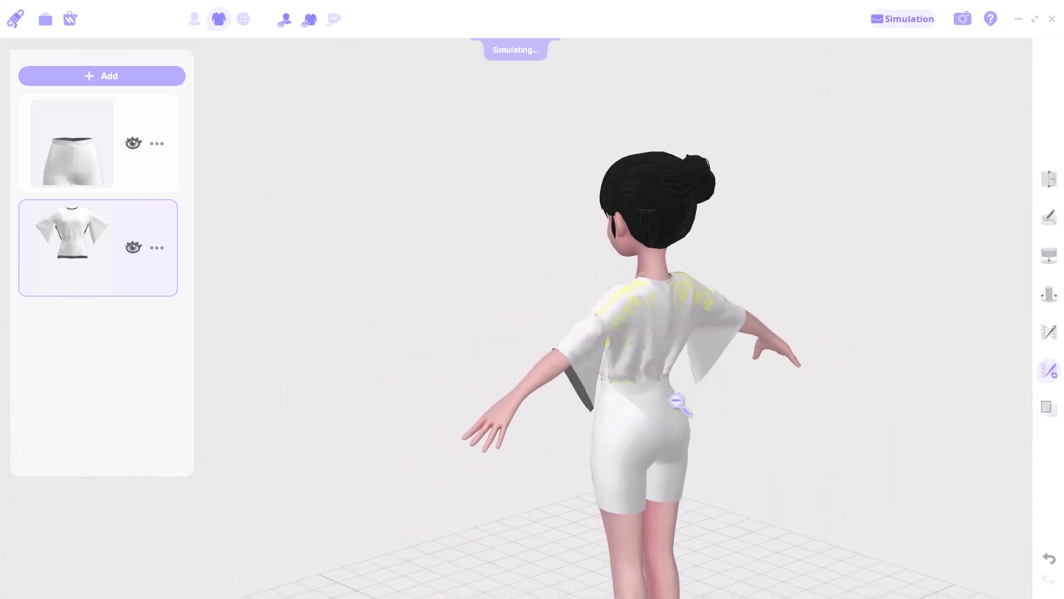
pyautogui.scroll(5, 665, 426)
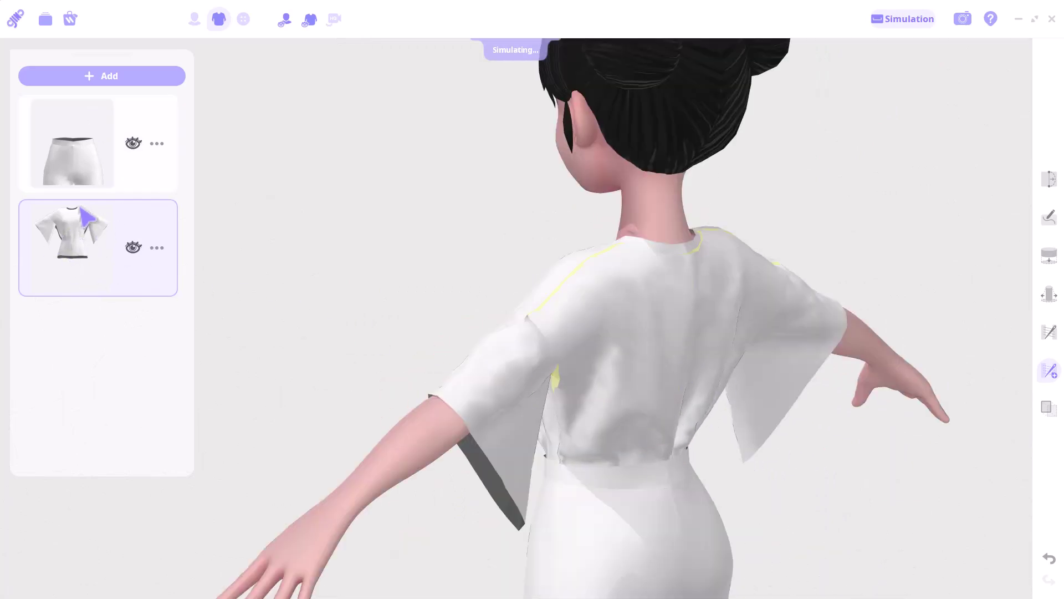
# Step: Place the top before the shorts in the garment order and pull at the outer back panel's hem
pyautogui.moveTo(76, 248); pyautogui.dragTo(68, 100)
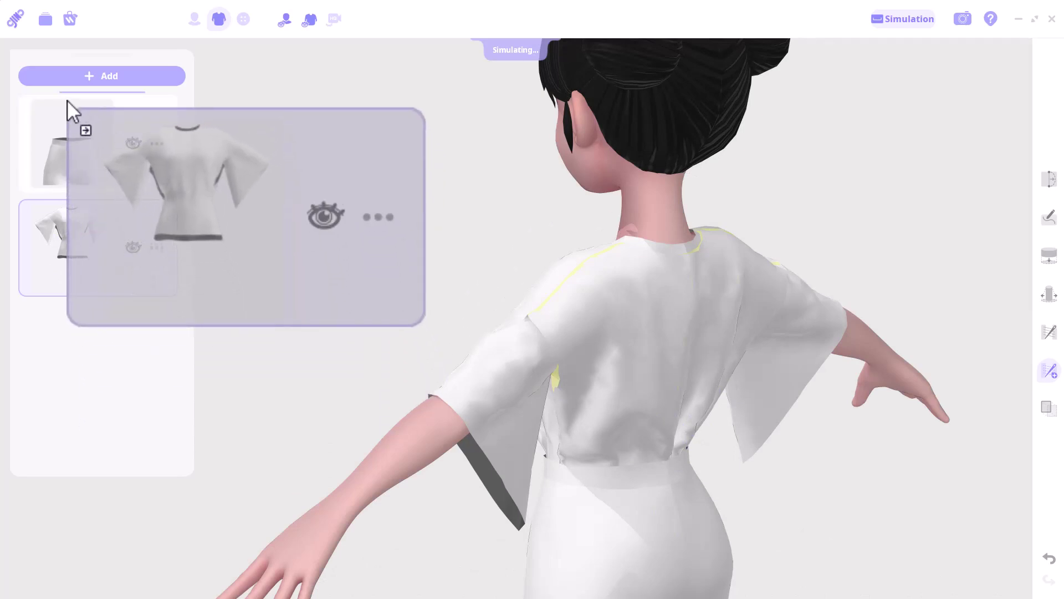
pyautogui.moveTo(68, 99); pyautogui.dragTo(68, 100)
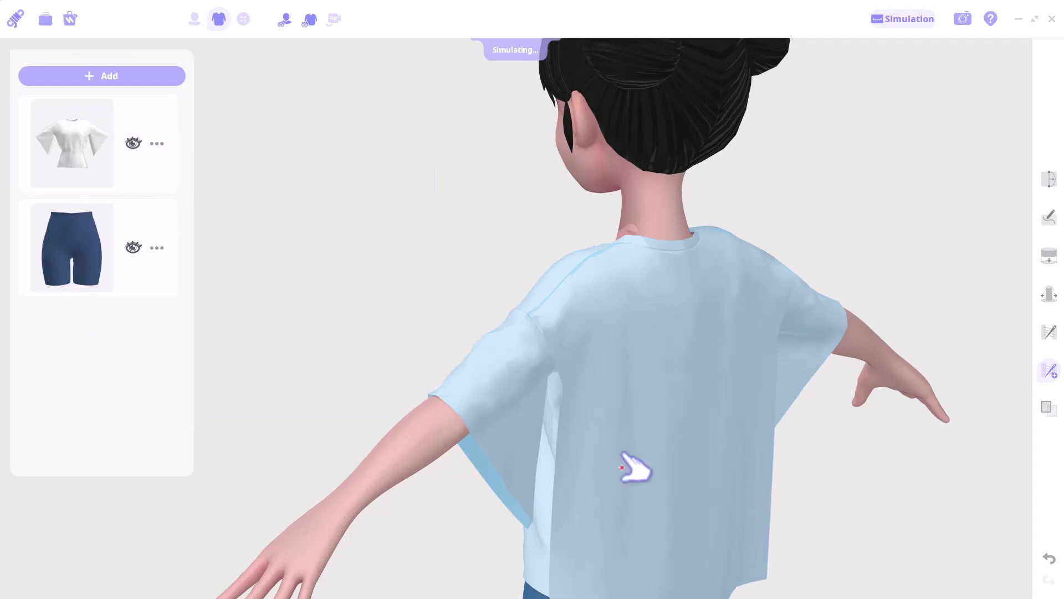
pyautogui.scroll(-5, 779, 393)
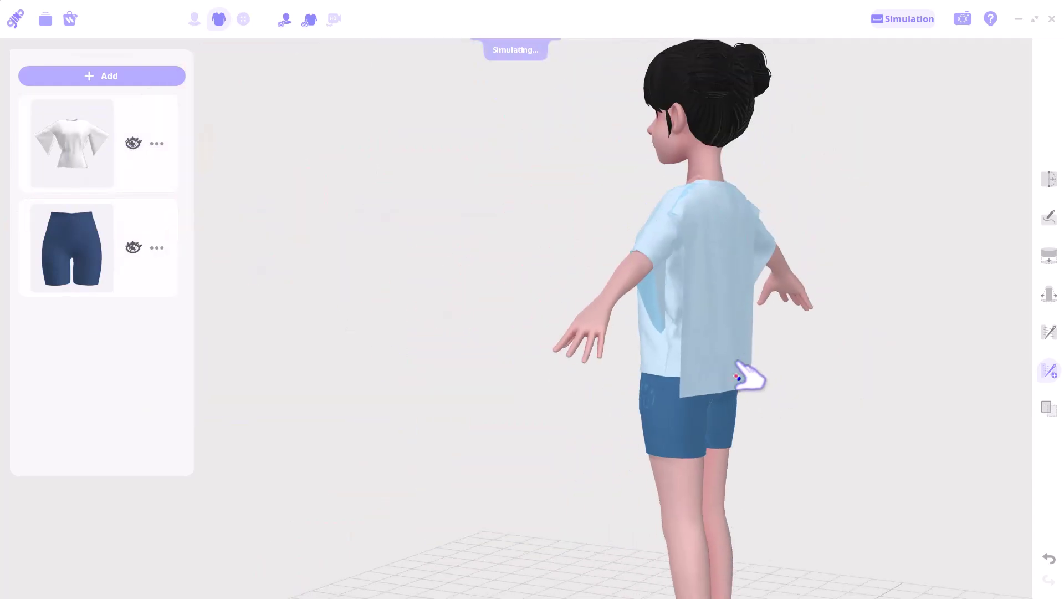
pyautogui.moveTo(746, 373); pyautogui.dragTo(885, 275)
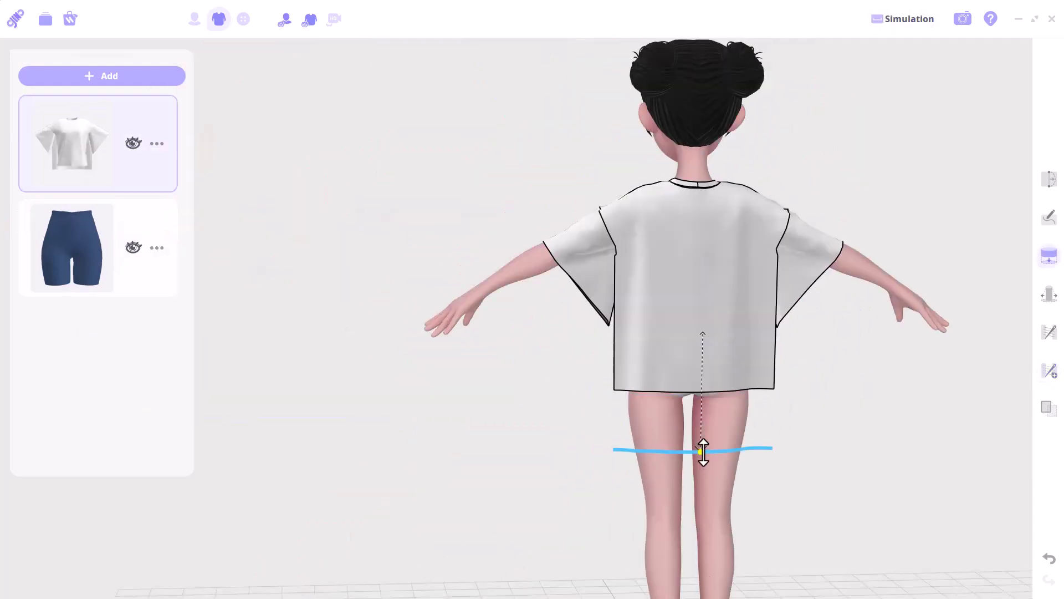
pyautogui.moveTo(703, 452); pyautogui.dragTo(704, 451)
# Step: Extend the outer back panel's hem downward until the panel hangs far below the top, and start the simulation
pyautogui.moveTo(743, 528); pyautogui.dragTo(706, 476)
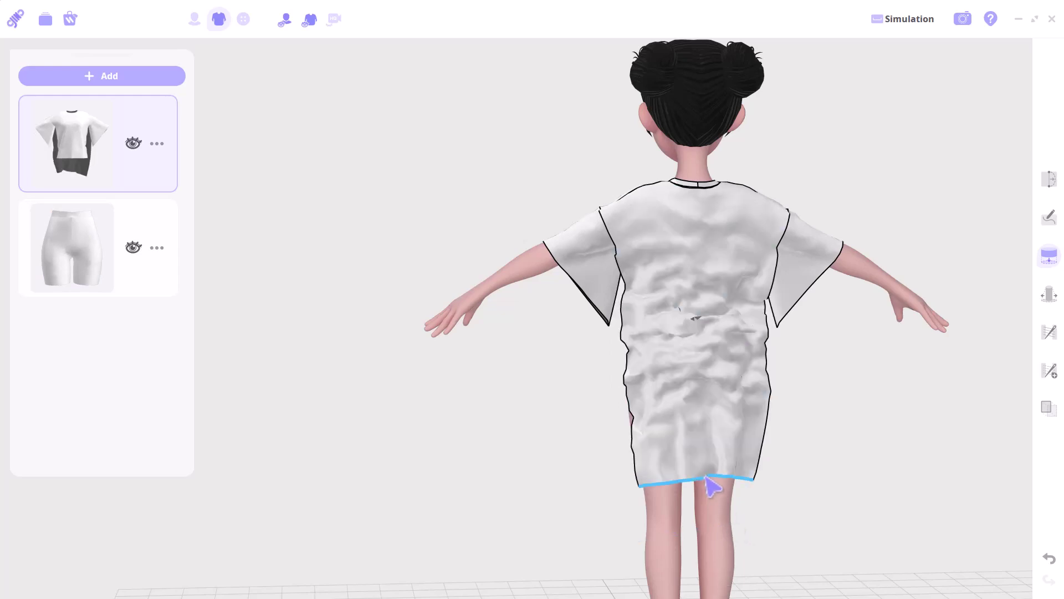
pyautogui.moveTo(775, 528); pyautogui.dragTo(860, 526, button='right')
pyautogui.press('space')
# Step: Pull the lengthened back panel over the avatar's left shoulder and across the front of the top
pyautogui.moveTo(807, 470); pyautogui.dragTo(794, 435, button='right')
pyautogui.scroll(-3, 749, 490)
pyautogui.moveTo(719, 467); pyautogui.dragTo(807, 436)
pyautogui.moveTo(806, 436); pyautogui.dragTo(688, 442, button='right')
pyautogui.moveTo(700, 456); pyautogui.dragTo(632, 210)
pyautogui.moveTo(634, 292); pyautogui.dragTo(750, 178)
pyautogui.moveTo(749, 178); pyautogui.dragTo(615, 183, button='right')
pyautogui.scroll(3, 615, 183)
pyautogui.moveTo(615, 249); pyautogui.dragTo(468, 332)
pyautogui.moveTo(737, 156); pyautogui.dragTo(713, 195, button='right')
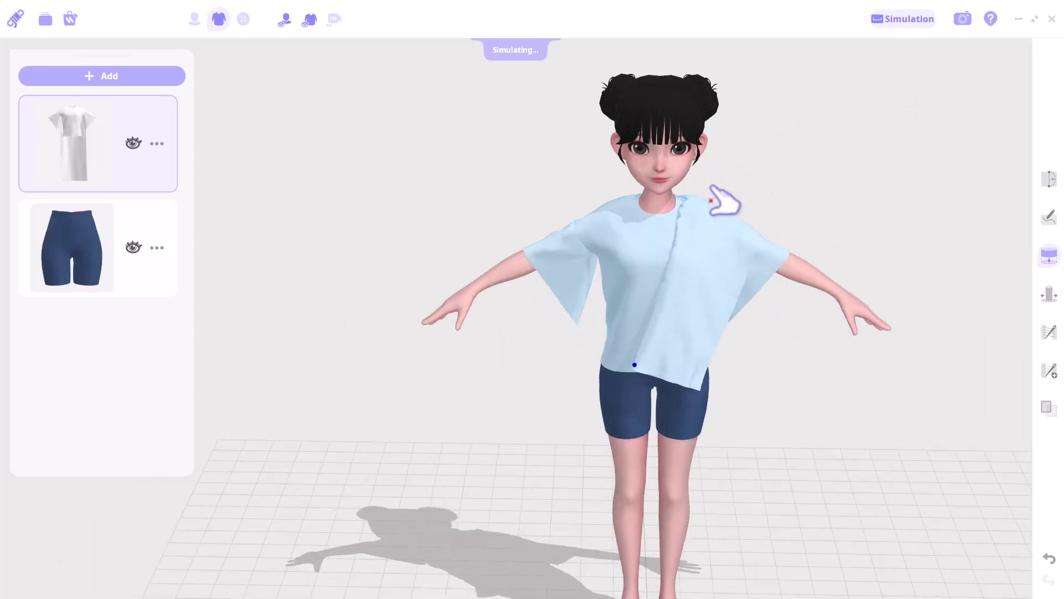
pyautogui.scroll(3, 713, 194)
pyautogui.moveTo(668, 209); pyautogui.dragTo(596, 209)
pyautogui.moveTo(646, 257); pyautogui.dragTo(524, 277)
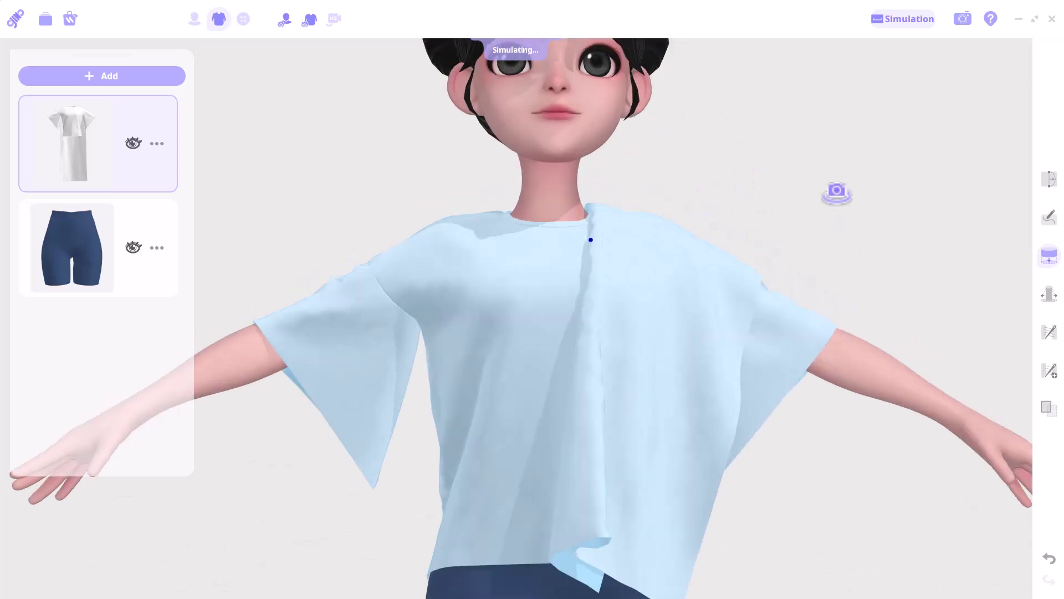
# Step: Detach the lengthened panel from the top and pull the loose fabric over the avatar's left shoulder
pyautogui.scroll(-5, 799, 354)
pyautogui.moveTo(703, 379); pyautogui.dragTo(554, 361)
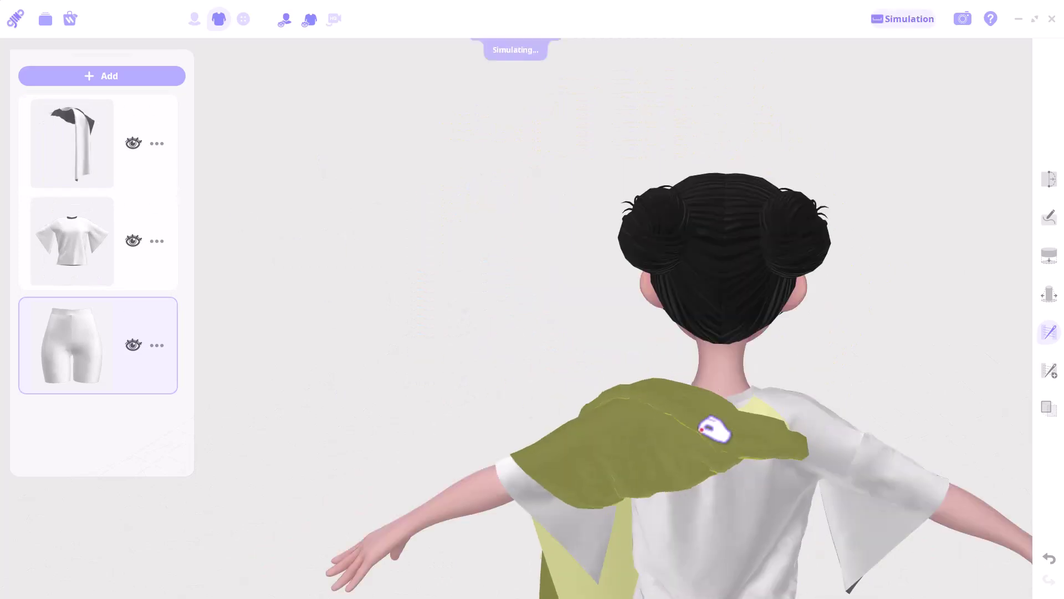
pyautogui.moveTo(712, 427); pyautogui.dragTo(980, 480)
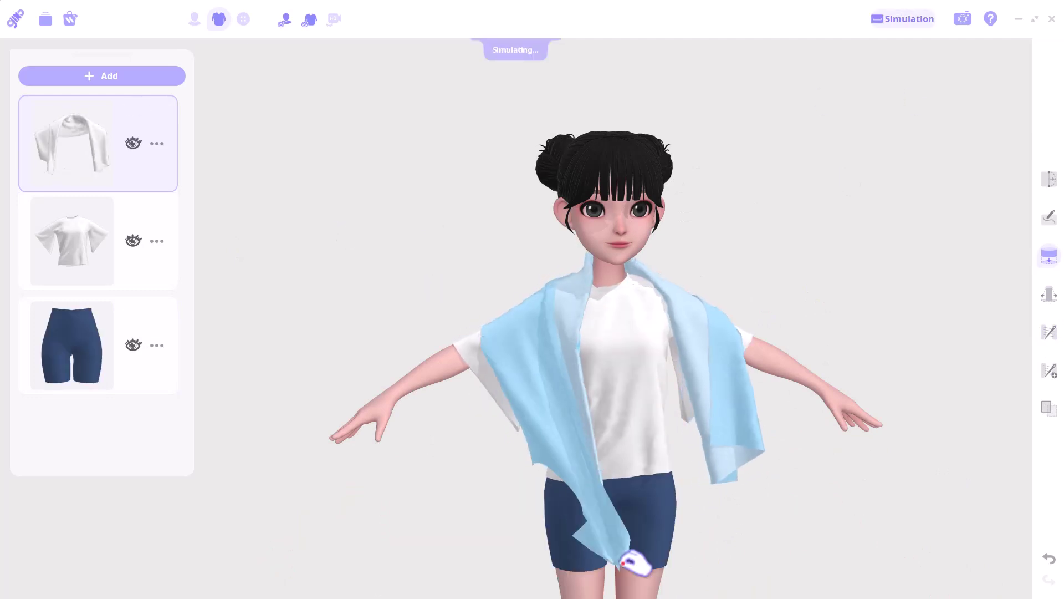
# Step: Pull the loose panel's ends across the chest and over the shoulder to wrap it around the neck like a scarf
pyautogui.moveTo(624, 563); pyautogui.dragTo(458, 532)
pyautogui.moveTo(459, 533); pyautogui.dragTo(610, 499, button='right')
pyautogui.moveTo(610, 487); pyautogui.dragTo(848, 418)
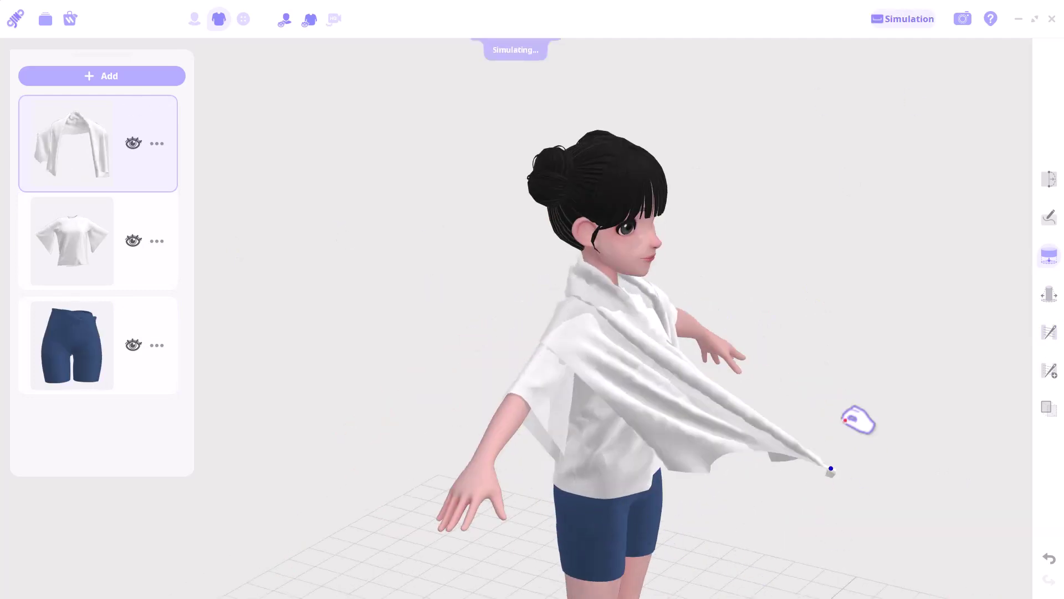
pyautogui.moveTo(848, 418); pyautogui.dragTo(682, 304, button='right')
pyautogui.moveTo(584, 300); pyautogui.dragTo(596, 256)
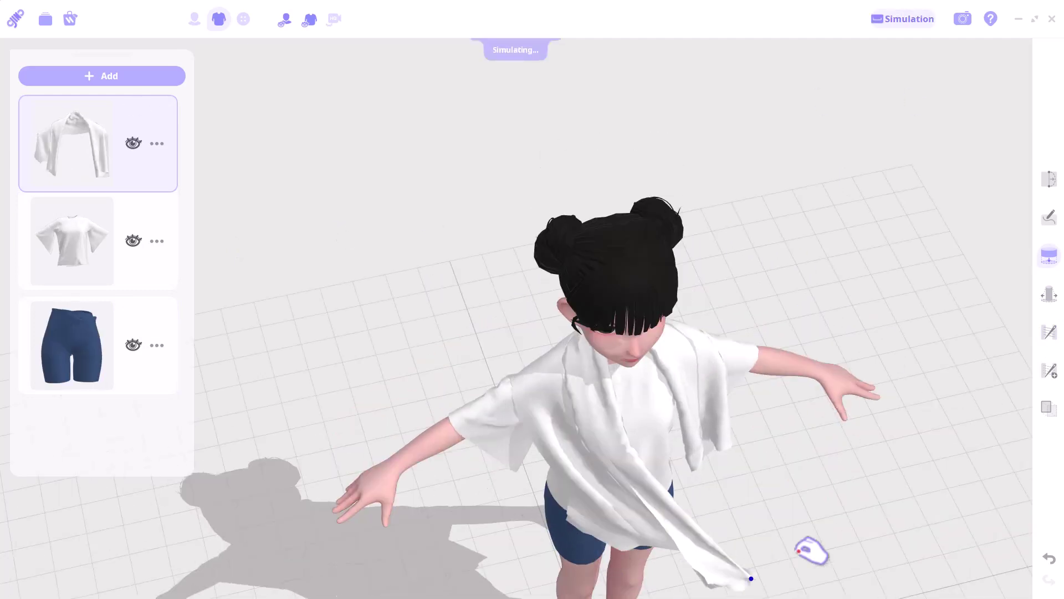
pyautogui.moveTo(813, 549); pyautogui.dragTo(637, 240)
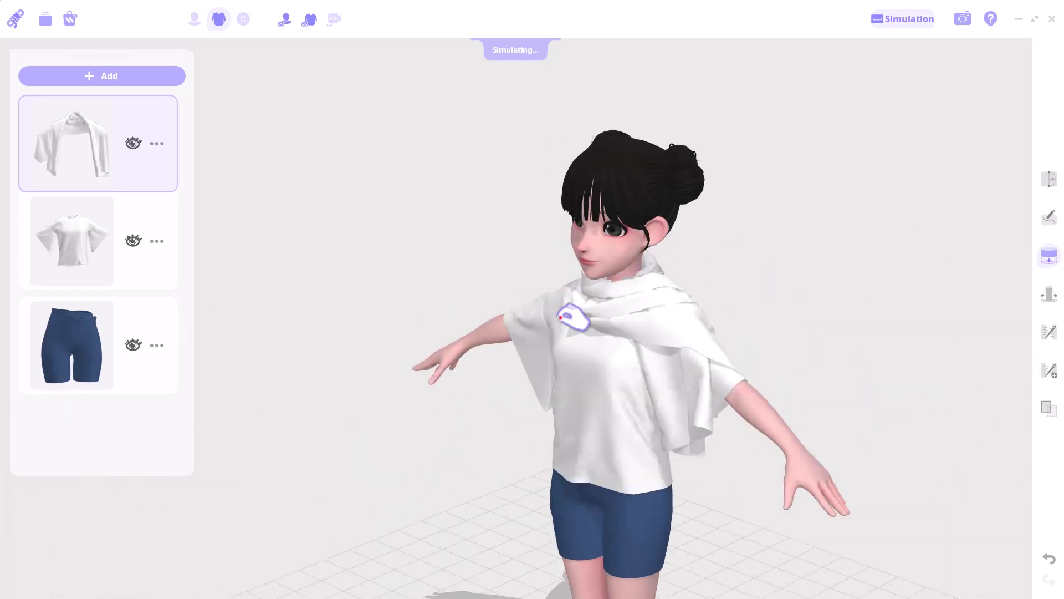
# Step: Adjust the scarf's folds over the avatar's left upper arm and stop the simulation
pyautogui.scroll(5, 603, 298)
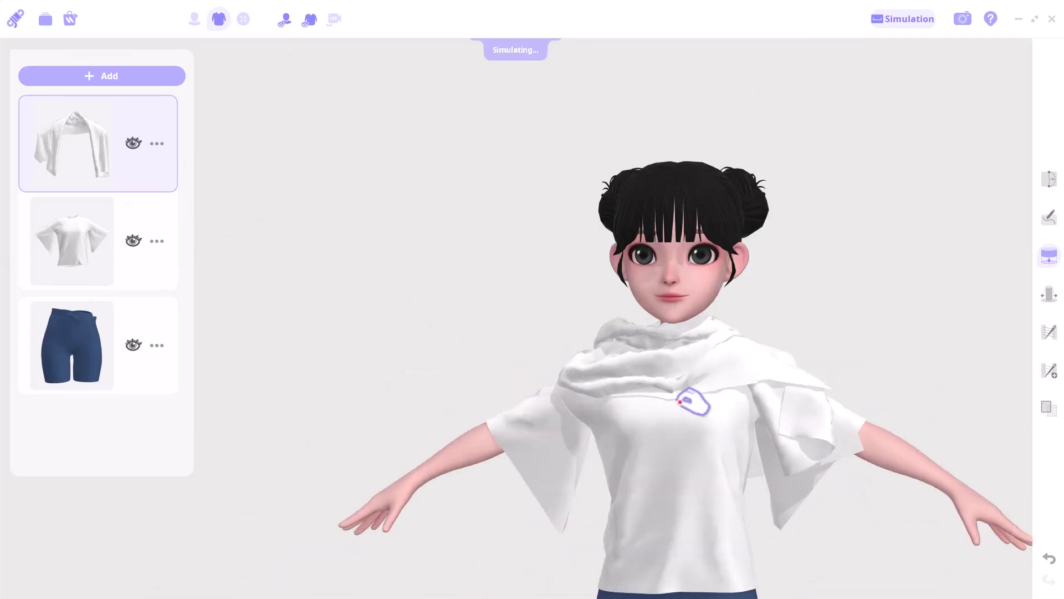
pyautogui.moveTo(680, 401); pyautogui.dragTo(694, 454)
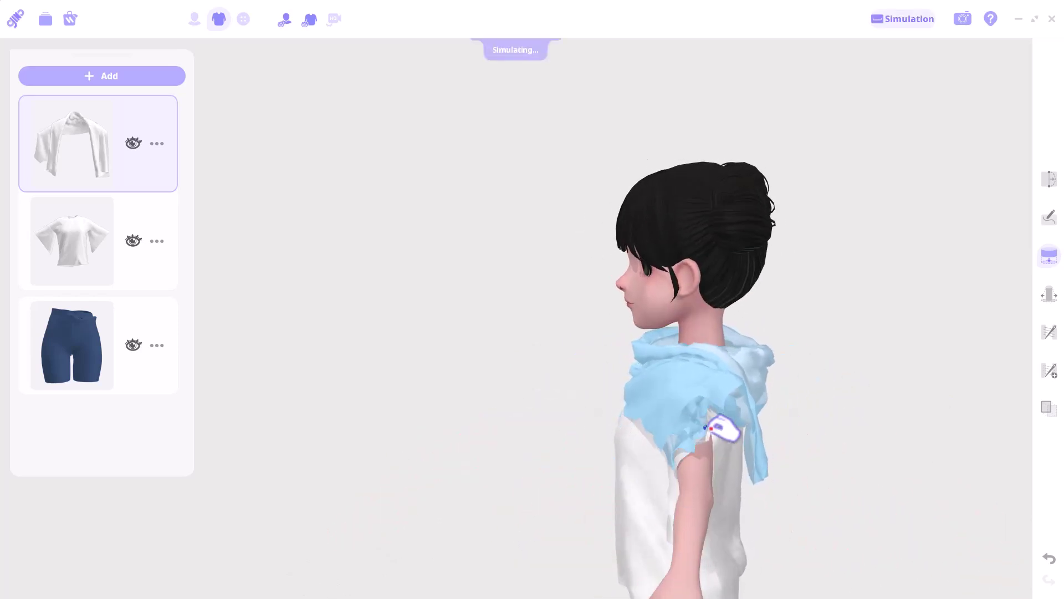
pyautogui.moveTo(455, 318); pyautogui.dragTo(705, 319, button='right')
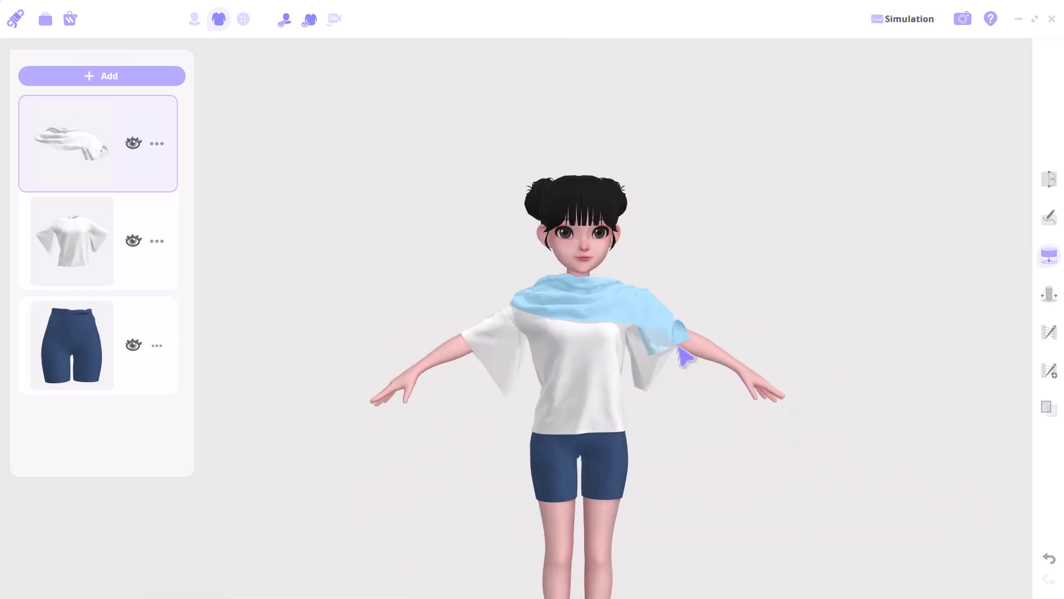
# Step: Delete the scarf piece from the garment list
pyautogui.scroll(2, 682, 354)
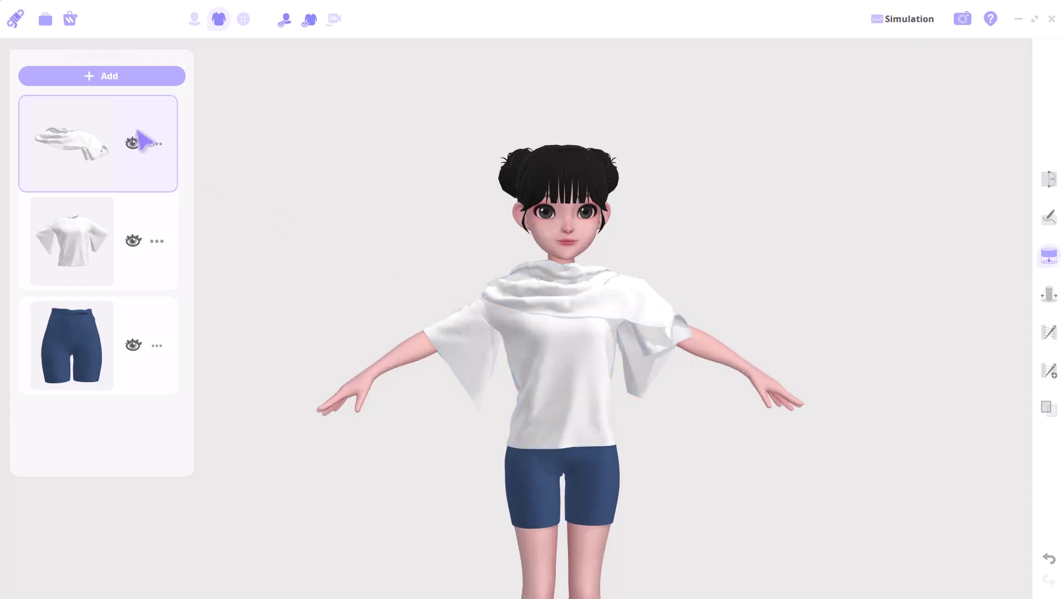
pyautogui.click(157, 144)
pyautogui.click(184, 182)
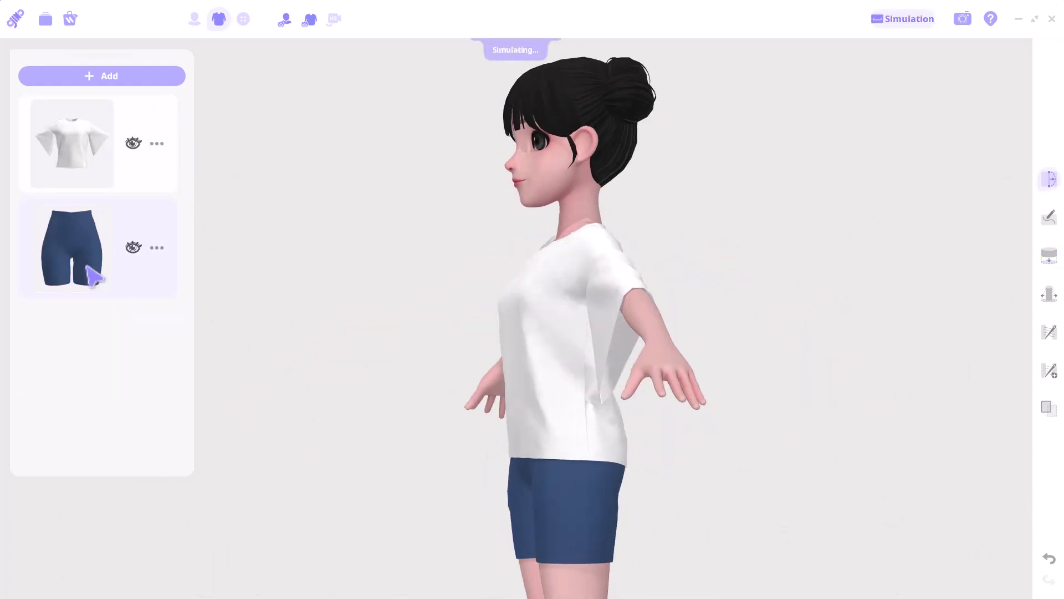
# Step: Place the shorts before the top in the garment order so the top tucks in, and stop the simulation
pyautogui.moveTo(88, 268); pyautogui.dragTo(435, 455)
pyautogui.moveTo(433, 456); pyautogui.dragTo(431, 450, button='right')
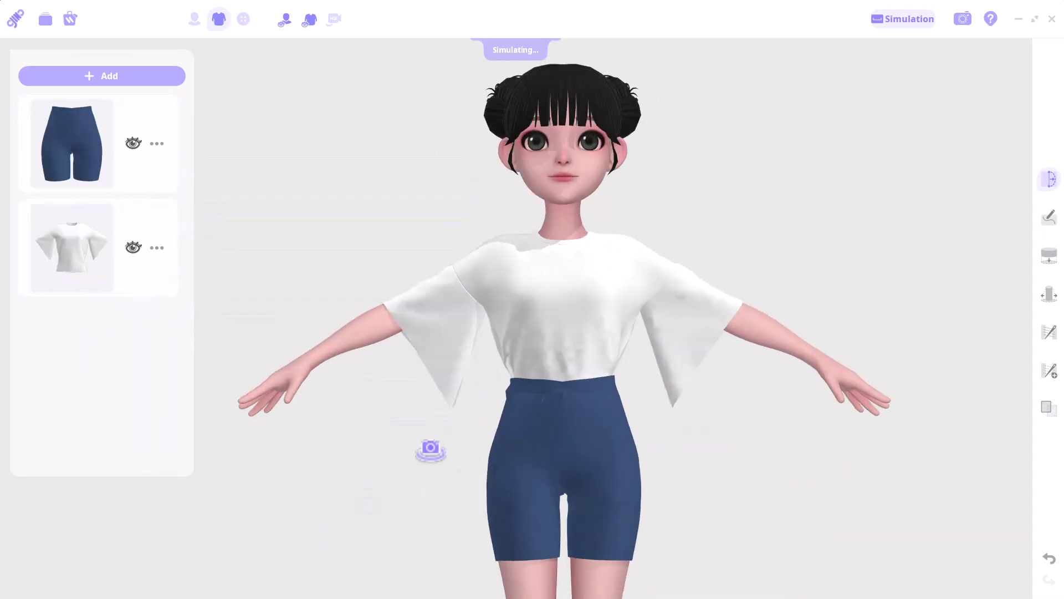
pyautogui.press('space')
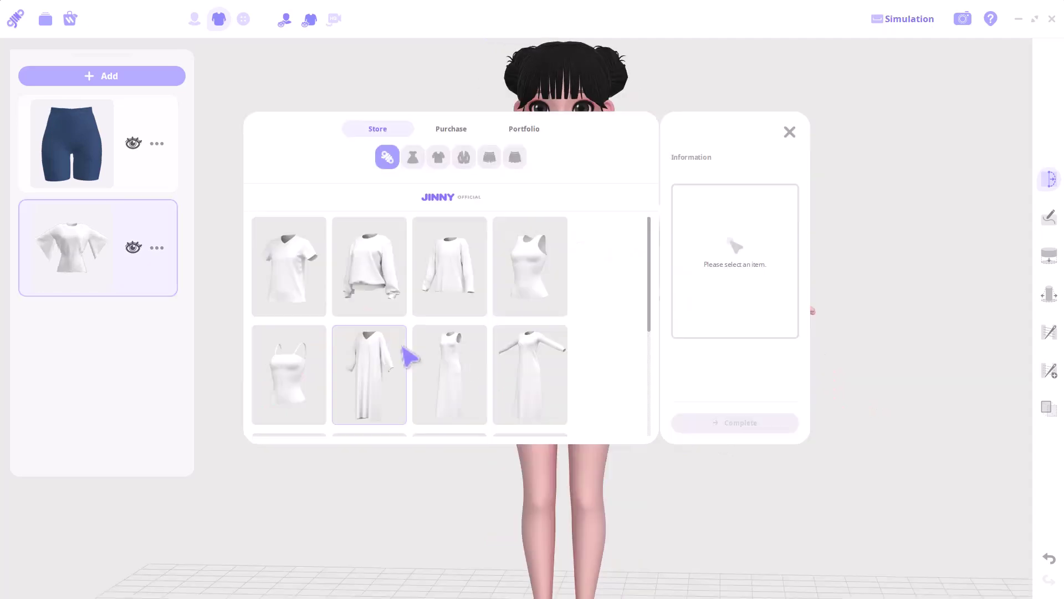
# Step: Browse the store's tops category and search it for "jacket"
pyautogui.click(437, 159)
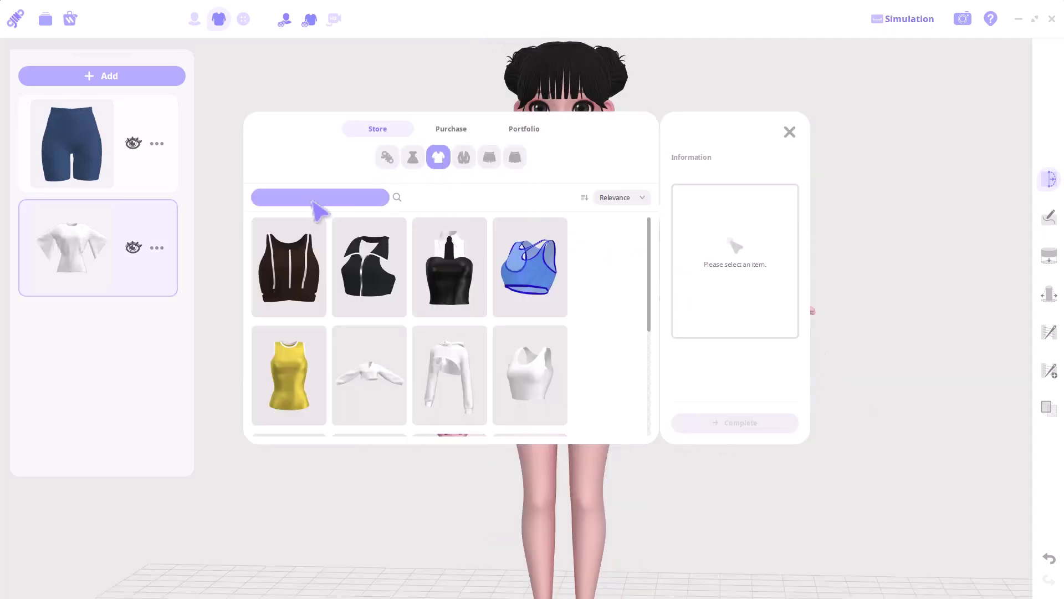
pyautogui.scroll(-5, 452, 357)
pyautogui.scroll(5, 458, 369)
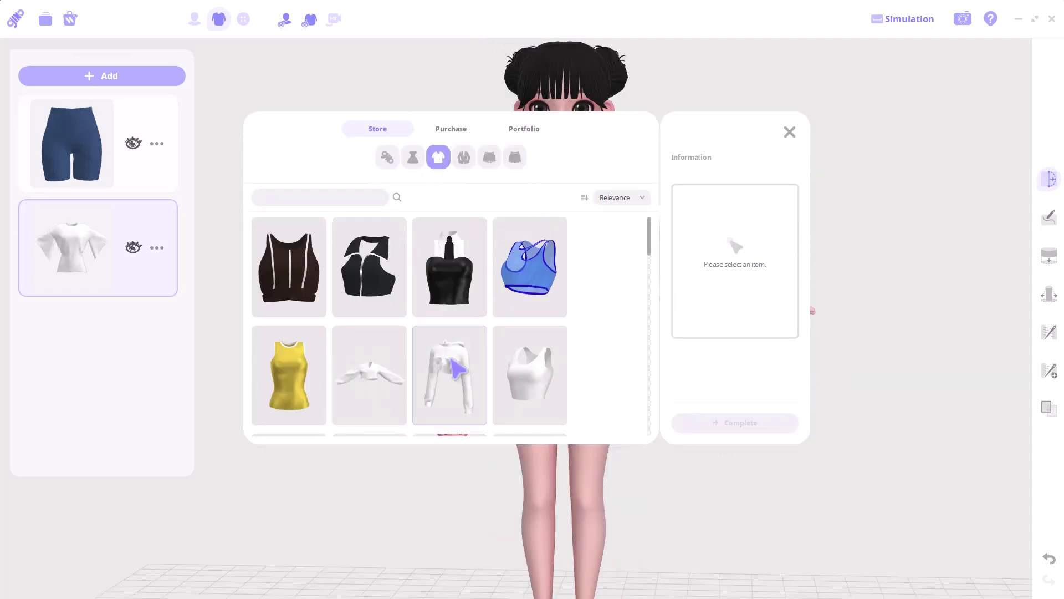
pyautogui.click(339, 197)
pyautogui.write('jack')
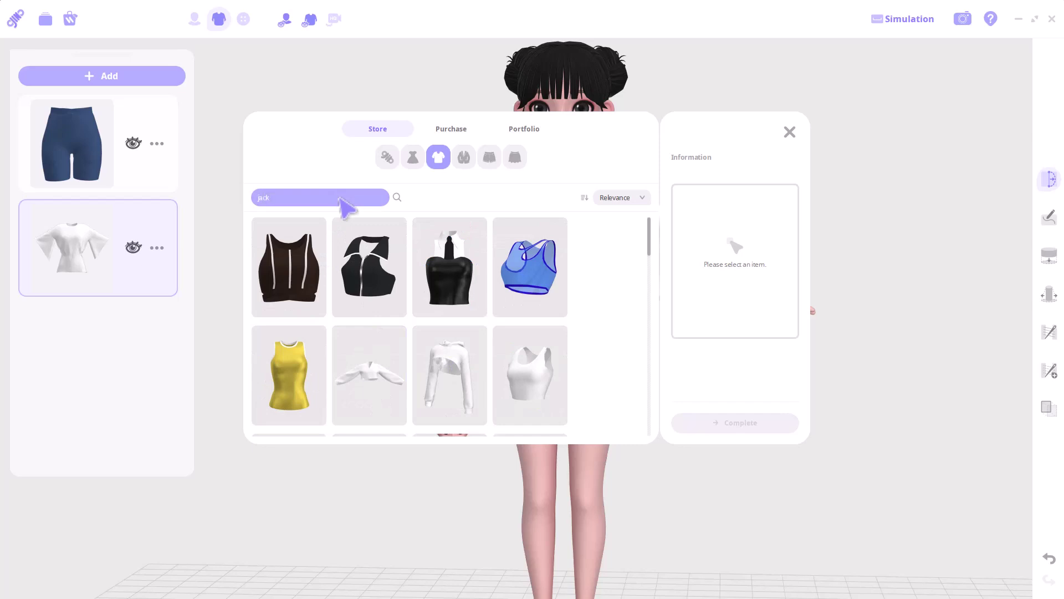
pyautogui.write('et')
pyautogui.press('Return')
# Step: Add the "winter shirt and jacket" item to the avatar and accept the proposed garment layer order
pyautogui.click(299, 253)
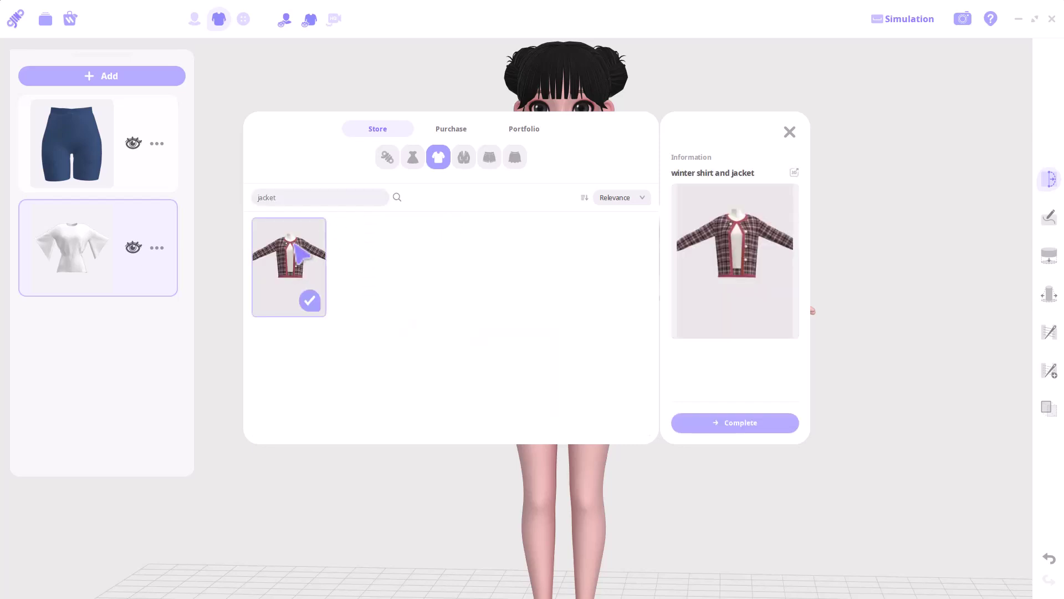
pyautogui.click(733, 427)
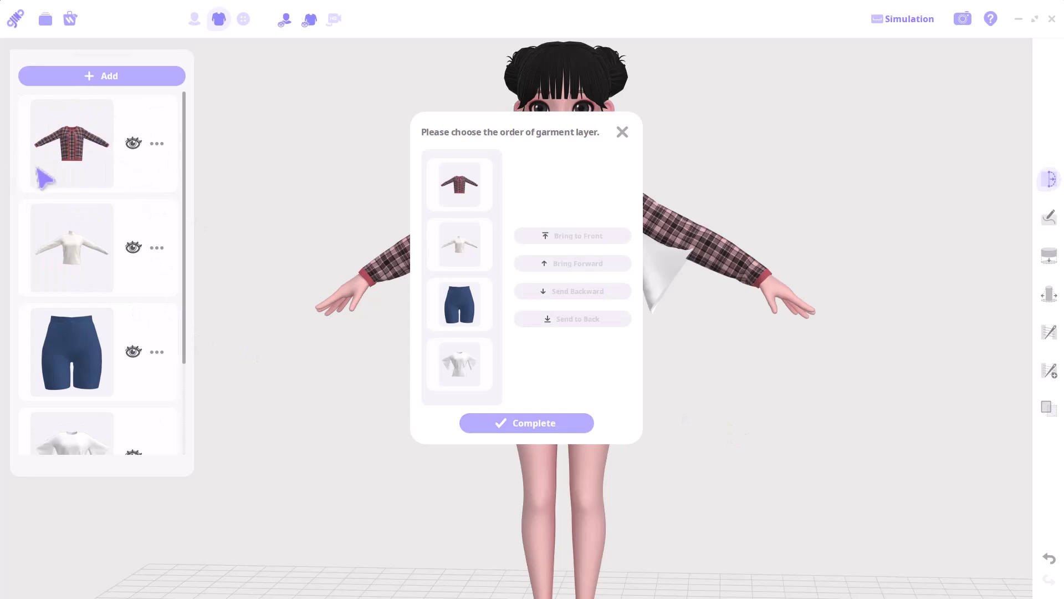
pyautogui.click(544, 428)
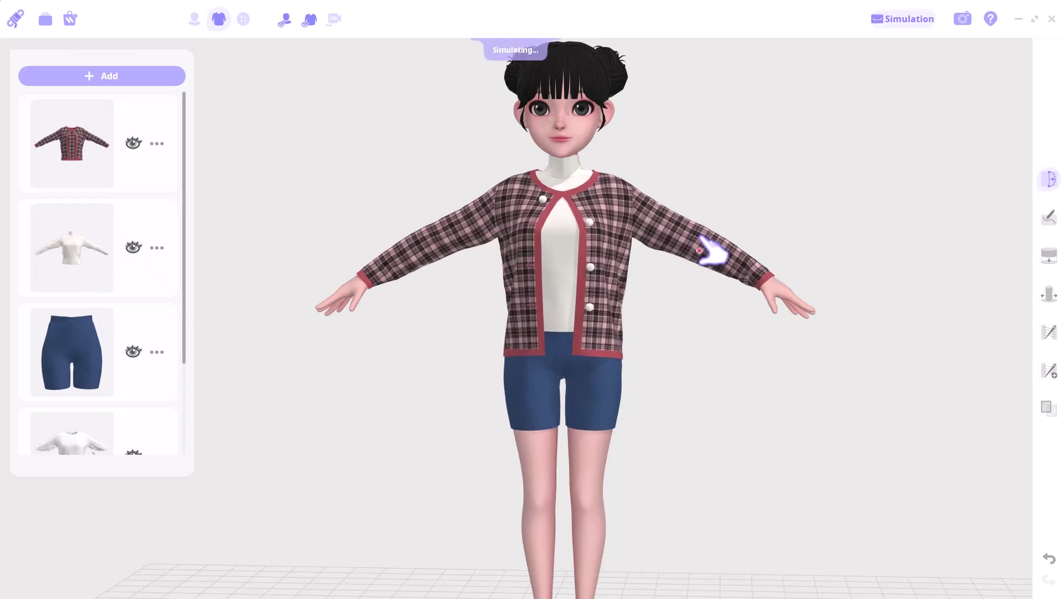
# Step: Delete the white high-neck shirt that came with the jacket from the garment list
pyautogui.click(157, 248)
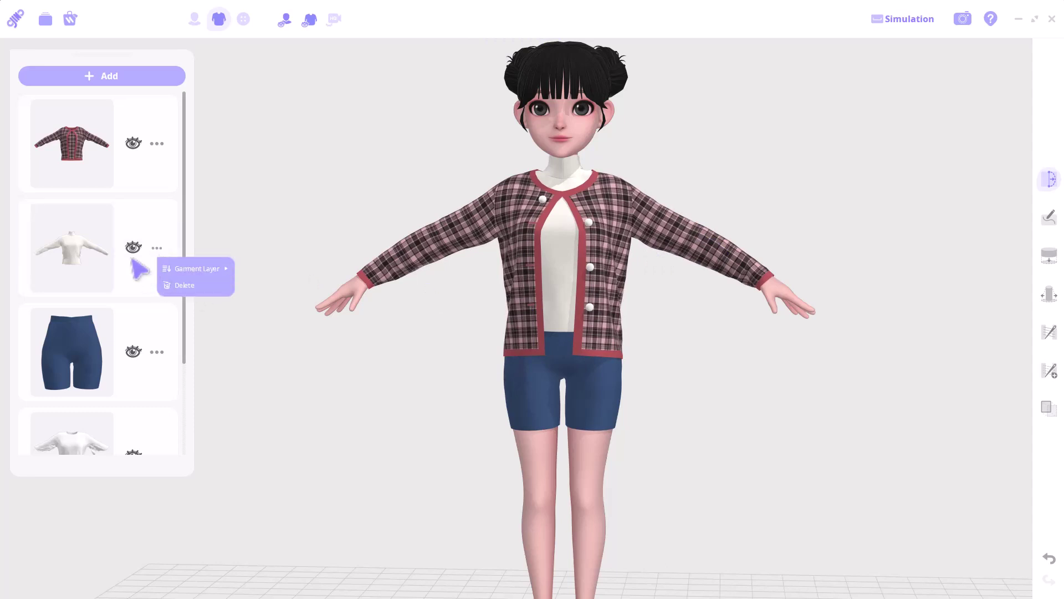
pyautogui.click(185, 286)
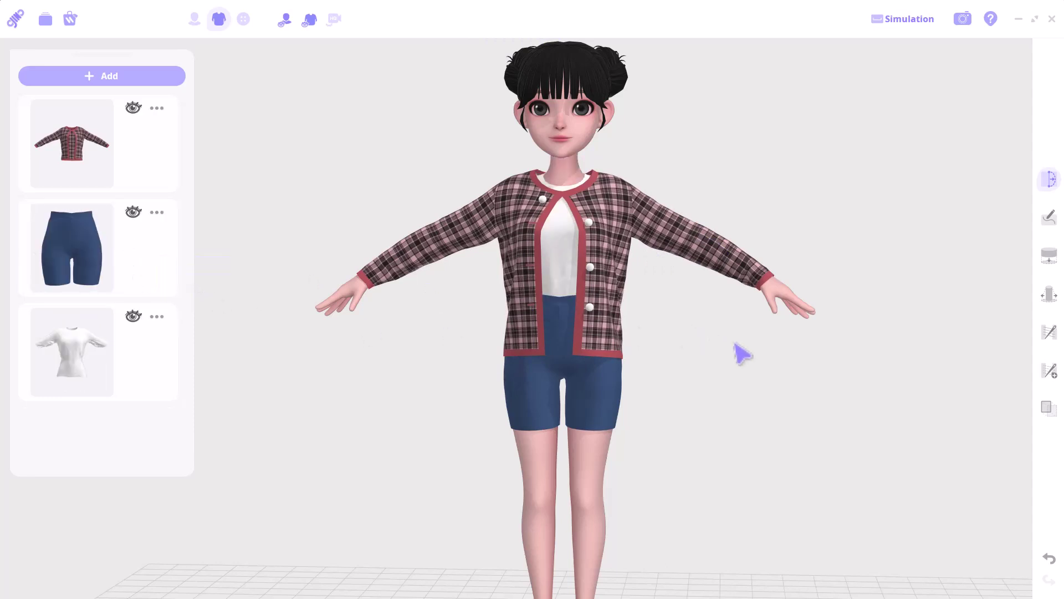
pyautogui.scroll(3, 539, 383)
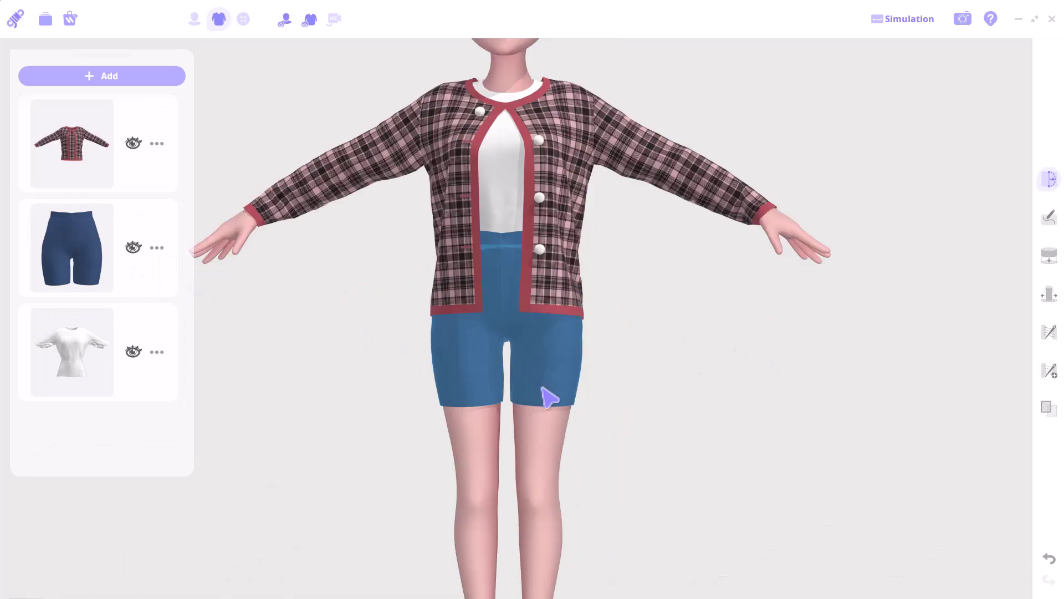
pyautogui.scroll(-5, 560, 376)
pyautogui.moveTo(599, 361); pyautogui.dragTo(693, 345, button='right')
# Step: Draw a curved style line on the front of the shorts' leg, running from the hem up to the waistband seam
pyautogui.click(69, 259)
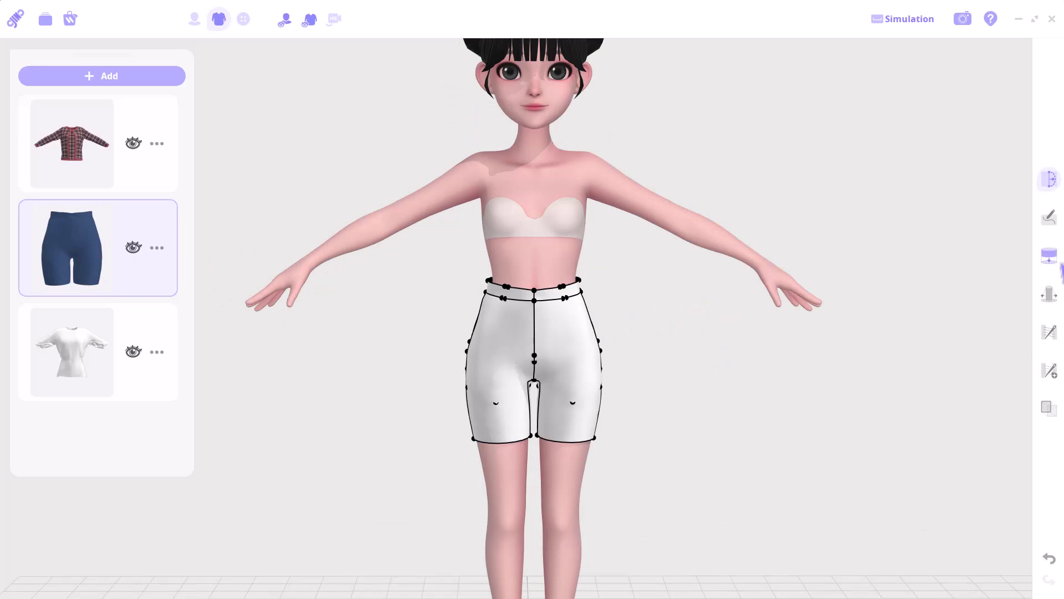
pyautogui.click(1049, 218)
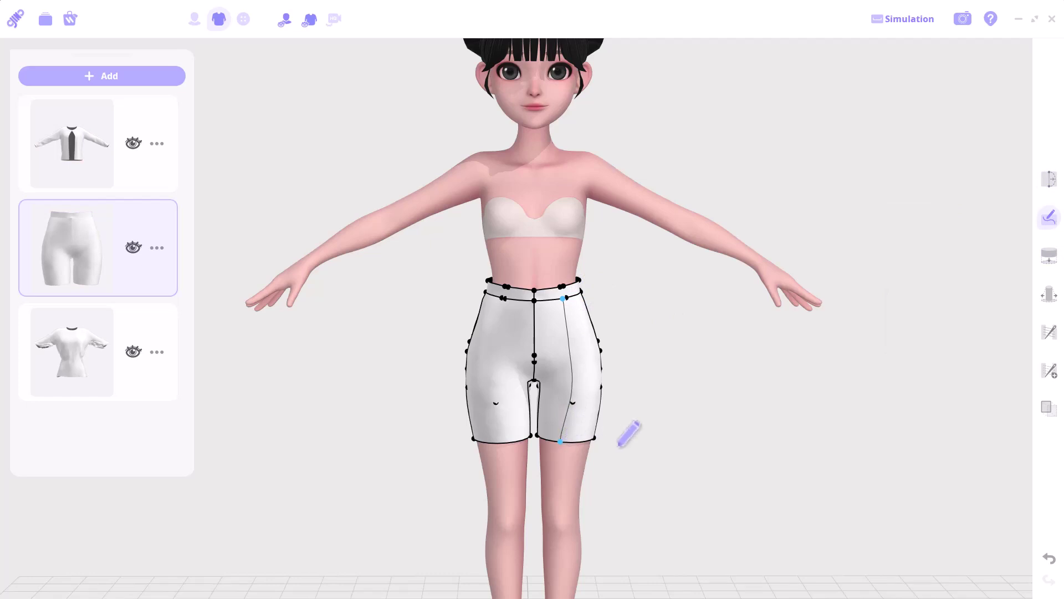
pyautogui.click(564, 298)
# Step: Undo the extra style line drawn down the outer side of the shorts' leg
pyautogui.moveTo(643, 327); pyautogui.dragTo(594, 348, button='right')
pyautogui.scroll(-3, 591, 355)
pyautogui.scroll(5, 592, 356)
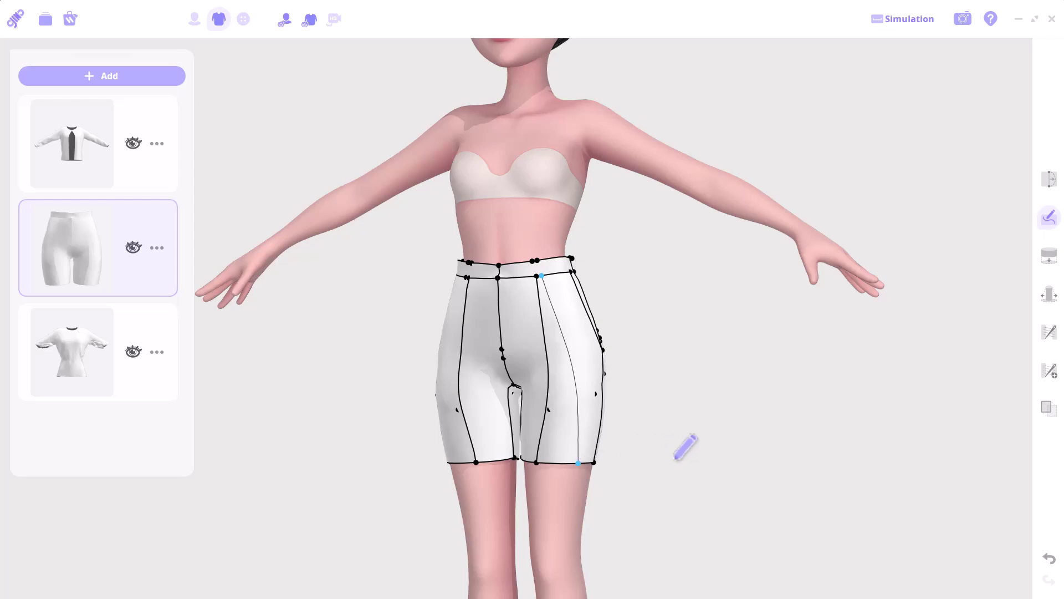
pyautogui.hotkey('ctrl', 'z')
pyautogui.moveTo(675, 459); pyautogui.dragTo(748, 451, button='right')
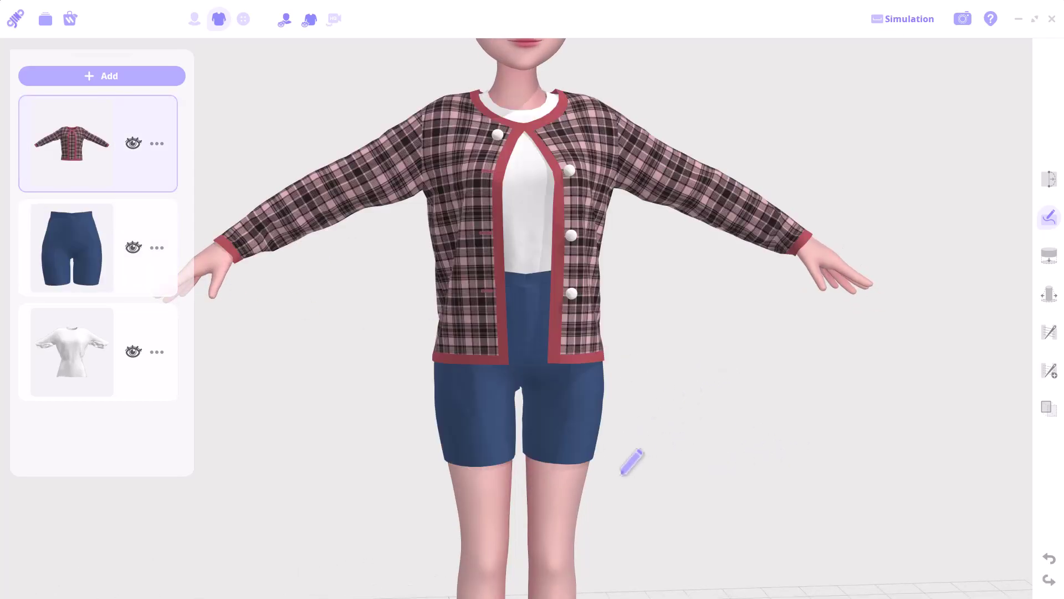
pyautogui.scroll(5, 571, 432)
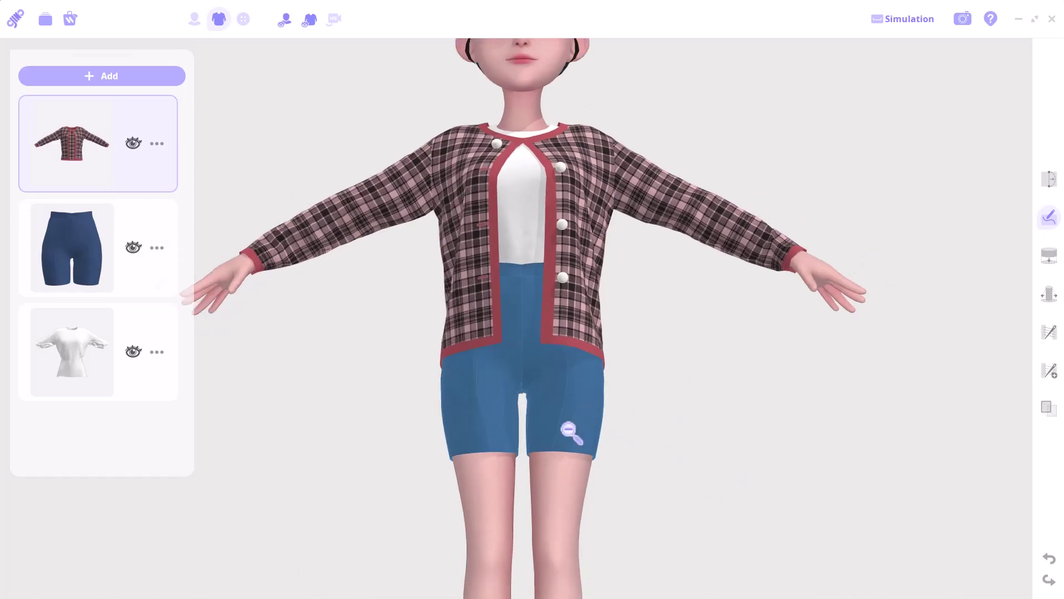
pyautogui.moveTo(609, 433); pyautogui.dragTo(516, 356, button='right')
pyautogui.moveTo(525, 444); pyautogui.dragTo(632, 356, button='right')
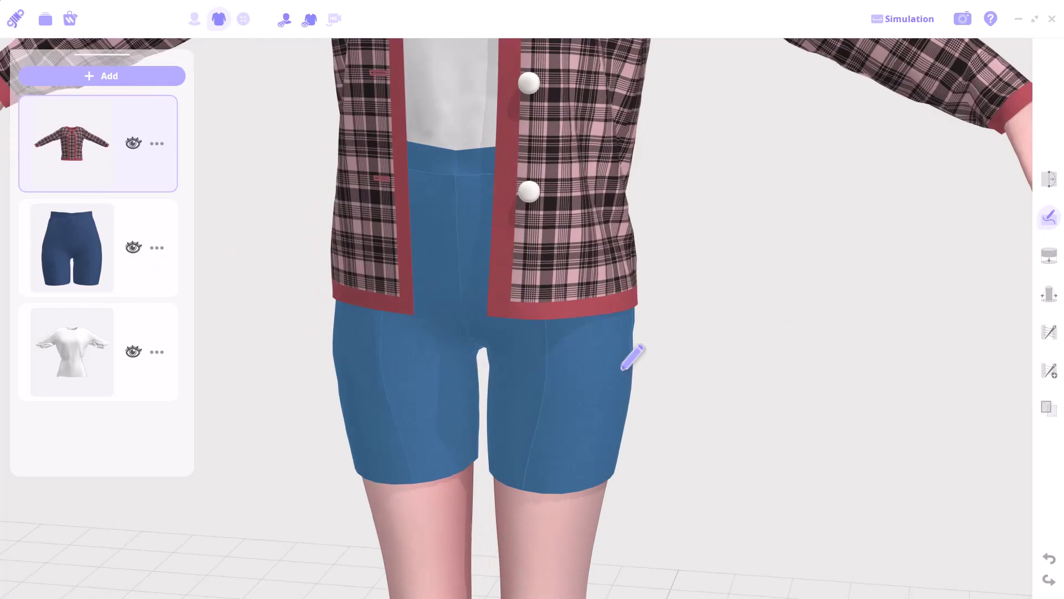
pyautogui.scroll(-5, 613, 375)
pyautogui.scroll(-3, 628, 371)
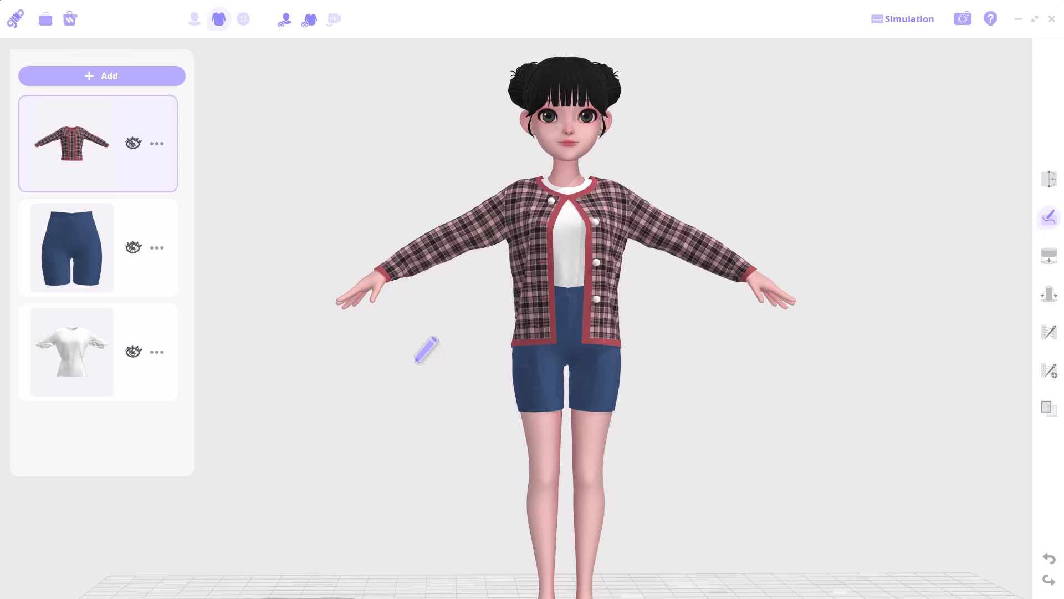
# Step: Add the striped fabric Cotton_Outer_Woven_DSS-17 from the store to the material list
pyautogui.click(244, 20)
pyautogui.click(49, 139)
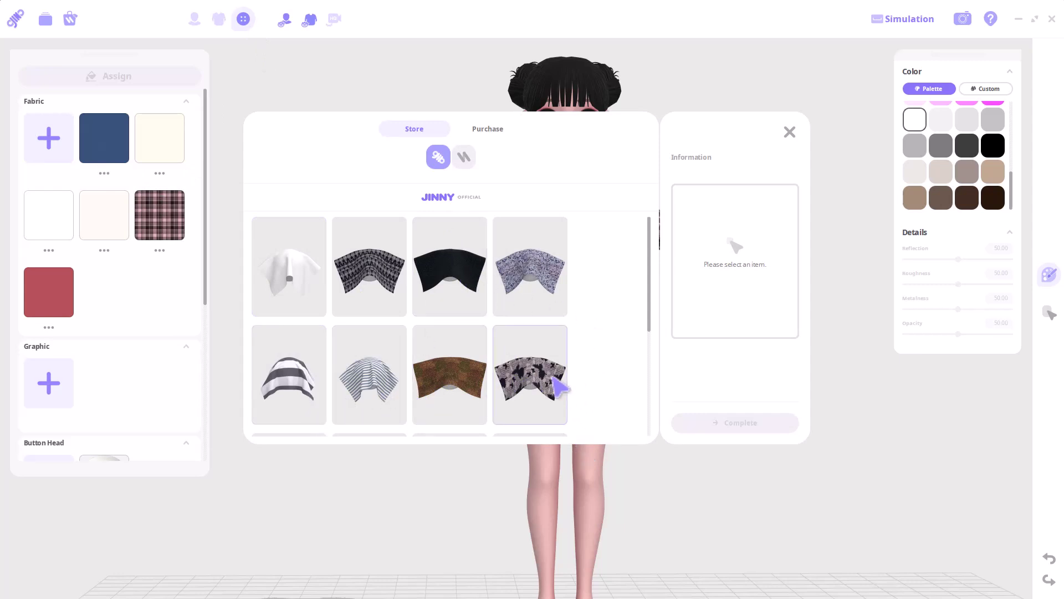
pyautogui.scroll(-5, 463, 337)
pyautogui.scroll(-3, 422, 394)
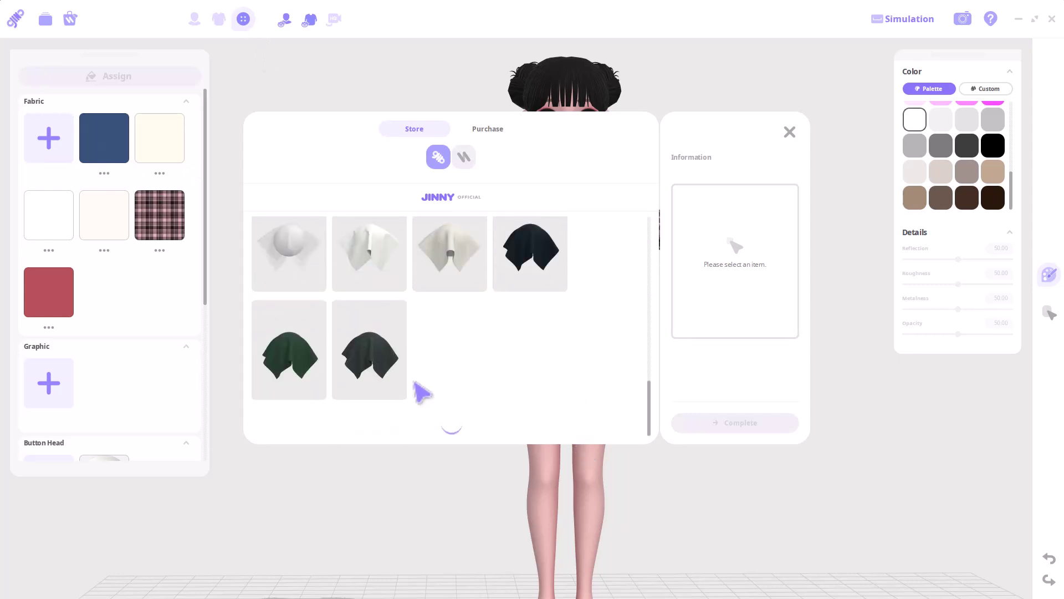
pyautogui.scroll(5, 421, 392)
pyautogui.scroll(-1, 419, 391)
pyautogui.click(296, 354)
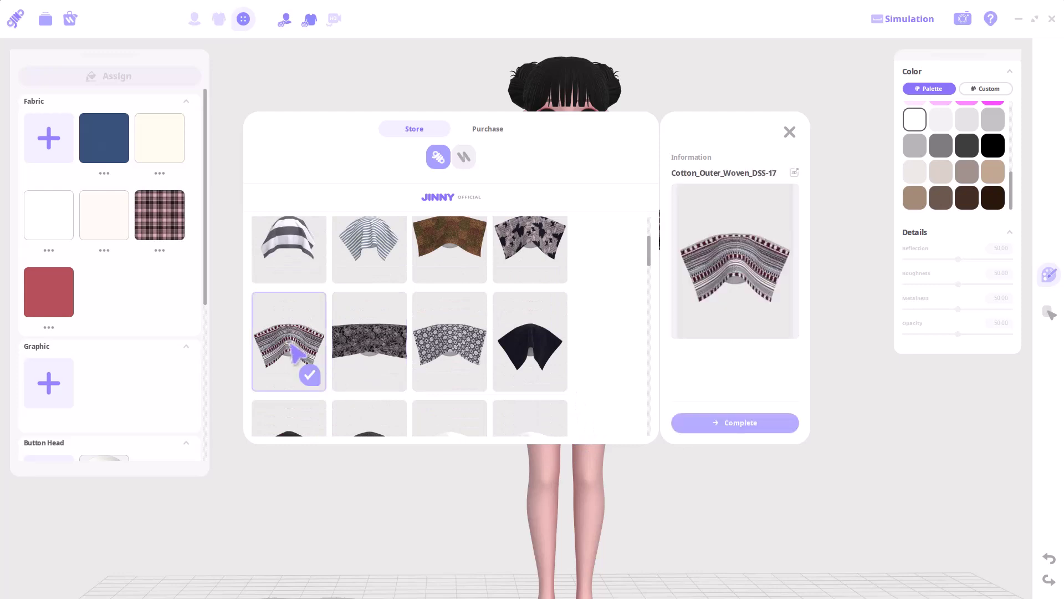
pyautogui.click(760, 433)
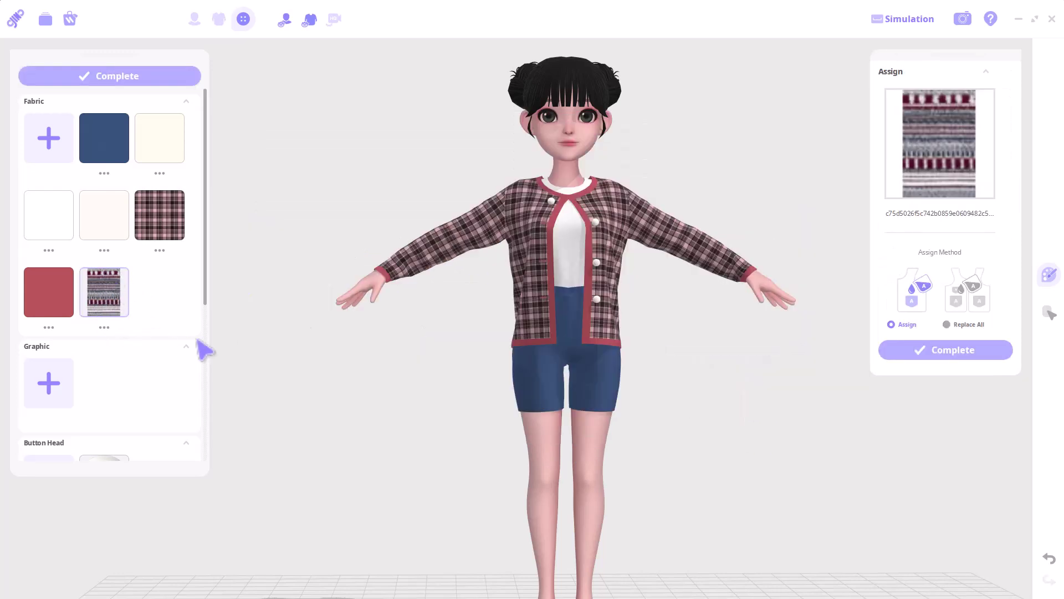
# Step: Assign the striped woven fabric to the outer front panels of both legs of the shorts
pyautogui.click(608, 395)
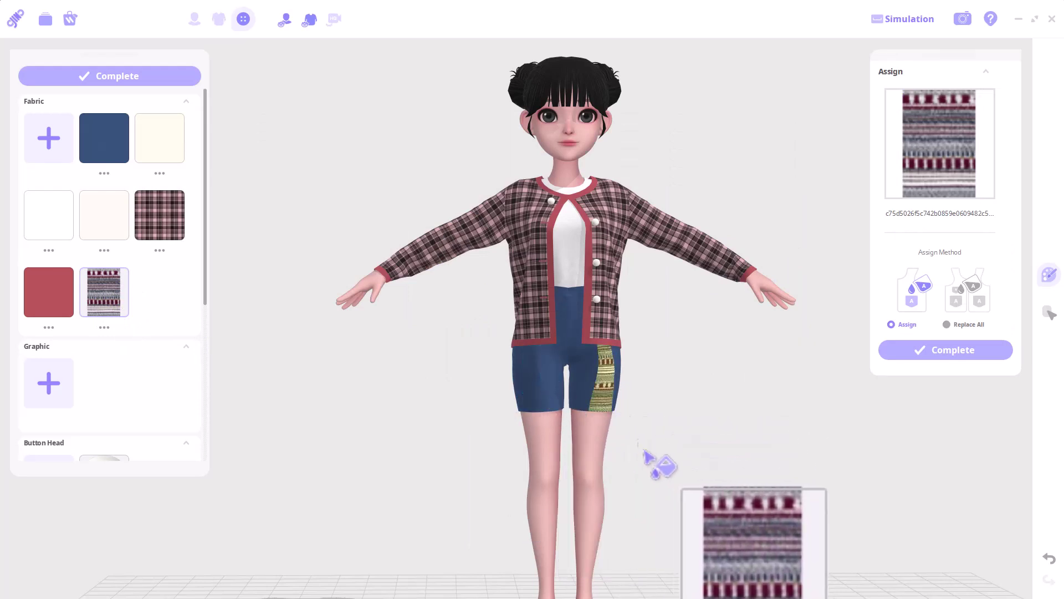
pyautogui.click(533, 398)
pyautogui.scroll(-2, 643, 362)
pyautogui.moveTo(719, 386); pyautogui.dragTo(750, 403, button='right')
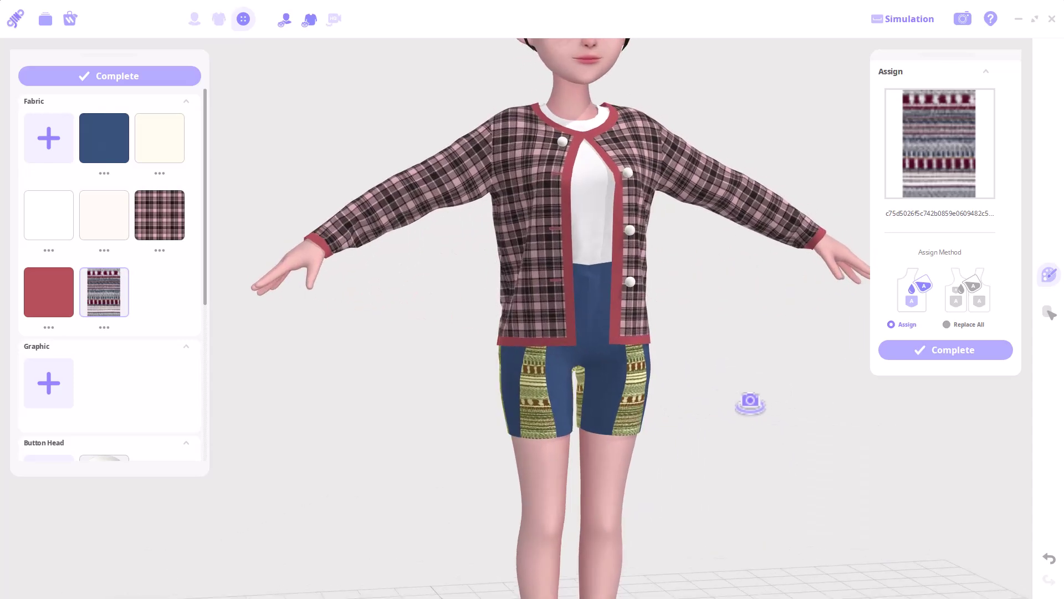
pyautogui.scroll(-3, 86, 392)
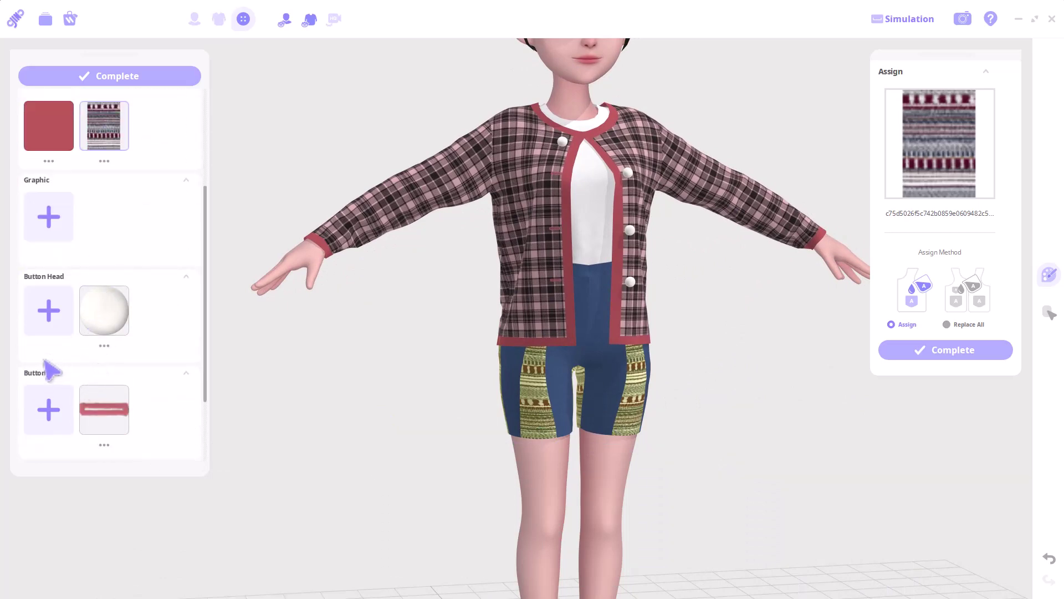
pyautogui.scroll(-2, 66, 397)
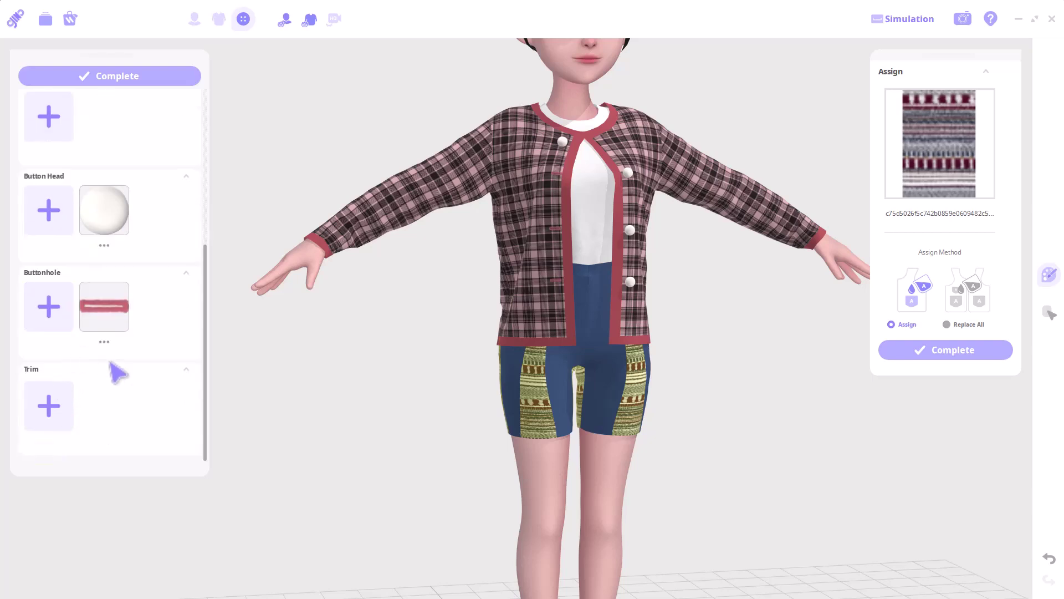
pyautogui.scroll(-2, 490, 435)
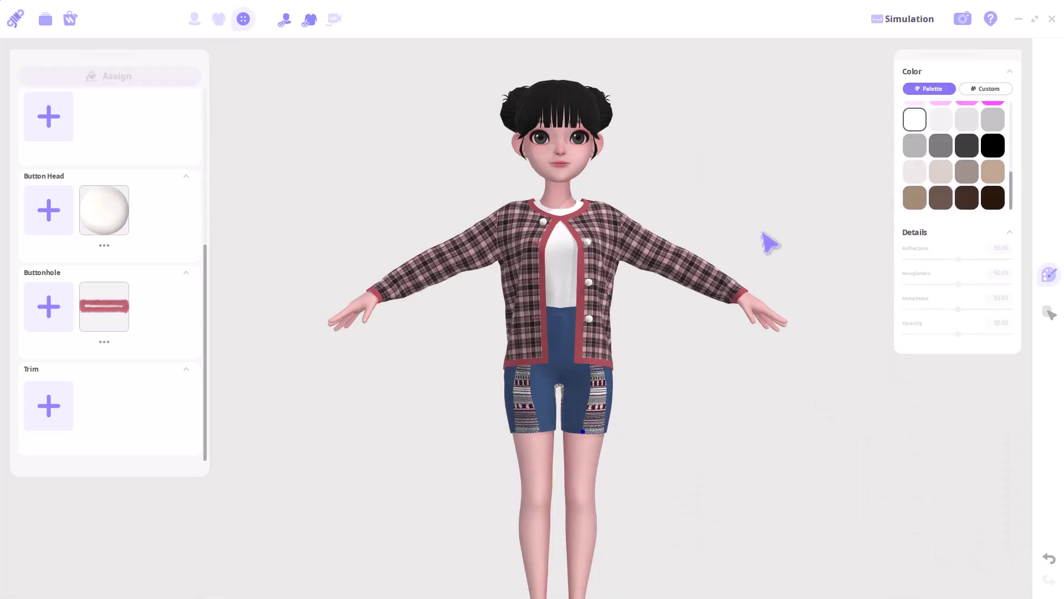
# Step: Enter studio mode and try the Jinny_Selfie2, Jinny_Selfie8 and Jinny_Selfie9 poses on the avatar
pyautogui.moveTo(764, 236); pyautogui.dragTo(760, 189, button='right')
pyautogui.click(967, 18)
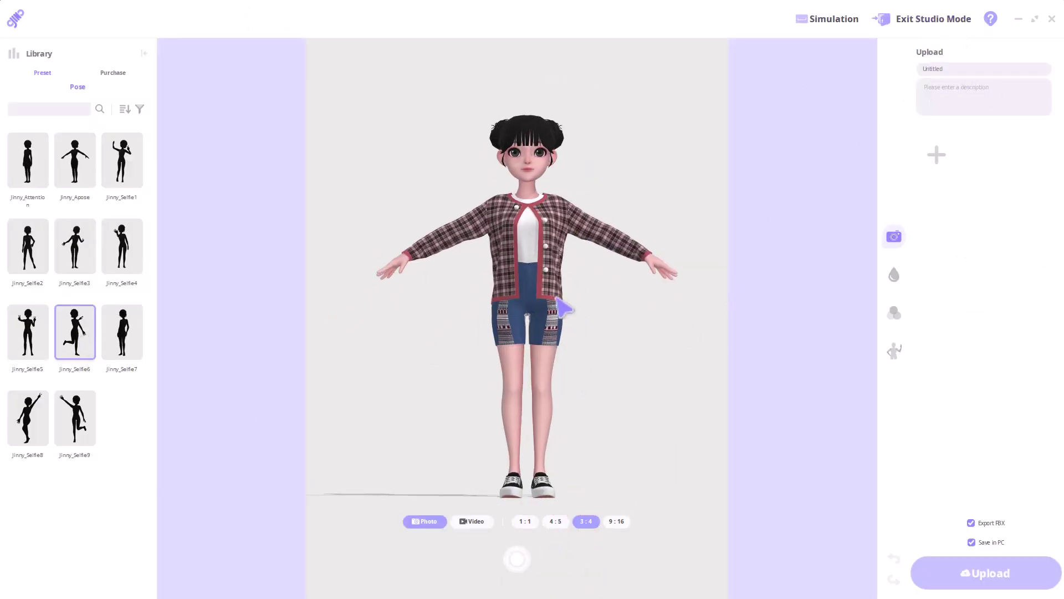
pyautogui.click(35, 248)
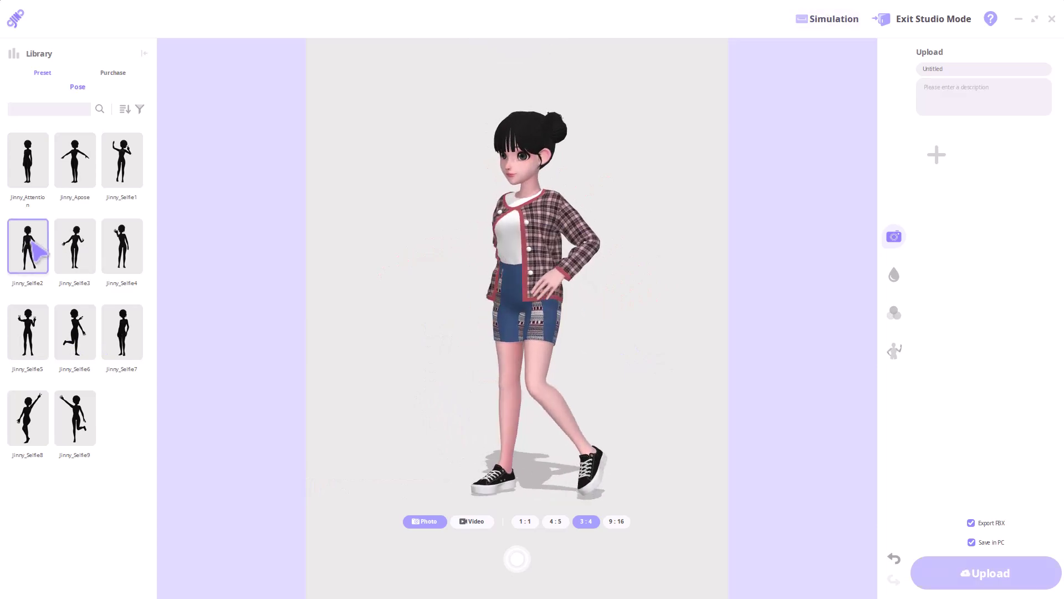
pyautogui.click(35, 422)
pyautogui.click(89, 427)
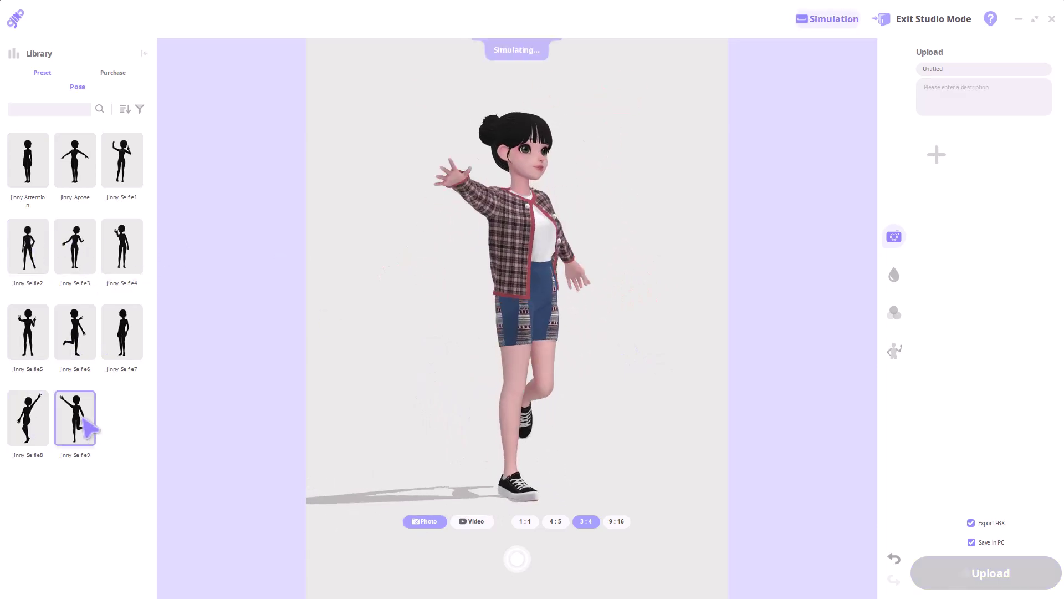
# Step: Put the avatar in the Jinny_Apose pose and pull the jacket's front edge straight during simulation
pyautogui.click(78, 160)
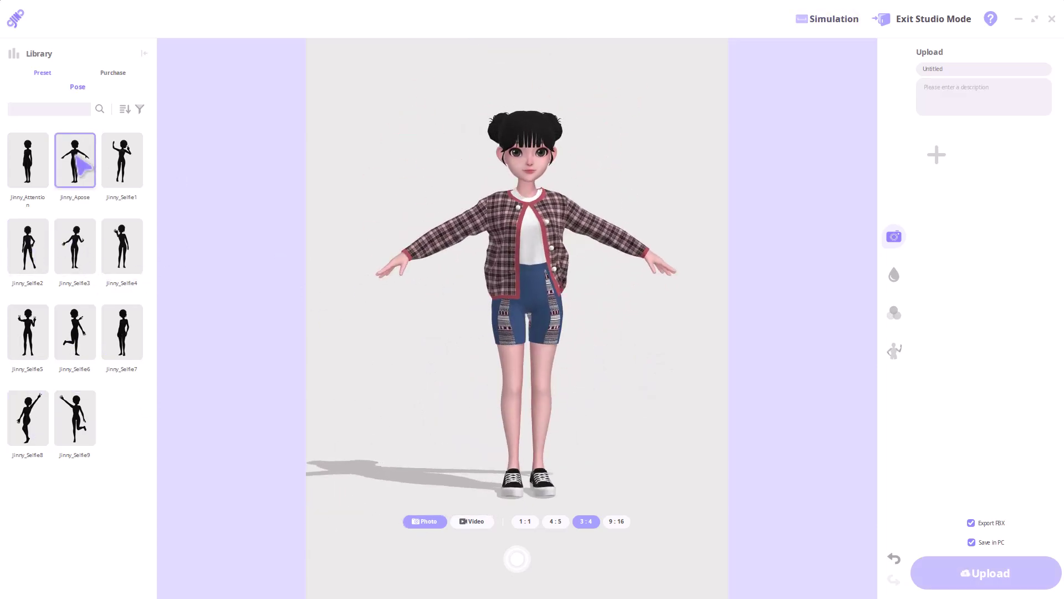
pyautogui.moveTo(589, 344); pyautogui.dragTo(680, 351)
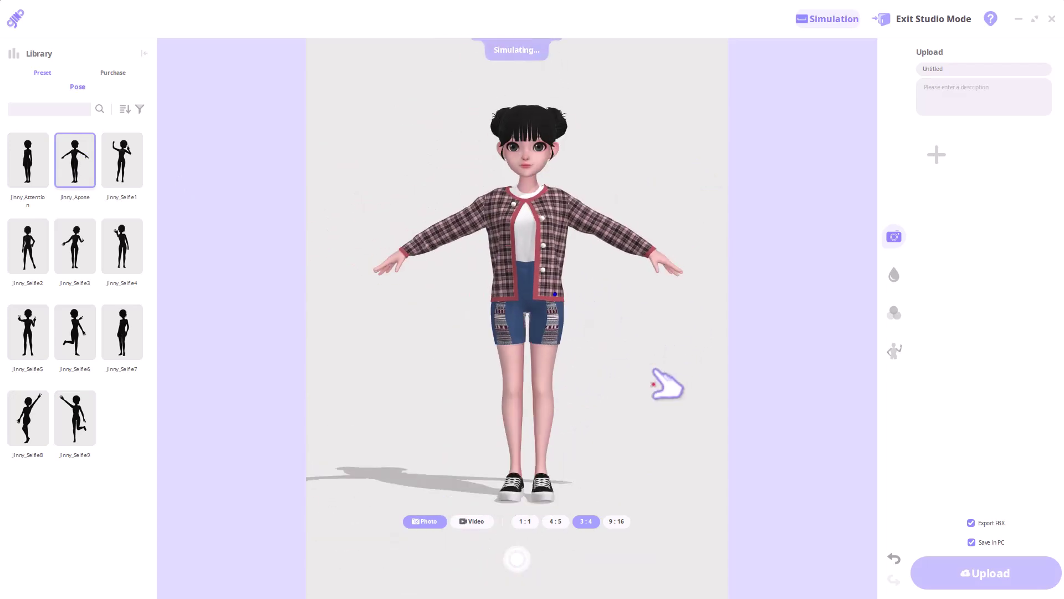
# Step: Take a 3:4 photo of the avatar and title the upload "00102"
pyautogui.click(516, 559)
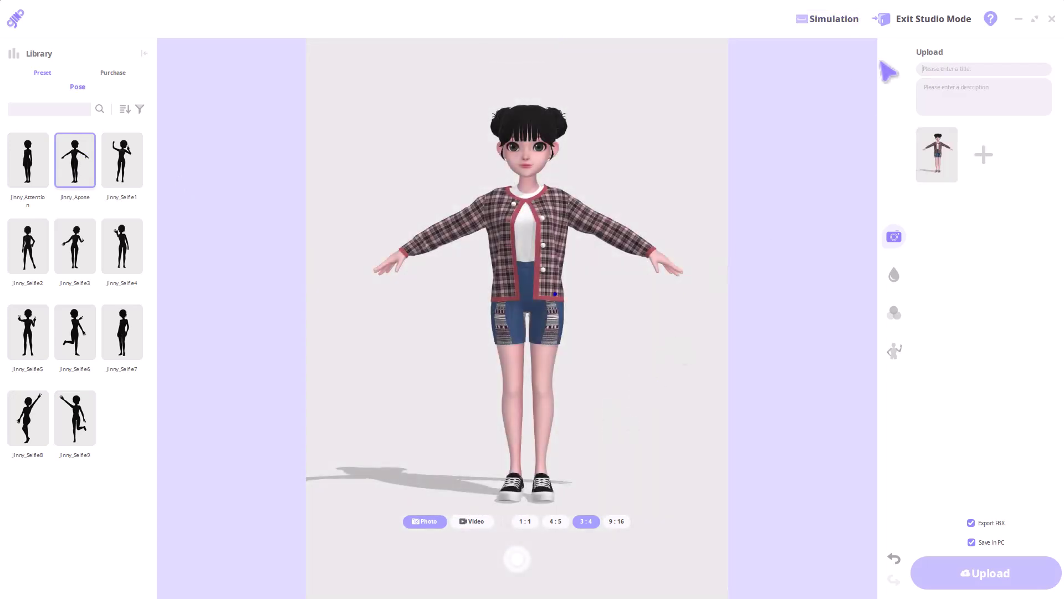
pyautogui.write('00102')
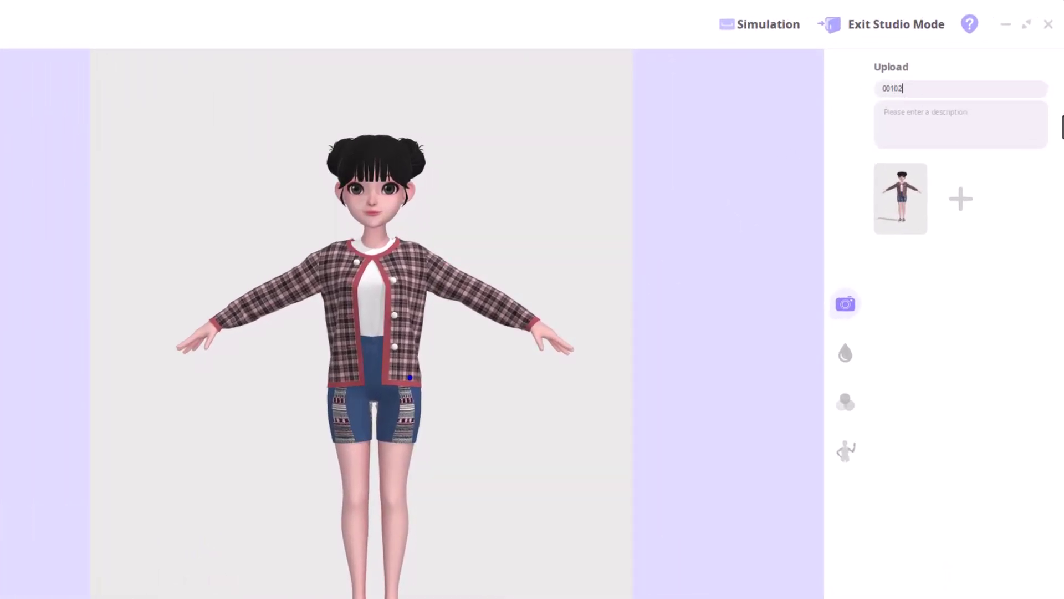
pyautogui.click(962, 123)
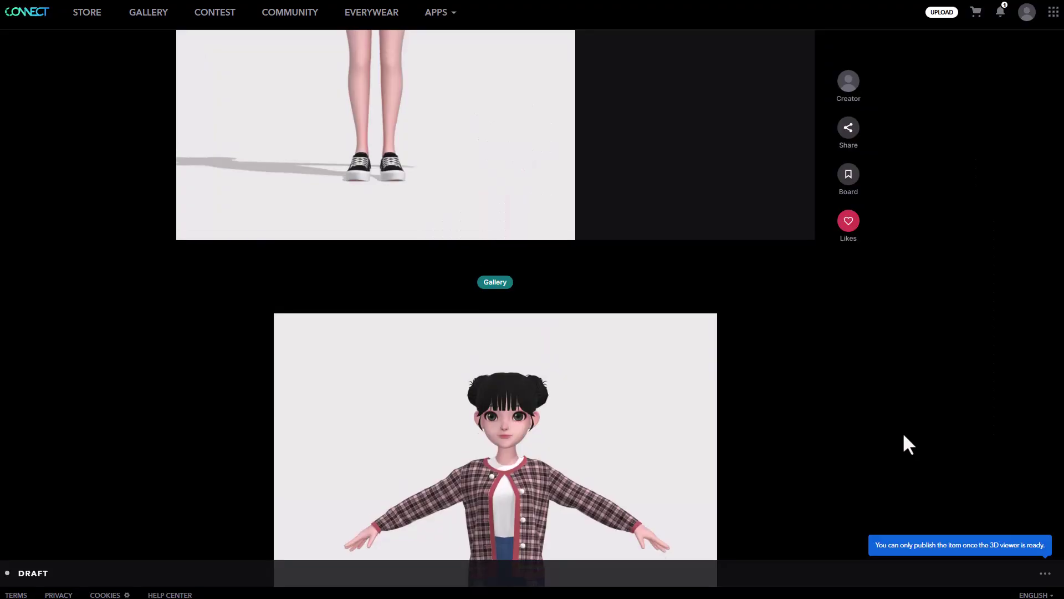
# Step: Switch to the CONNECT website and review the uploaded item's page and its gallery image
pyautogui.scroll(2, 903, 431)
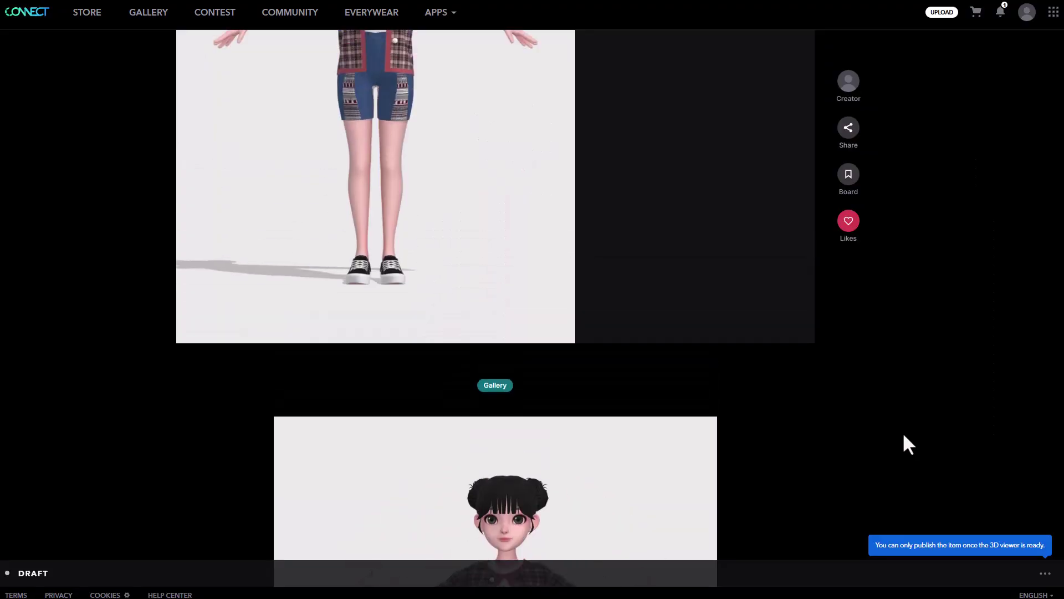
pyautogui.scroll(-2, 903, 435)
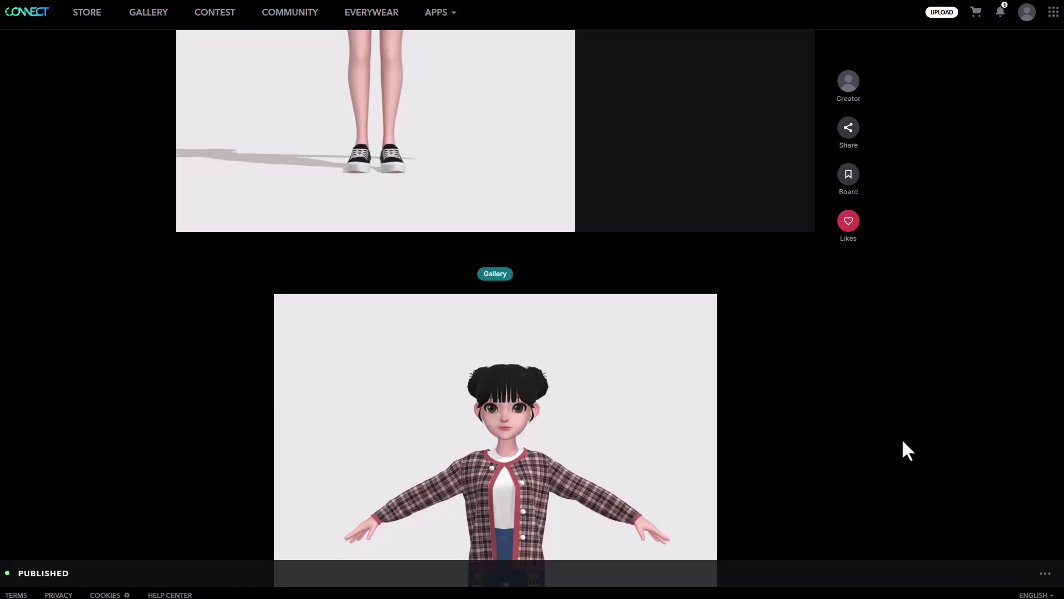
# Step: Review the published item's gallery image, design sources and item information, and load its 3D viewer to inspect the avatar
pyautogui.scroll(-6, 902, 442)
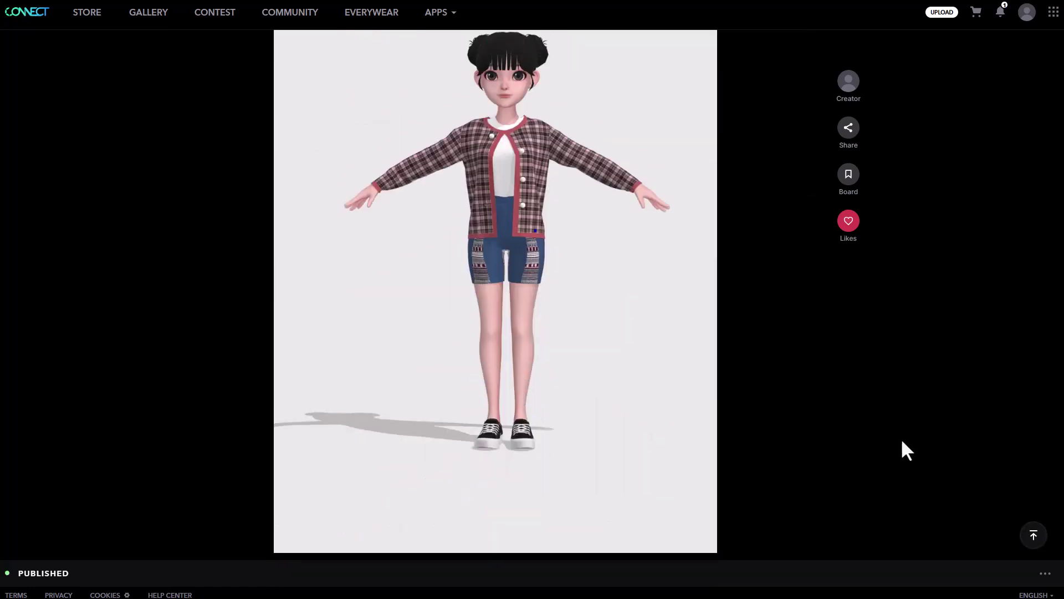
pyautogui.scroll(-9, 900, 438)
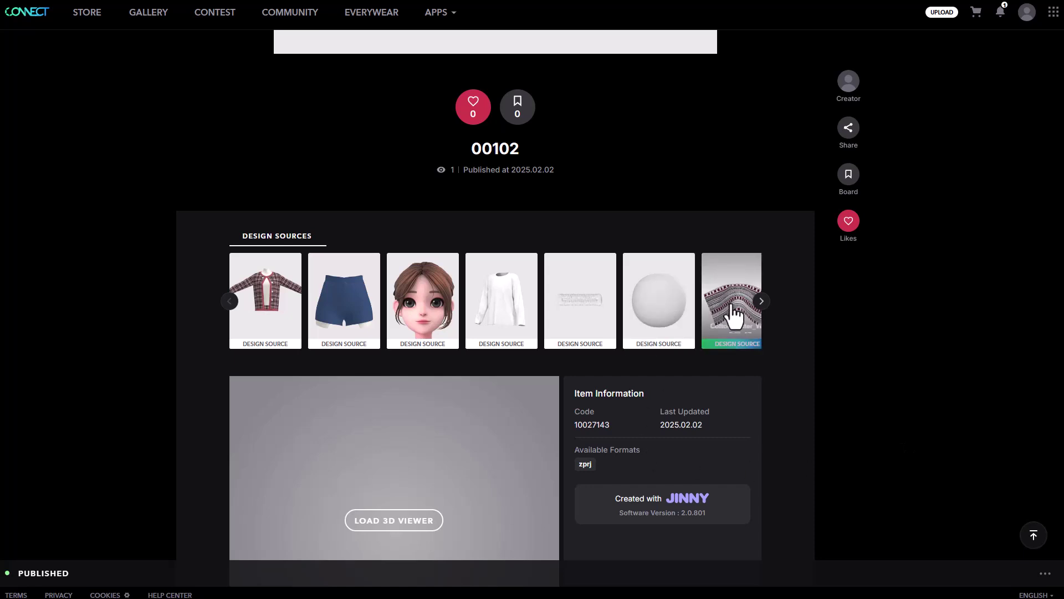
pyautogui.scroll(-3, 394, 368)
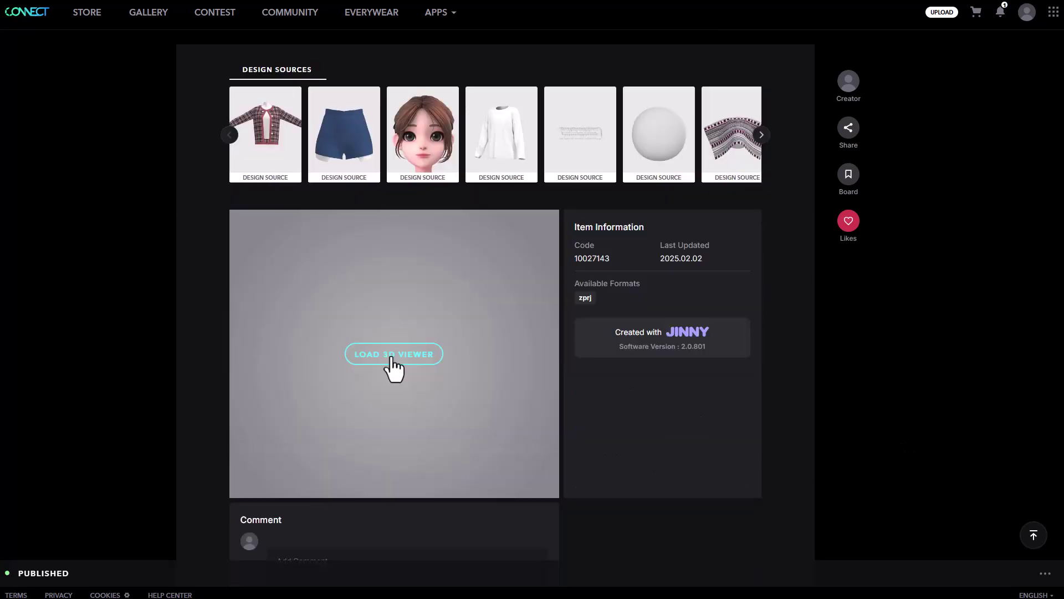
pyautogui.click(395, 354)
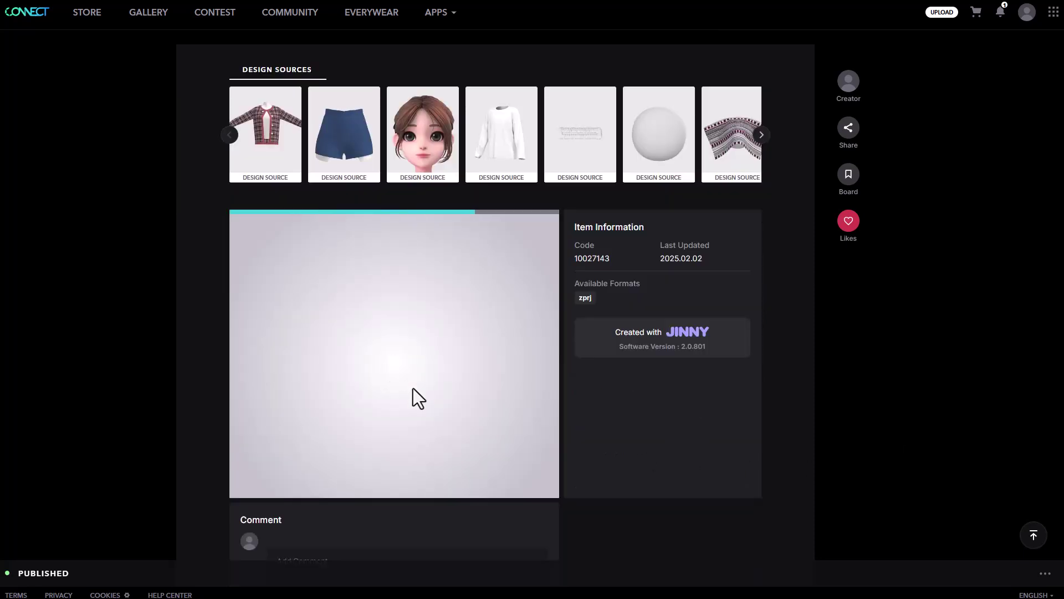
pyautogui.scroll(-5, 427, 294)
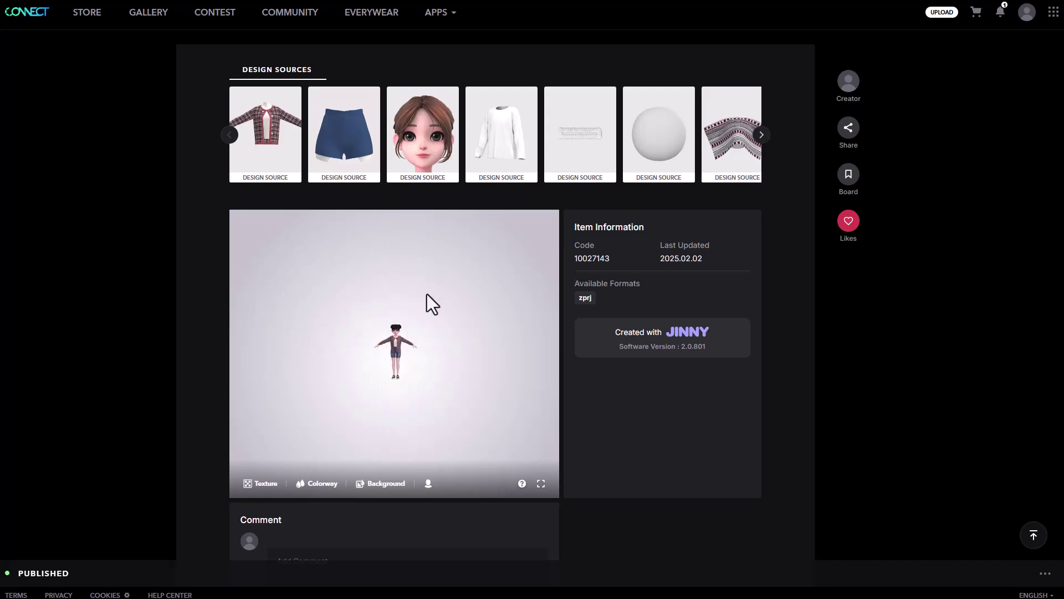
pyautogui.scroll(8, 427, 296)
pyautogui.scroll(-4, 426, 294)
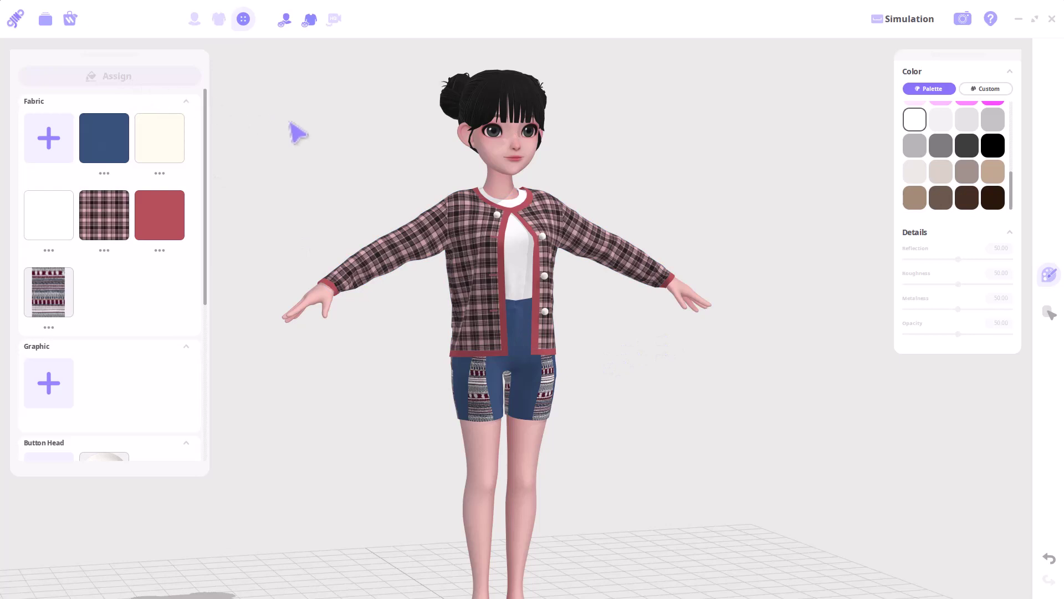
# Step: Switch back to JINNY and save the avatar's outfit as a garment file
pyautogui.click(46, 20)
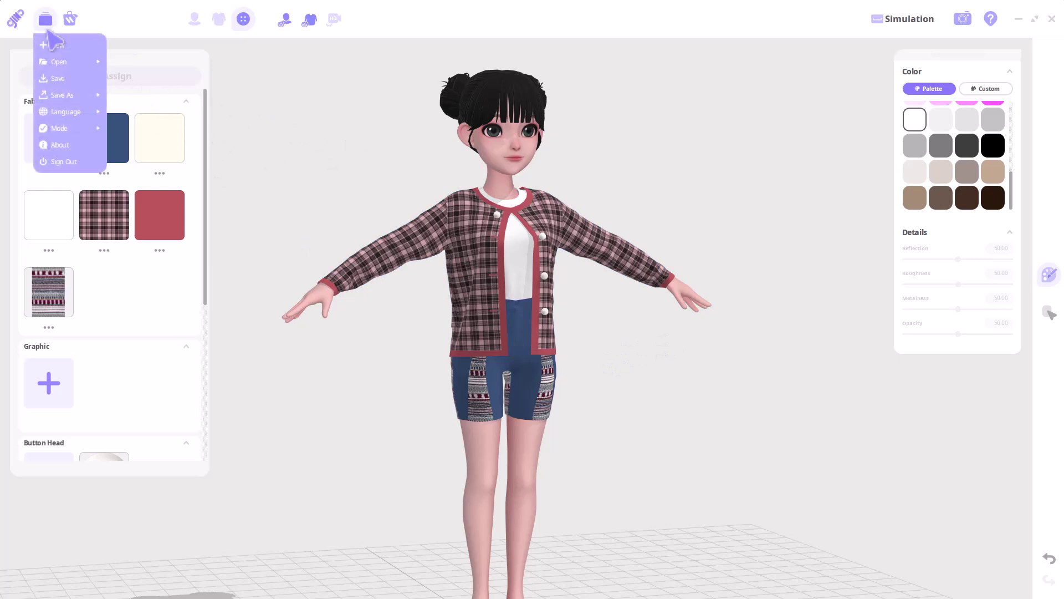
pyautogui.moveTo(61, 95)
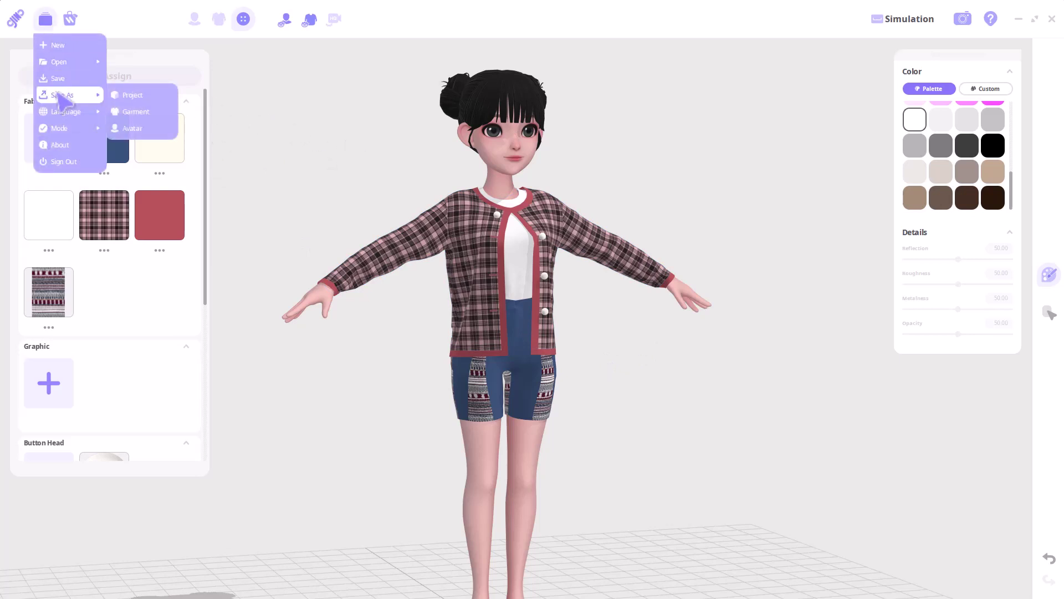
pyautogui.click(136, 111)
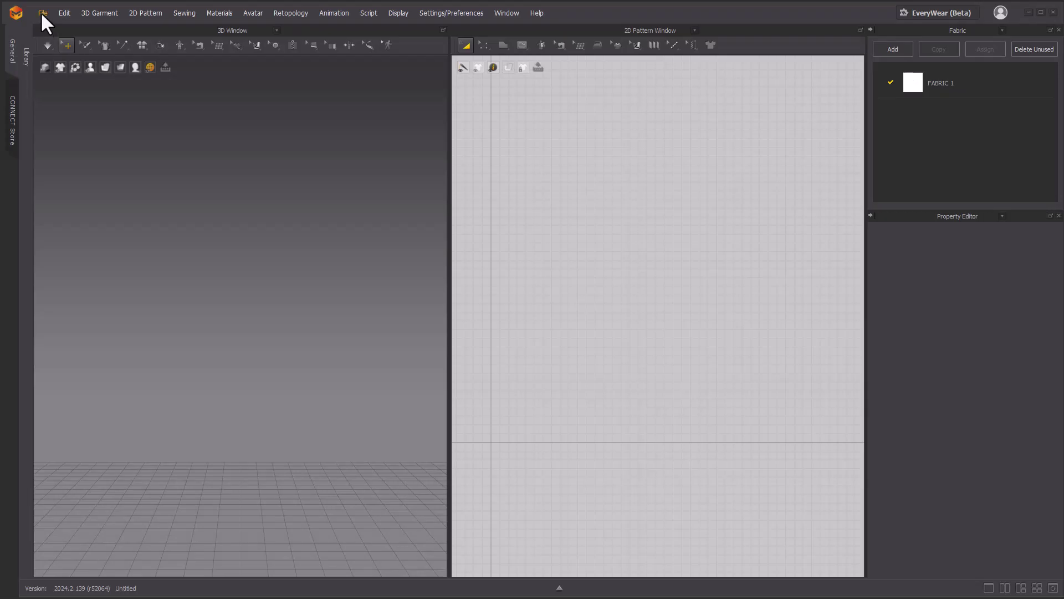
# Step: Switch to Marvelous Designer and open the saved garment file ClothSam.zpac with the default open options
pyautogui.click(42, 13)
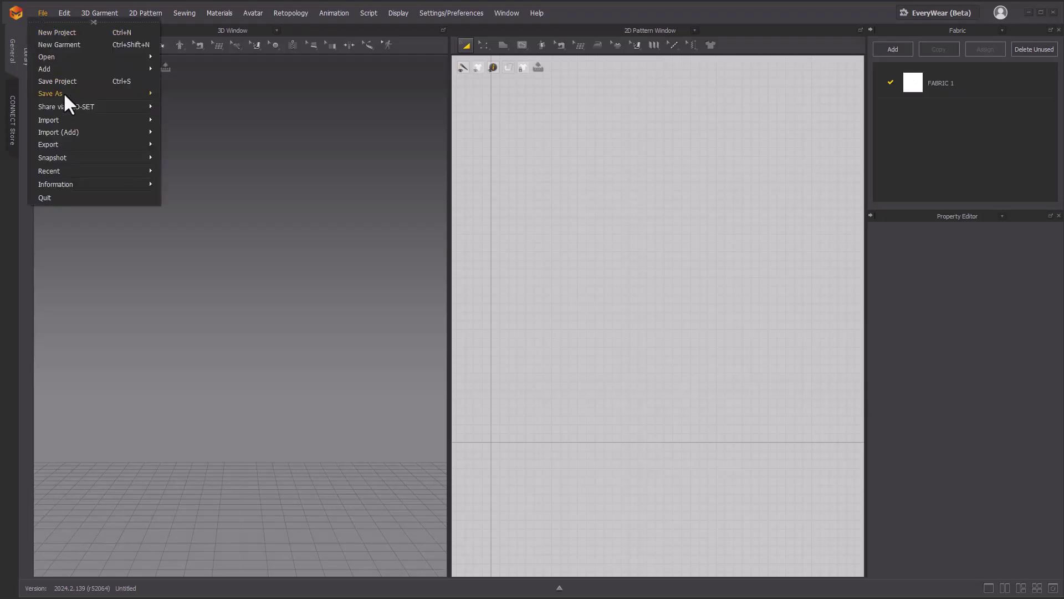
pyautogui.moveTo(72, 120)
pyautogui.moveTo(82, 70)
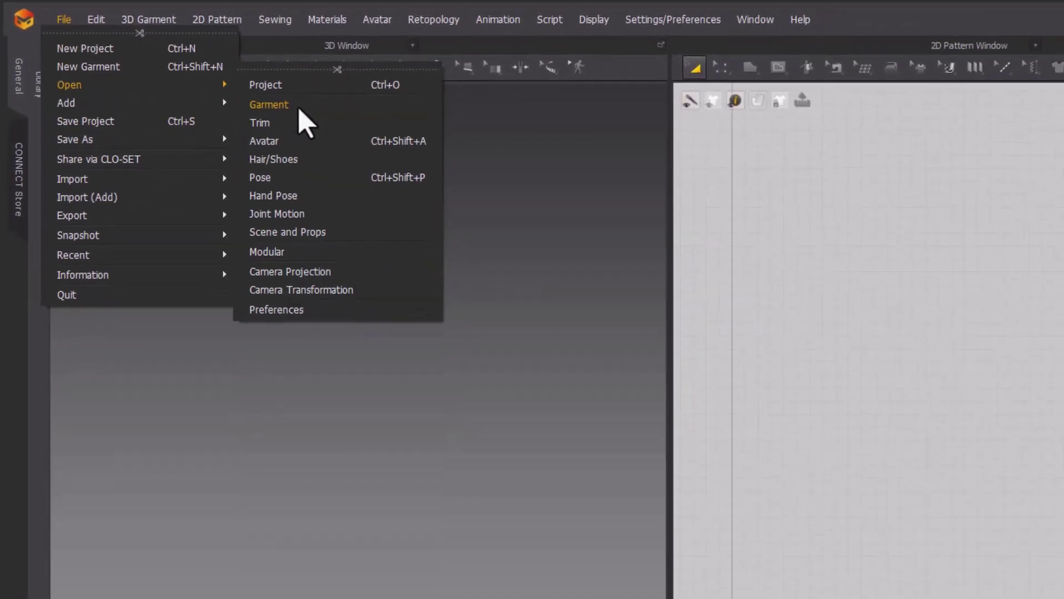
pyautogui.click(310, 115)
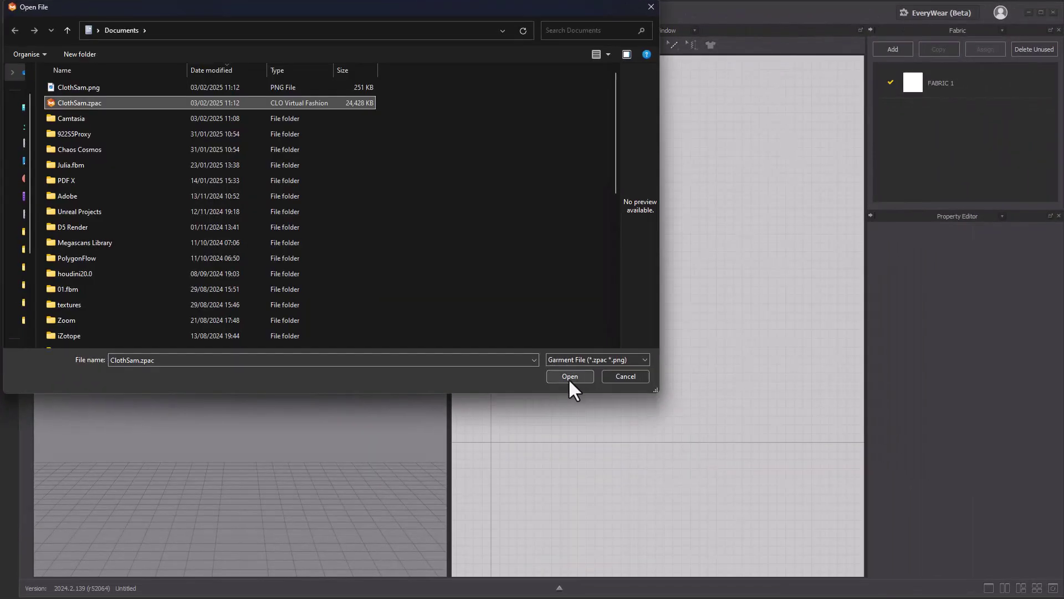
pyautogui.click(569, 378)
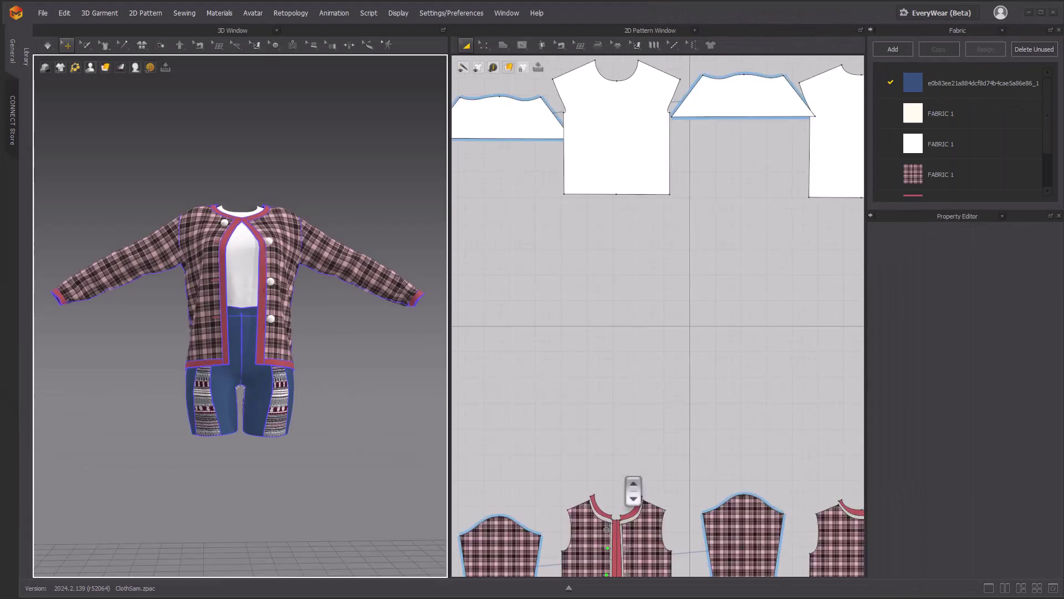
# Step: Select all the plaid jacket's pattern pieces in the 2D layout and move them beside the white shirt's pieces
pyautogui.scroll(5, 629, 483)
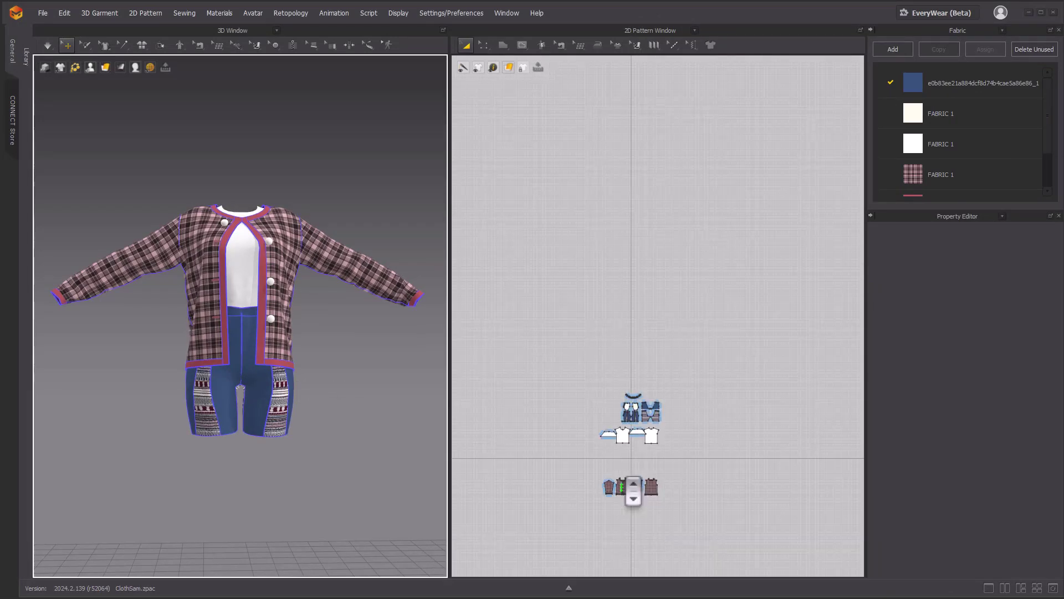
pyautogui.moveTo(716, 461); pyautogui.dragTo(552, 535)
pyautogui.click(624, 511)
pyautogui.scroll(8, 636, 494)
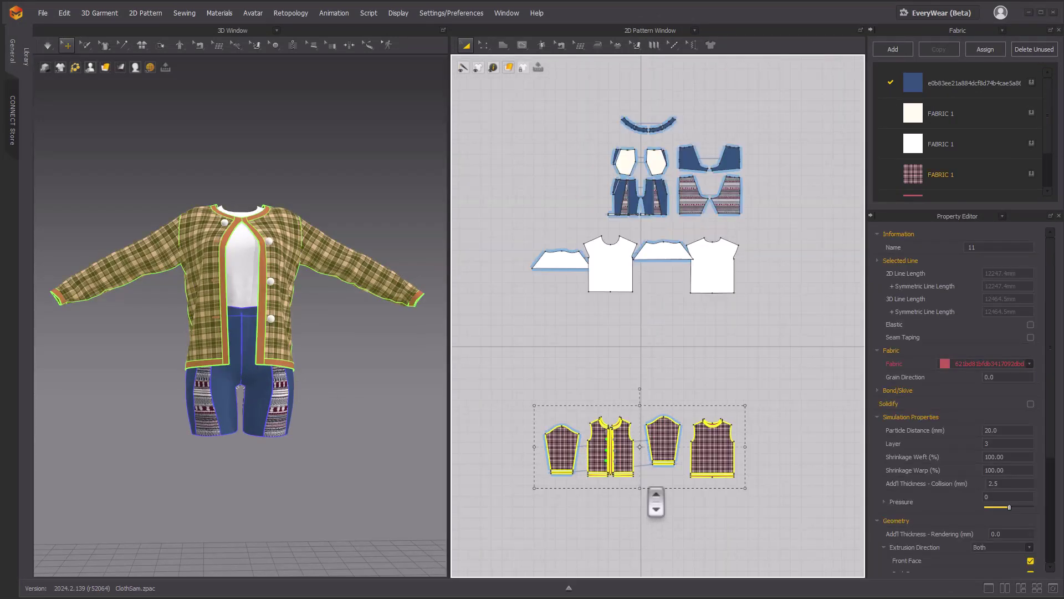
pyautogui.moveTo(773, 378); pyautogui.dragTo(945, 194)
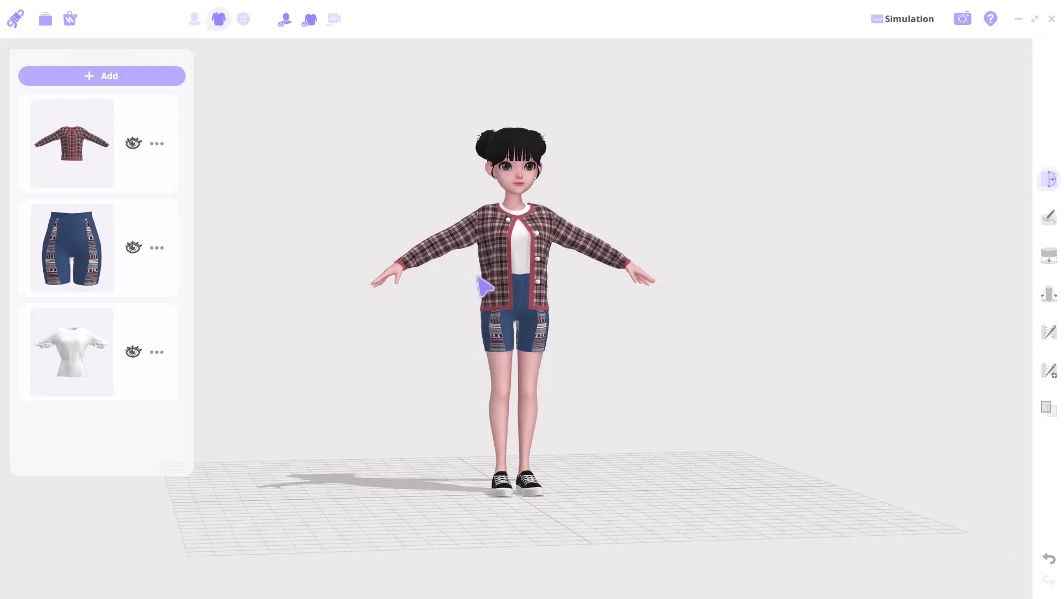
pyautogui.scroll(5, 482, 286)
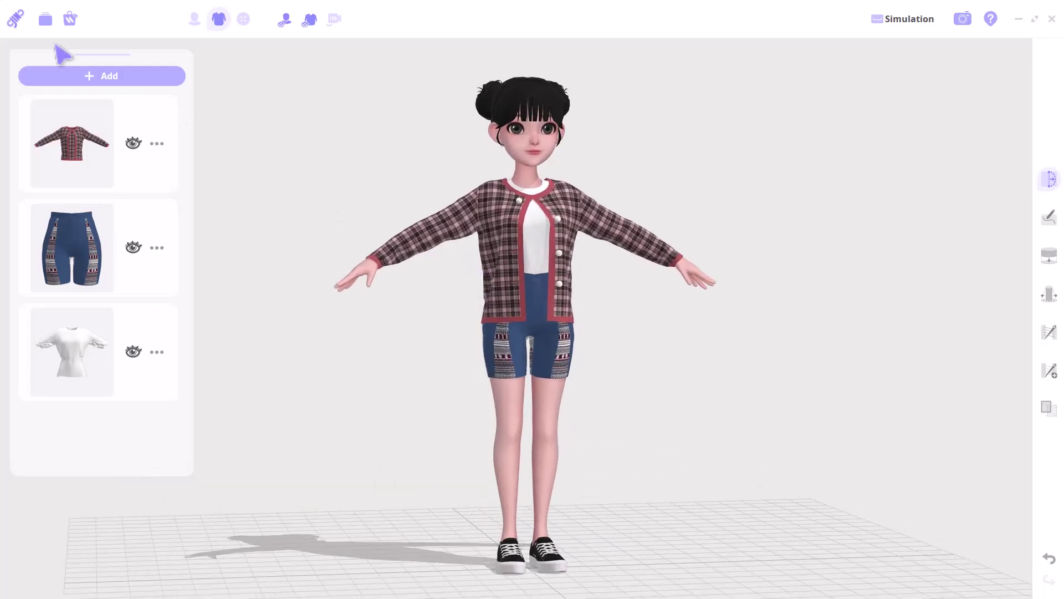
pyautogui.click(46, 21)
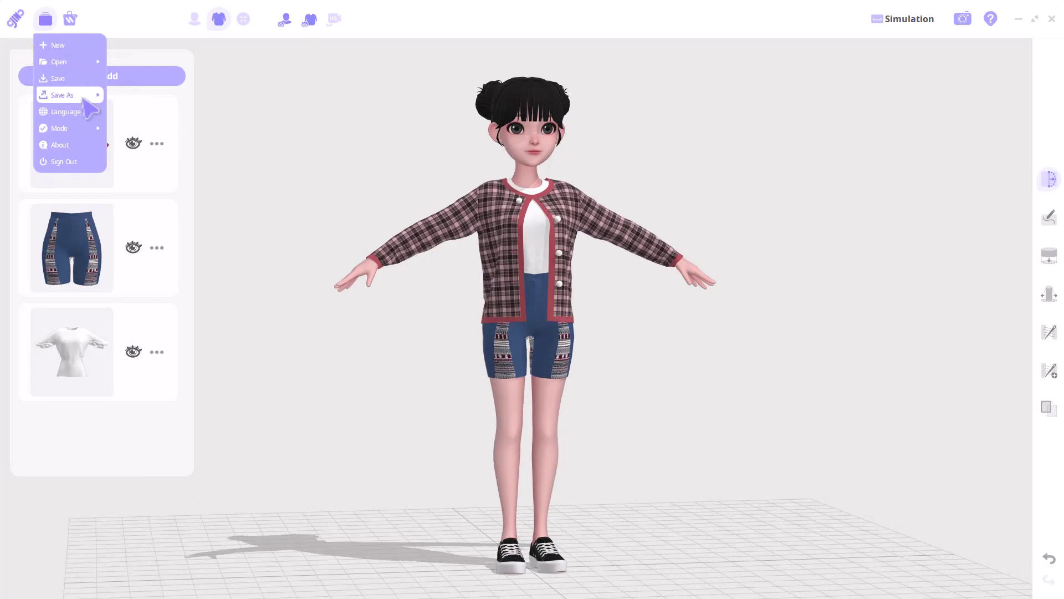
pyautogui.moveTo(90, 98)
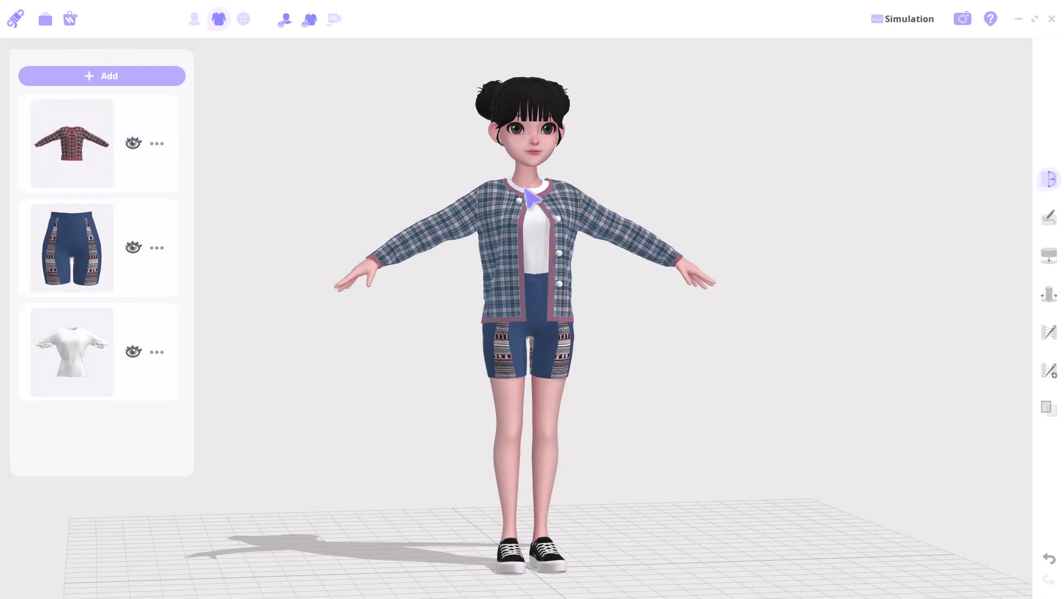
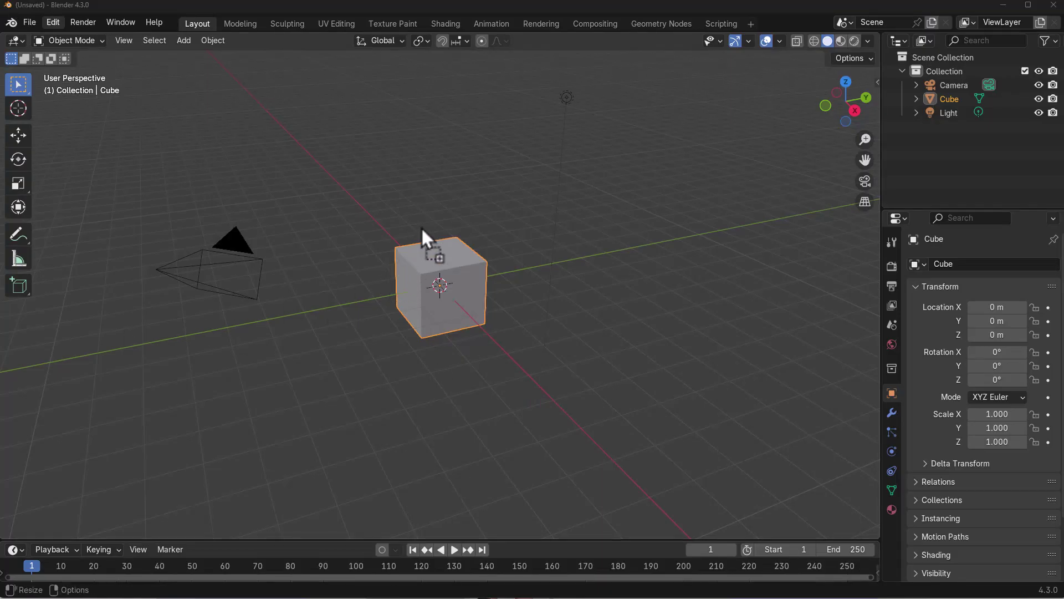
# Step: Switch to Blender and import the avatar file 00102.fbx with Force Connect Children enabled
pyautogui.moveTo(421, 228); pyautogui.dragTo(421, 228)
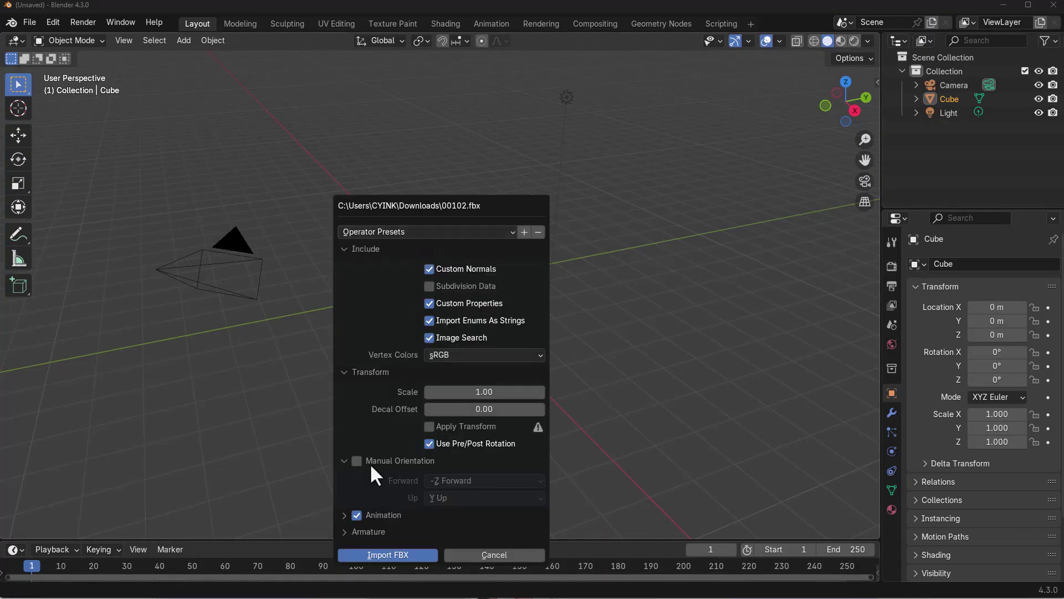
pyautogui.click(342, 531)
pyautogui.click(428, 506)
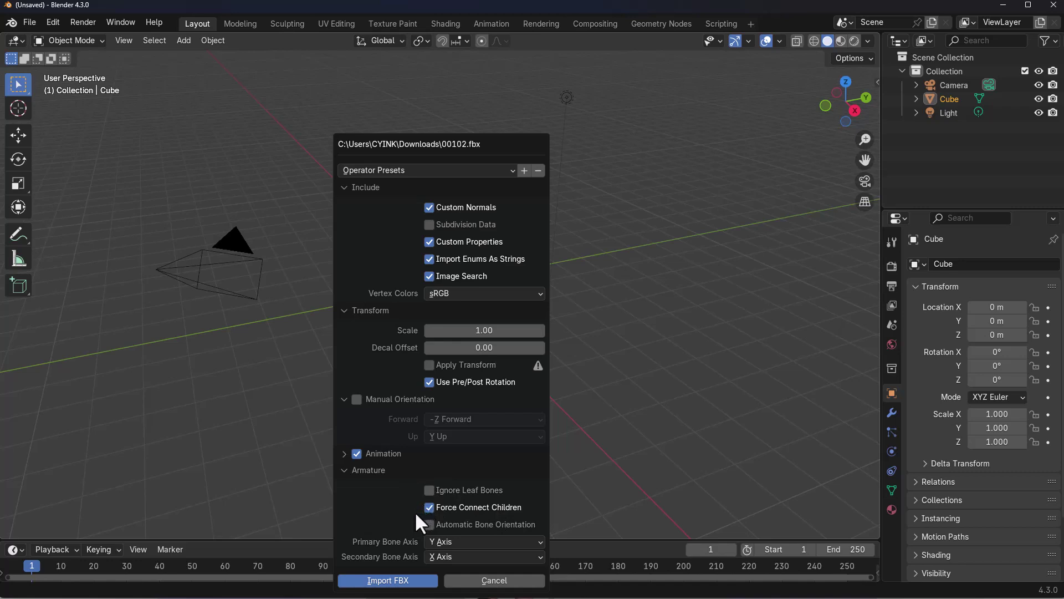
pyautogui.press('Return')
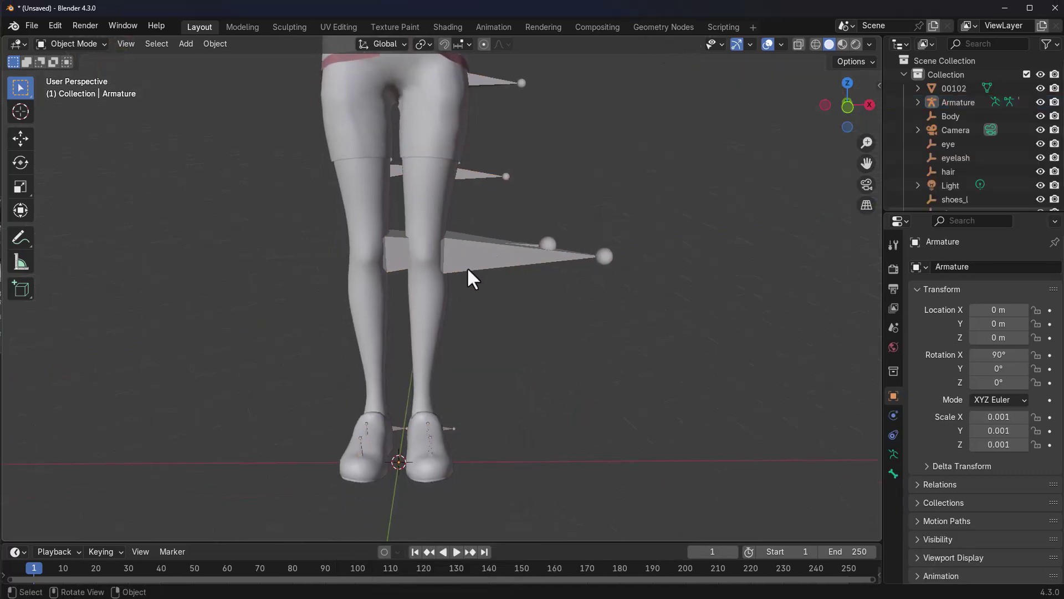
# Step: Examine the imported armature's bones around the avatar's knees and thighs
pyautogui.scroll(3, 495, 270)
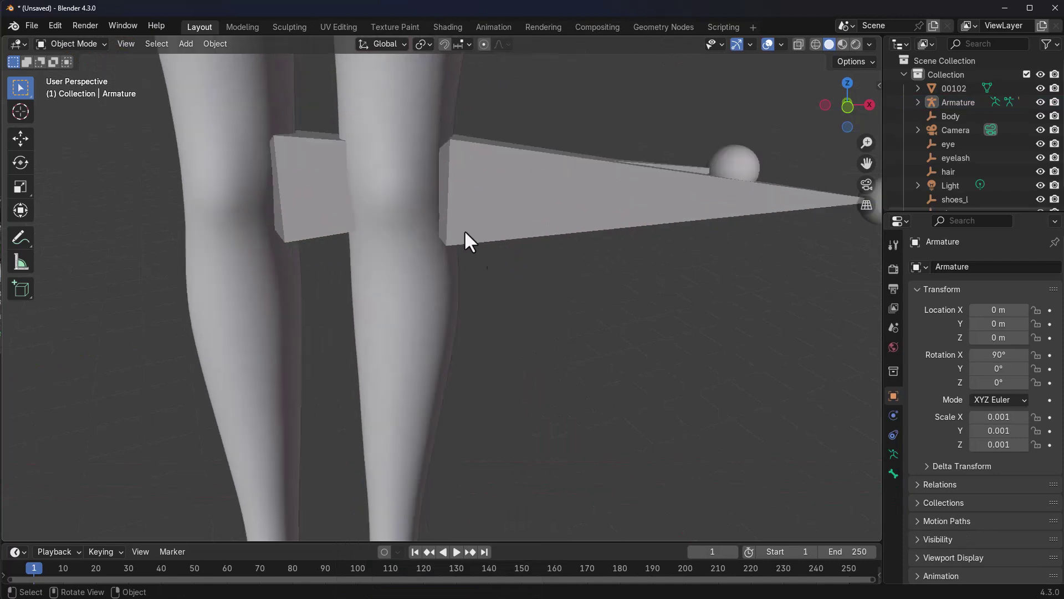
pyautogui.click(517, 207)
pyautogui.scroll(-1, 521, 207)
pyautogui.keyDown('shift'); pyautogui.moveTo(510, 205); pyautogui.dragTo(521, 299, button='middle'); pyautogui.keyUp('shift')
pyautogui.moveTo(543, 263); pyautogui.dragTo(519, 258, button='middle')
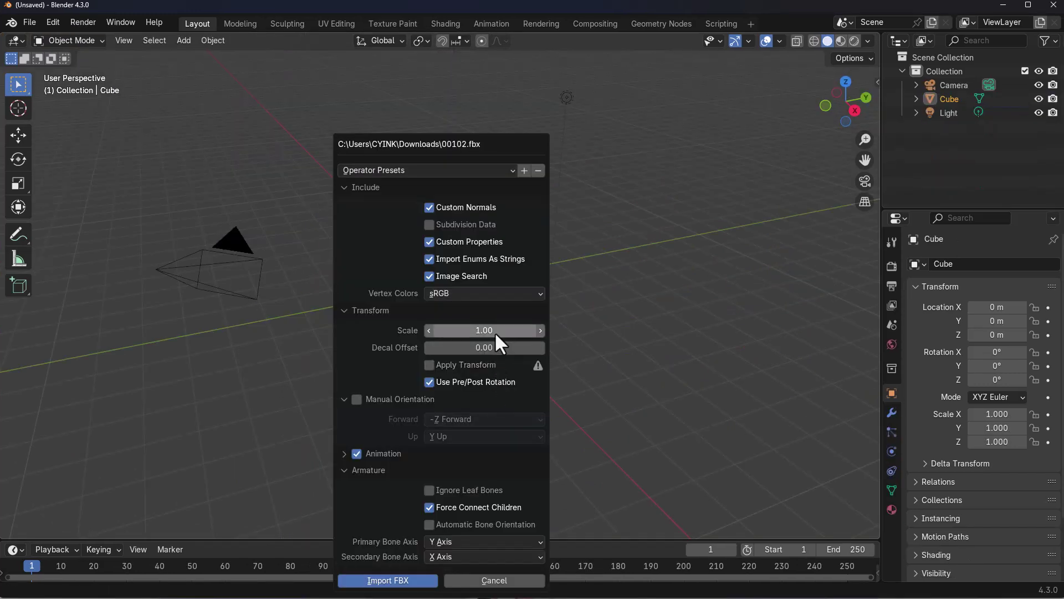
# Step: Set the FBX import scale to 10 and import 00102.fbx
pyautogui.click(496, 333)
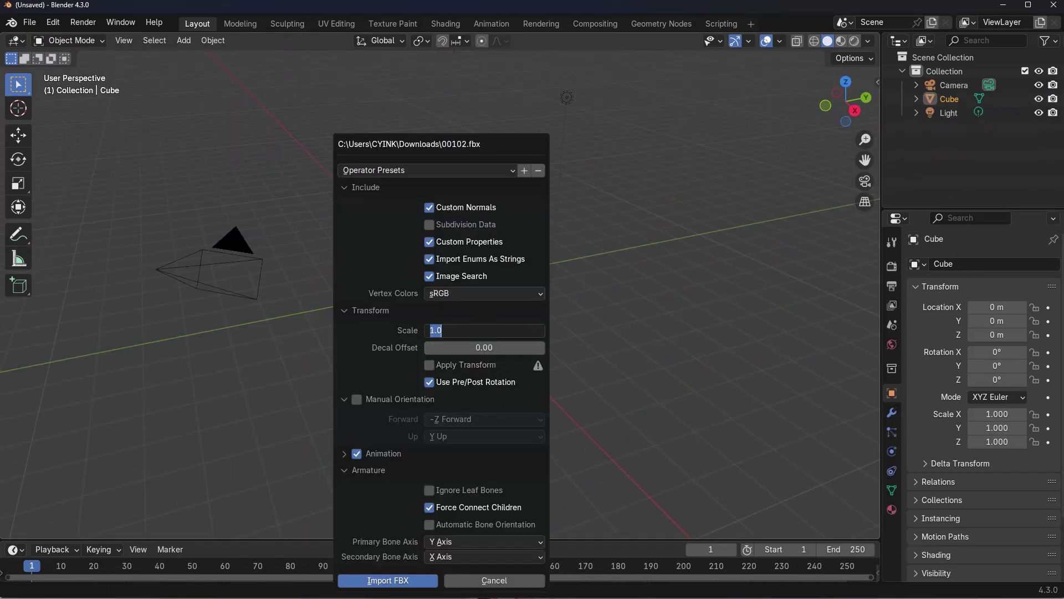
pyautogui.write('10')
pyautogui.press('Return')
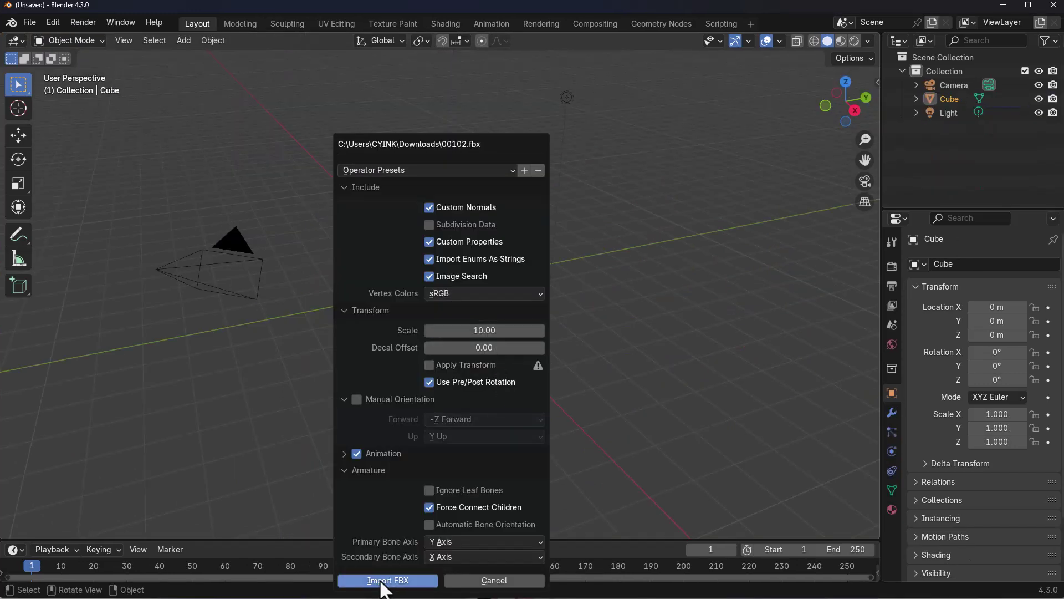
pyautogui.click(383, 581)
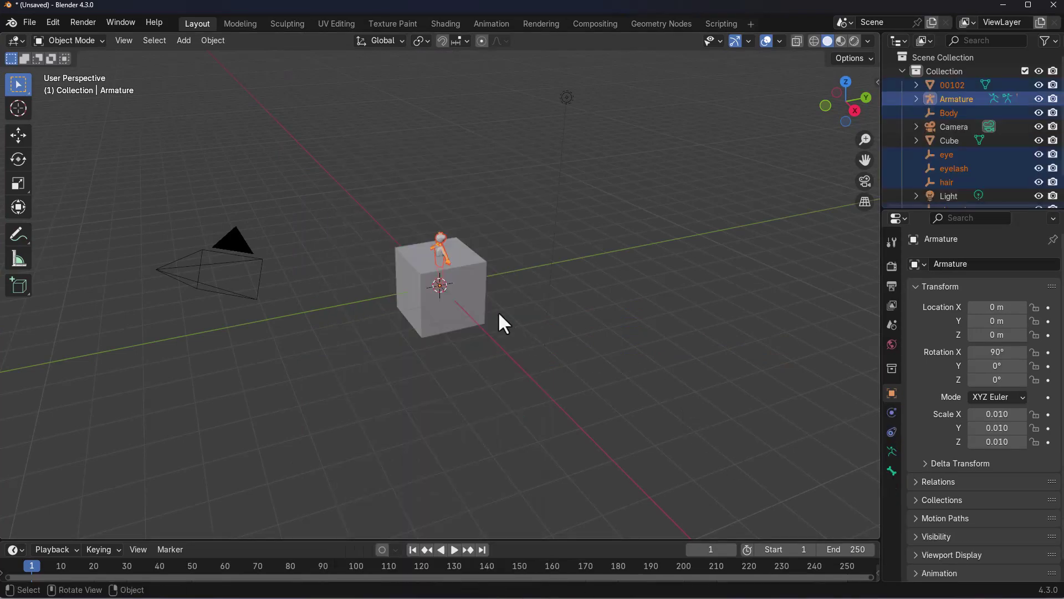
# Step: Delete the default cube that surrounds the imported avatar
pyautogui.scroll(6, 431, 247)
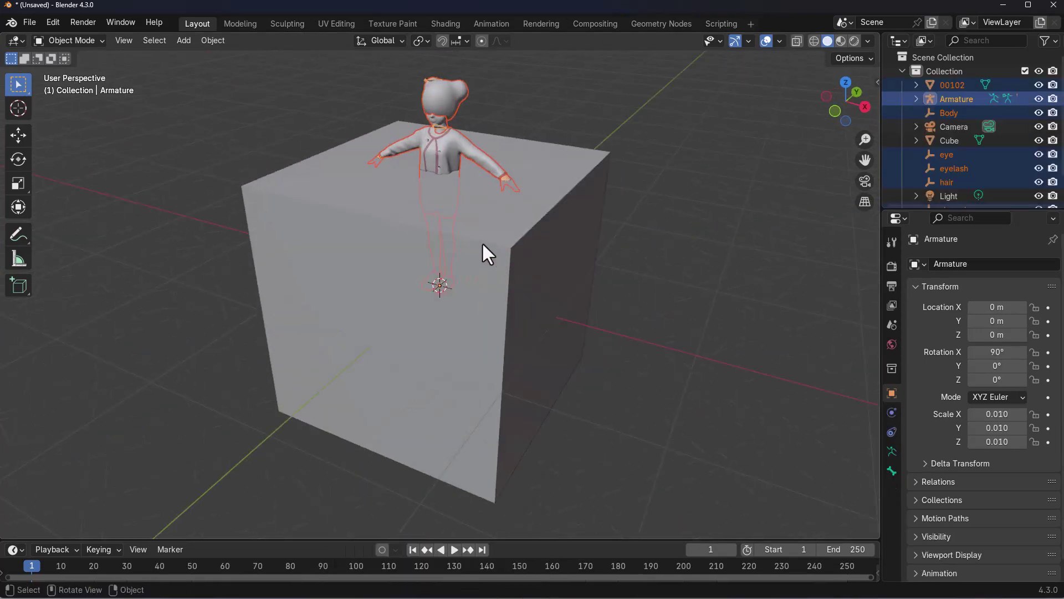
pyautogui.click(484, 249)
pyautogui.press('Delete')
pyautogui.moveTo(481, 242); pyautogui.dragTo(527, 328, button='middle')
pyautogui.scroll(5, 527, 349)
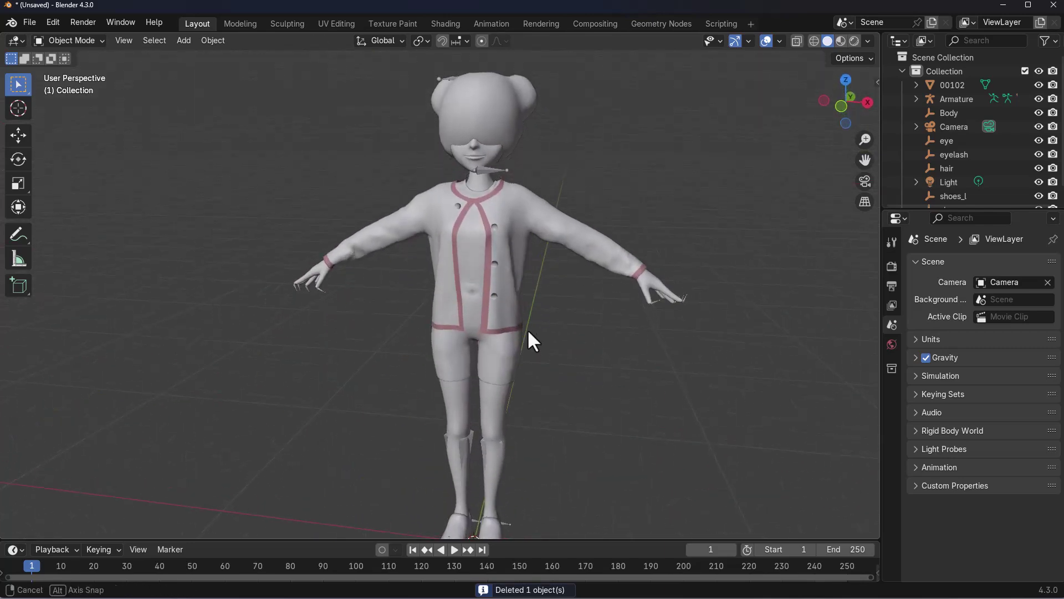
# Step: Examine the avatar's garment and hair meshes by selecting each one and viewing it up close
pyautogui.click(481, 211)
pyautogui.keyDown('shift'); pyautogui.moveTo(476, 160); pyautogui.dragTo(463, 284, button='middle'); pyautogui.keyUp('shift')
pyautogui.scroll(4, 463, 286)
pyautogui.moveTo(517, 338); pyautogui.dragTo(508, 318, button='middle')
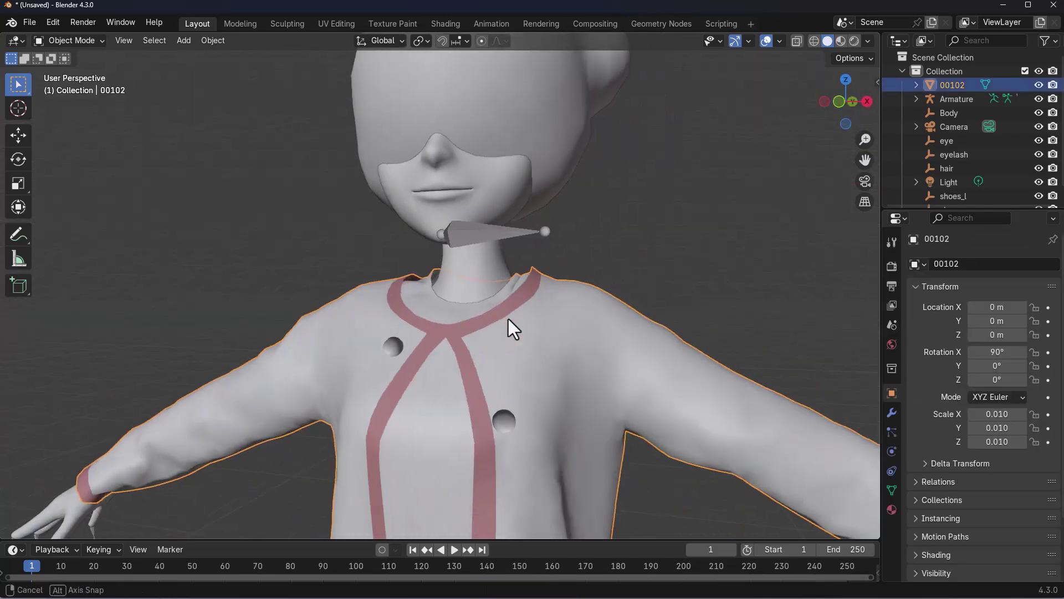
pyautogui.click(567, 129)
pyautogui.keyDown('shift'); pyautogui.moveTo(591, 255); pyautogui.dragTo(576, 379, button='middle'); pyautogui.keyUp('shift')
pyautogui.scroll(-6, 594, 281)
pyautogui.keyDown('shift'); pyautogui.moveTo(620, 344); pyautogui.dragTo(606, 267, button='middle'); pyautogui.keyUp('shift')
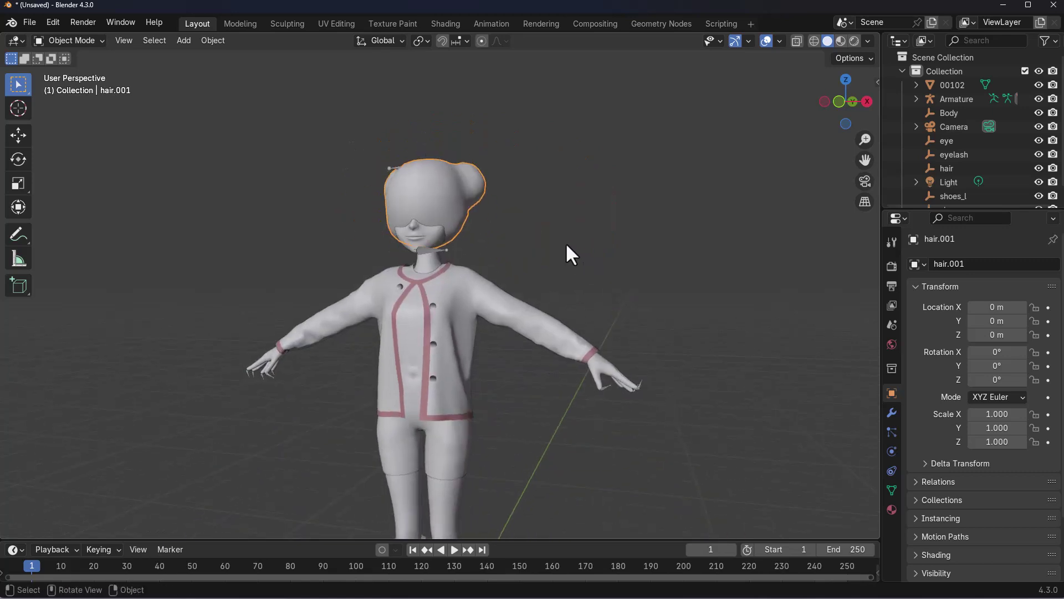
# Step: Switch the viewport to rendered shading and inspect the avatar's textures from several sides
pyautogui.click(852, 41)
pyautogui.moveTo(690, 270); pyautogui.dragTo(455, 307, button='middle')
pyautogui.scroll(2, 480, 297)
pyautogui.scroll(5, 480, 297)
pyautogui.scroll(-2, 481, 299)
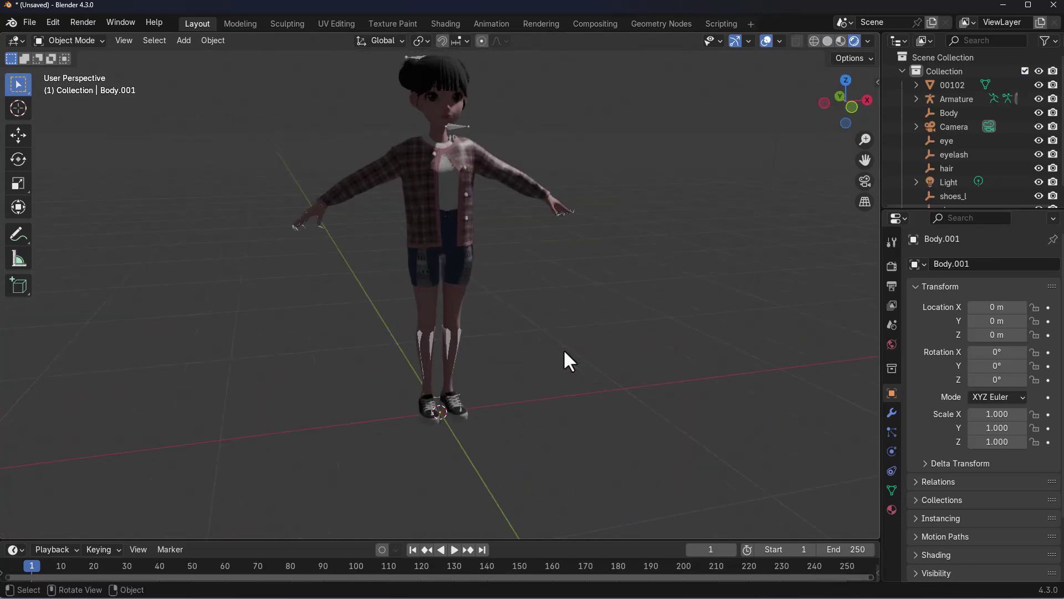
pyautogui.scroll(-7, 562, 348)
pyautogui.moveTo(561, 349); pyautogui.dragTo(337, 322, button='middle')
pyautogui.scroll(4, 454, 387)
pyautogui.scroll(3, 453, 387)
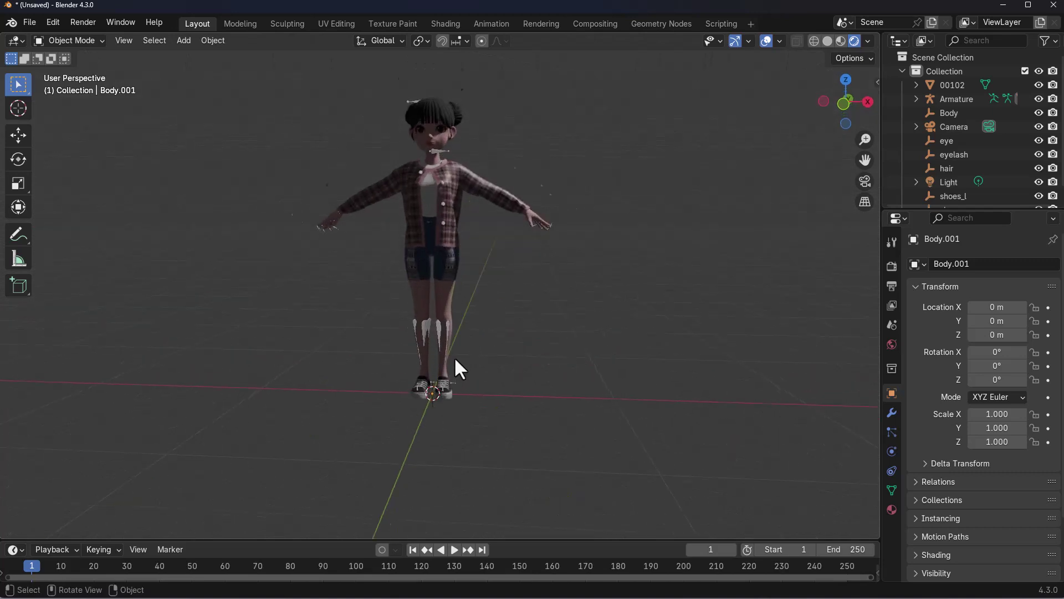
# Step: Select the avatar's armature and switch it to Pose Mode
pyautogui.click(434, 378)
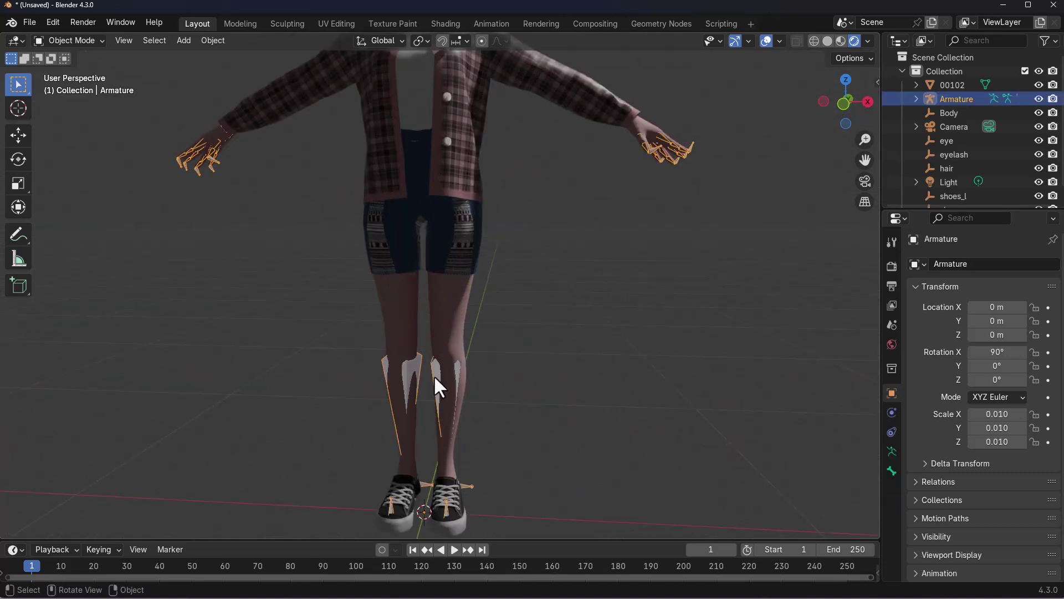
pyautogui.click(47, 38)
pyautogui.click(72, 88)
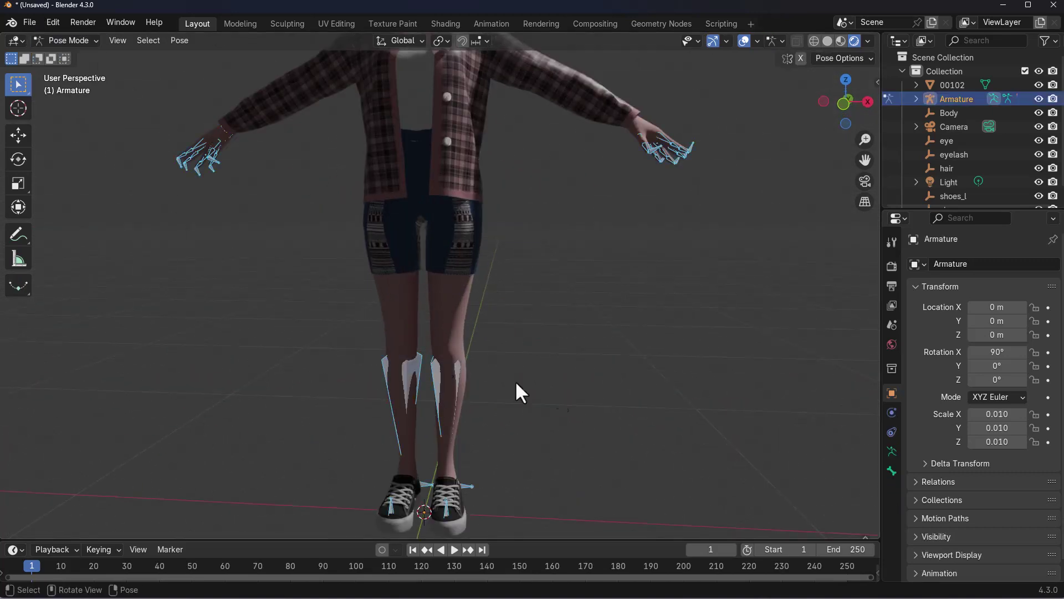
# Step: Try rotating the left shin bone with the Rotate tool to test how the leg follows the rig
pyautogui.scroll(-4, 440, 362)
pyautogui.click(470, 352)
pyautogui.click(433, 338)
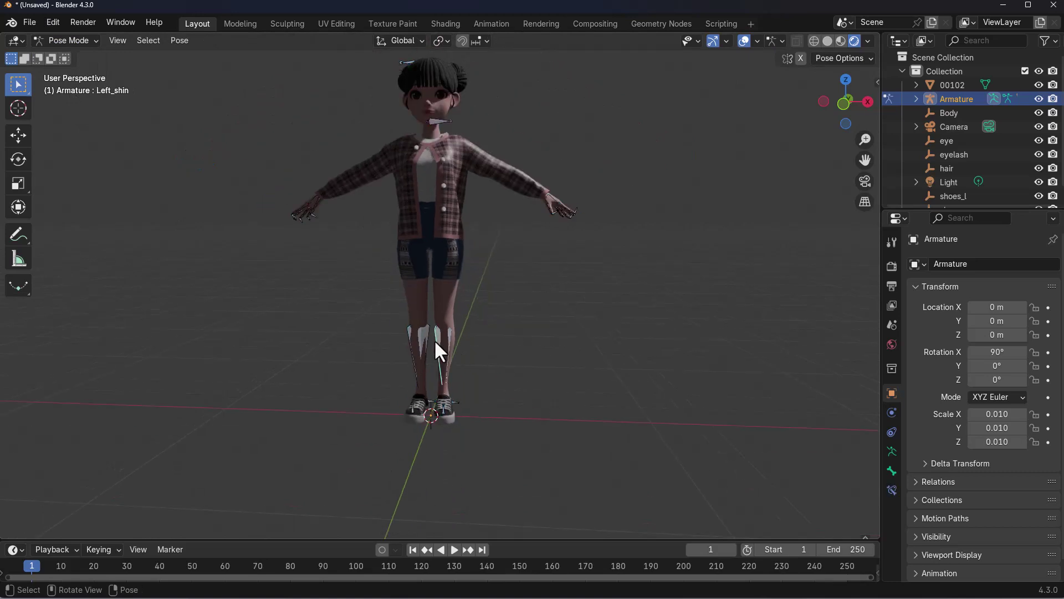
pyautogui.click(19, 159)
pyautogui.moveTo(526, 422); pyautogui.dragTo(610, 478, button='middle')
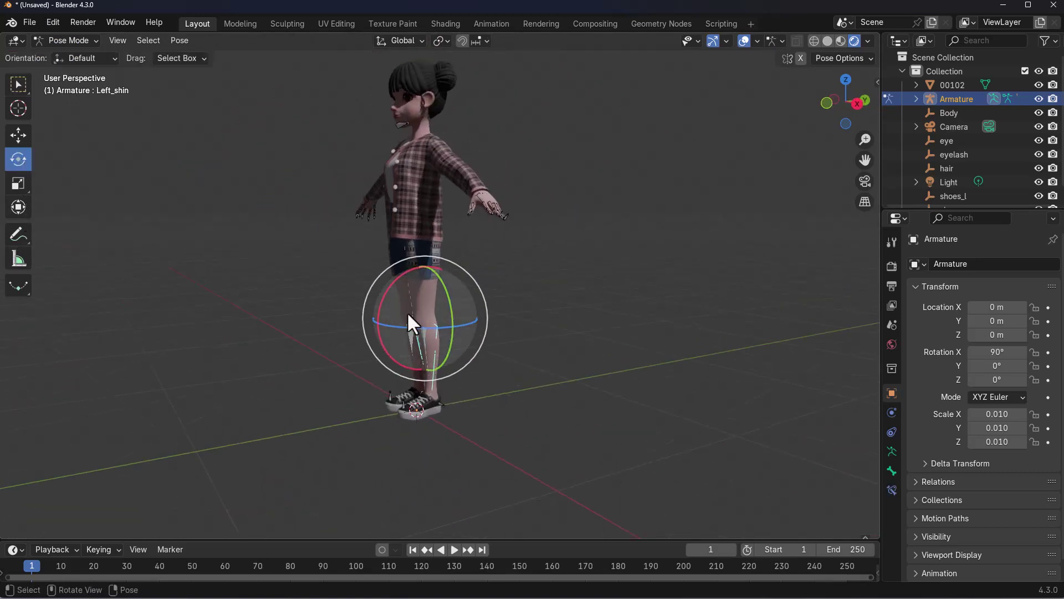
pyautogui.moveTo(385, 311); pyautogui.dragTo(368, 340)
pyautogui.moveTo(368, 339); pyautogui.dragTo(630, 339, button='middle')
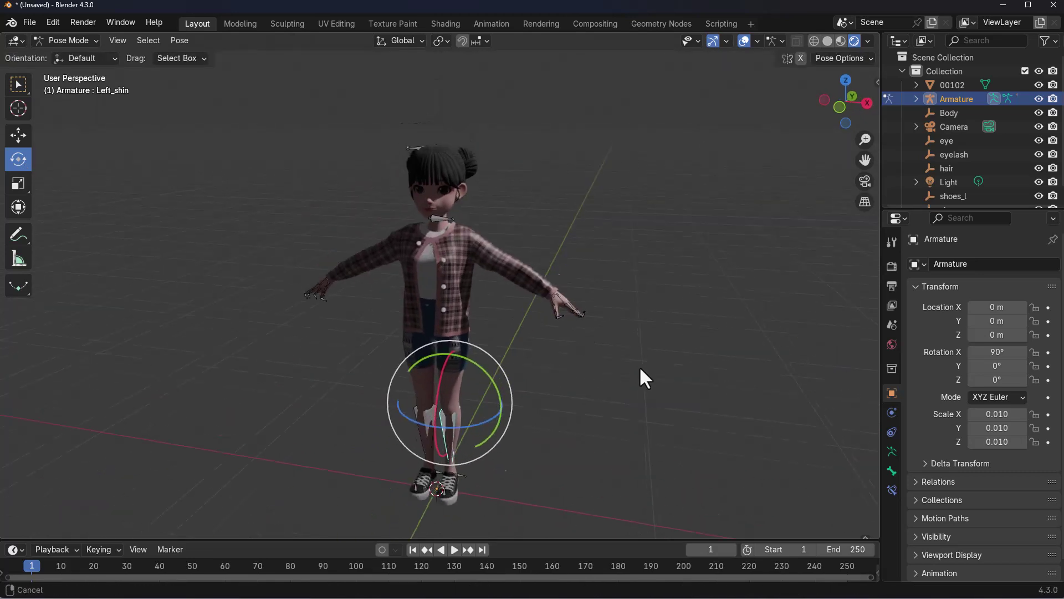
# Step: Return the armature to Object Mode and clear the selection
pyautogui.scroll(5, 513, 294)
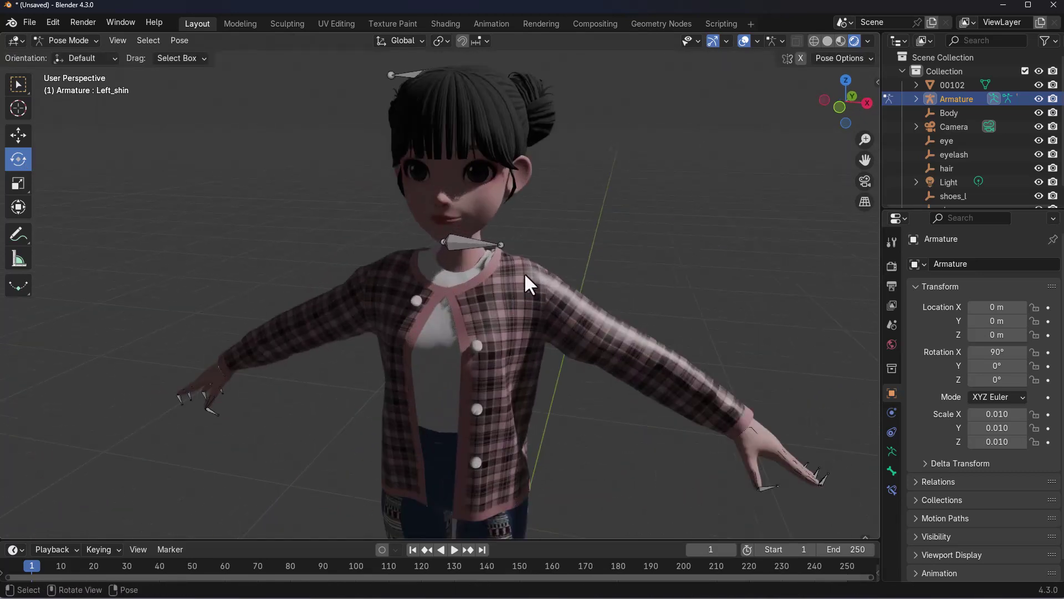
pyautogui.moveTo(517, 250); pyautogui.dragTo(510, 262)
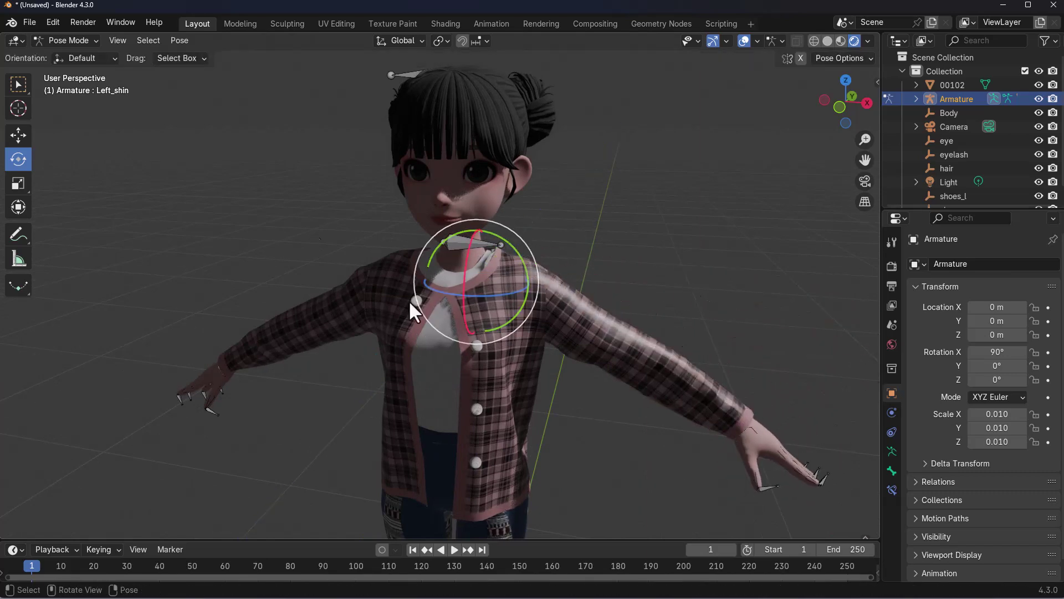
pyautogui.click(66, 41)
pyautogui.click(78, 58)
pyautogui.click(258, 334)
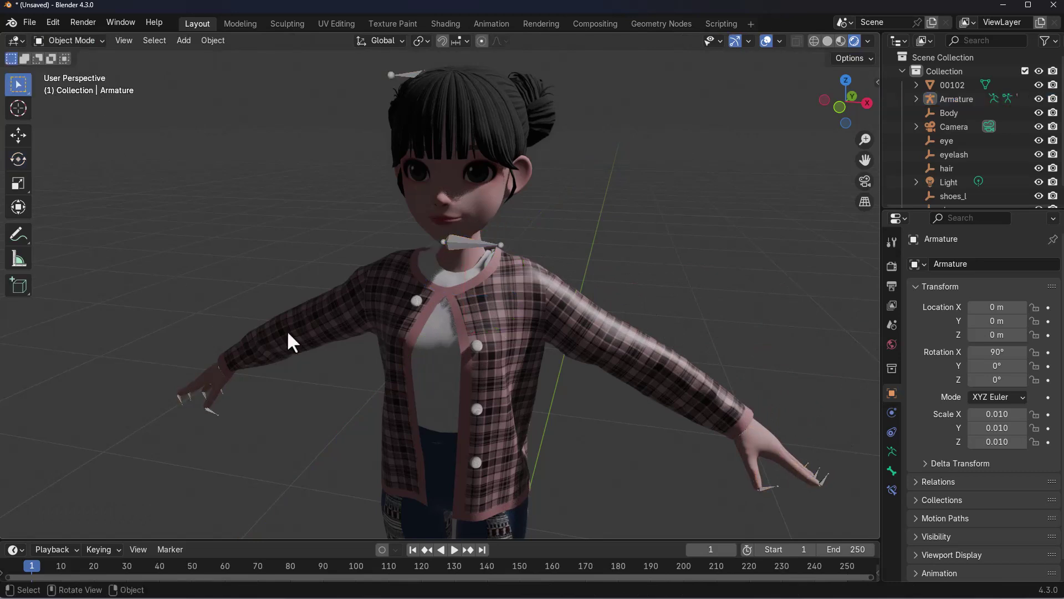
# Step: Select the avatar's body, add garment mesh 00102 as the active object, and enter Weight Paint mode
pyautogui.scroll(-3, 491, 318)
pyautogui.scroll(5, 587, 326)
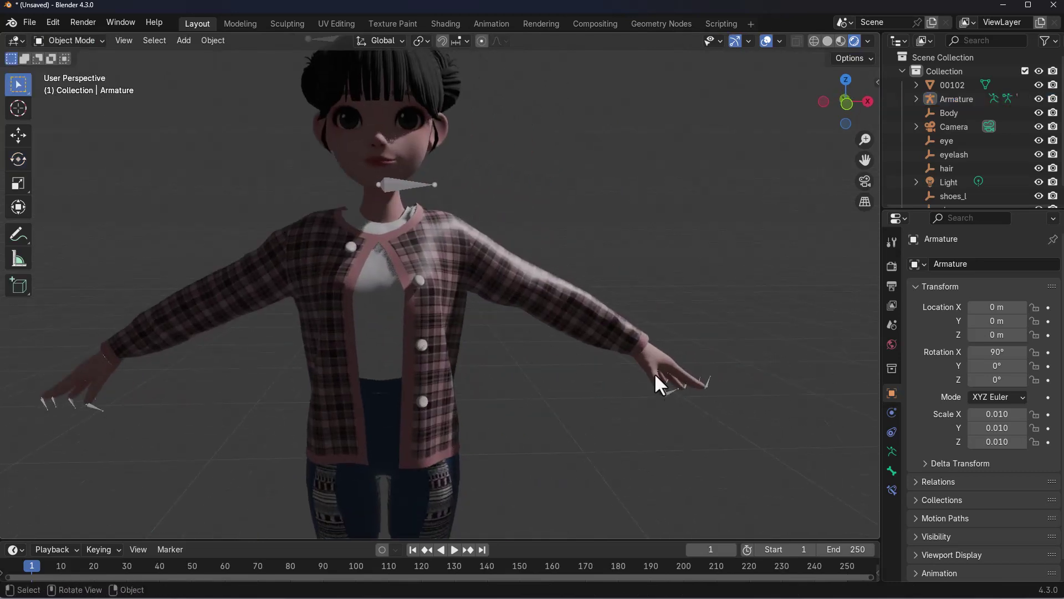
pyautogui.click(640, 341)
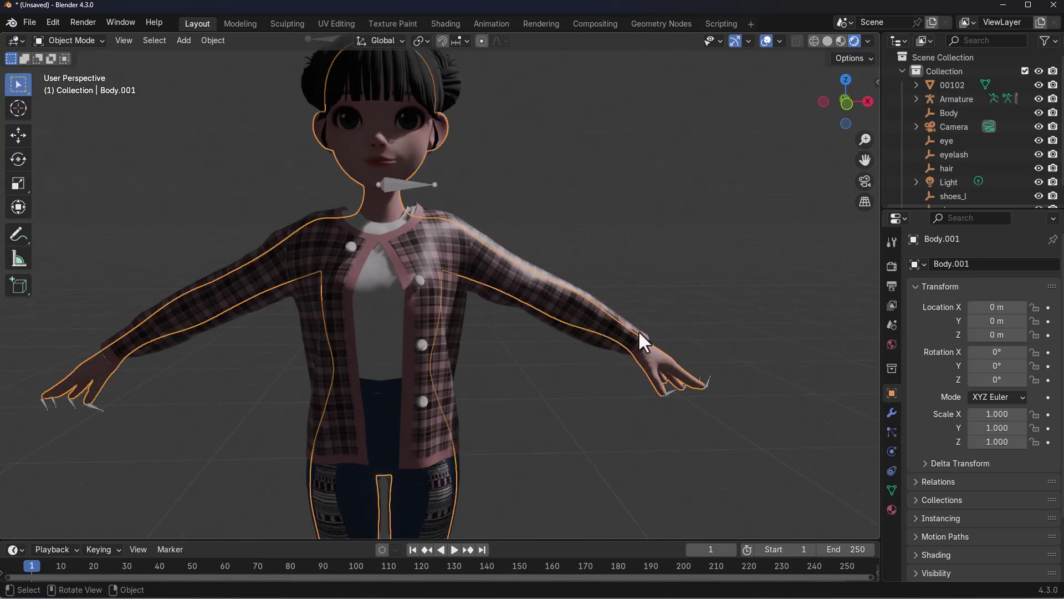
pyautogui.click(461, 315)
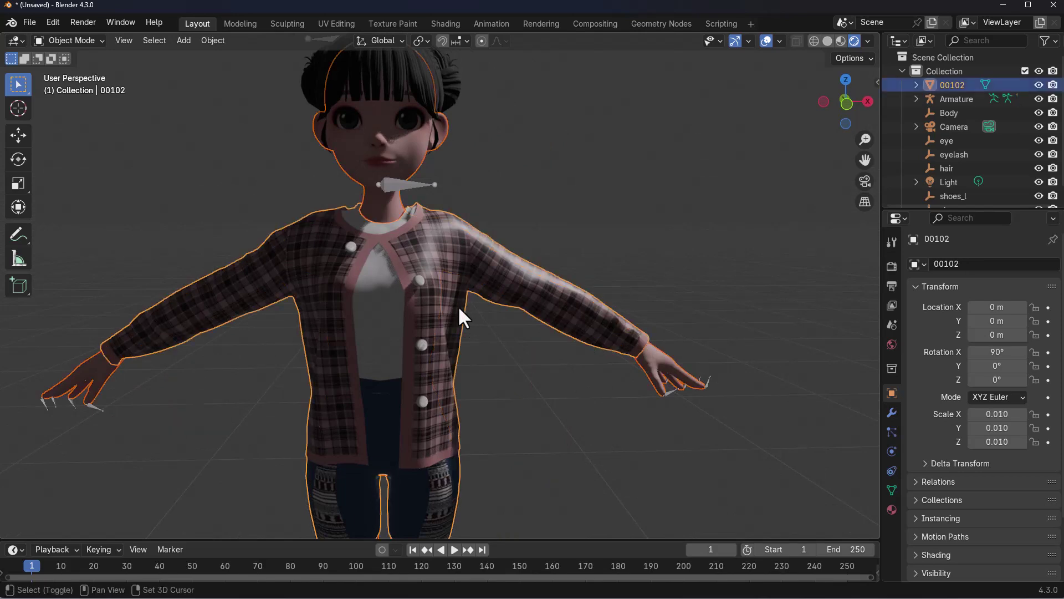
pyautogui.click(69, 40)
pyautogui.click(69, 40)
pyautogui.click(69, 40)
pyautogui.click(66, 115)
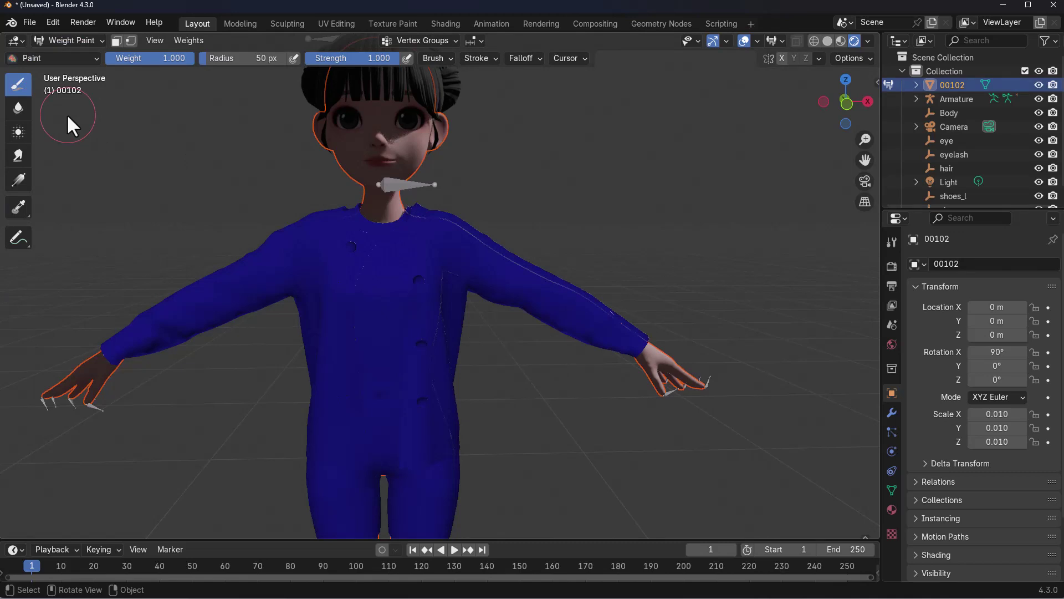
# Step: Transfer the body's weights to the garment using Nearest Face Interpolated mapping, By Name source layers and All Layers destination, and return to Object Mode
pyautogui.click(188, 40)
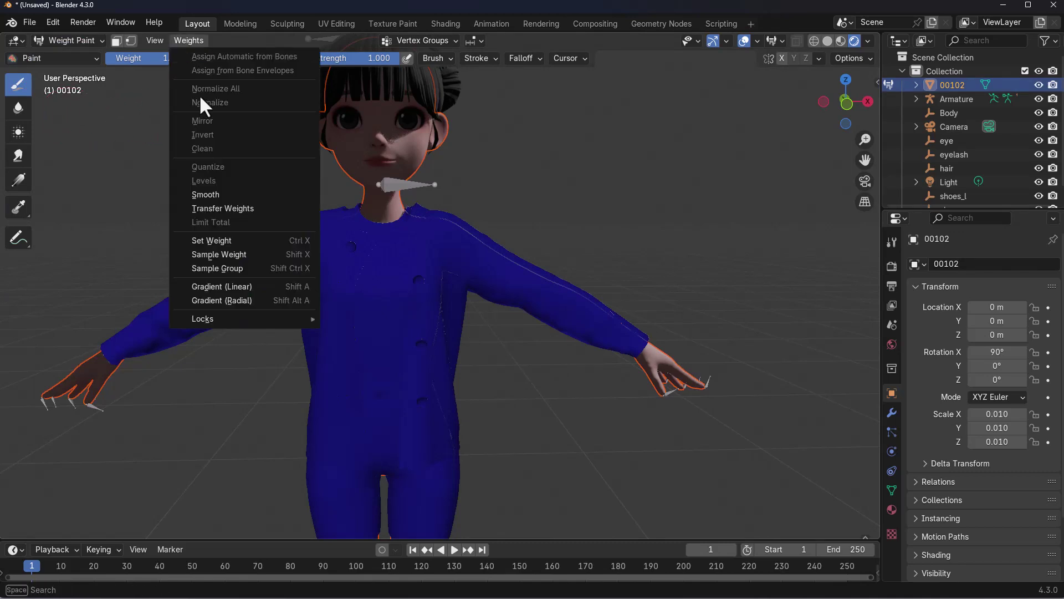
pyautogui.click(218, 209)
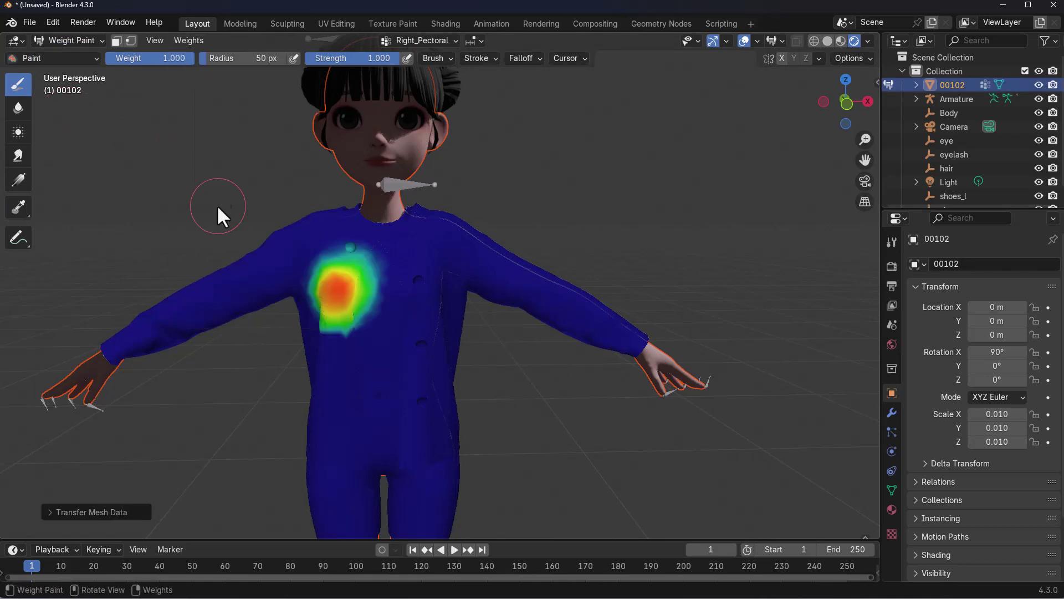
pyautogui.click(71, 513)
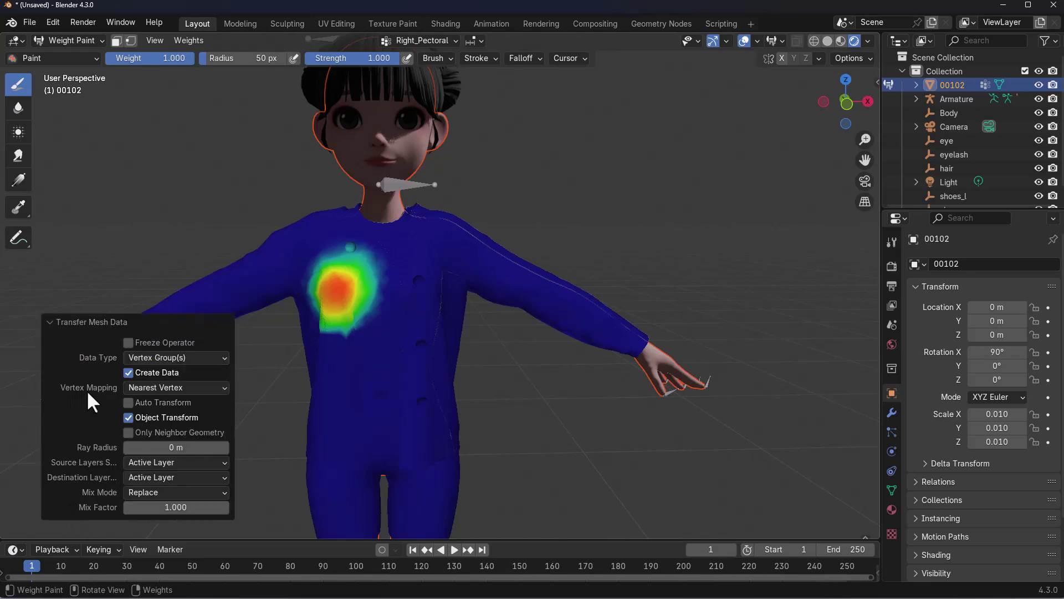
pyautogui.click(165, 387)
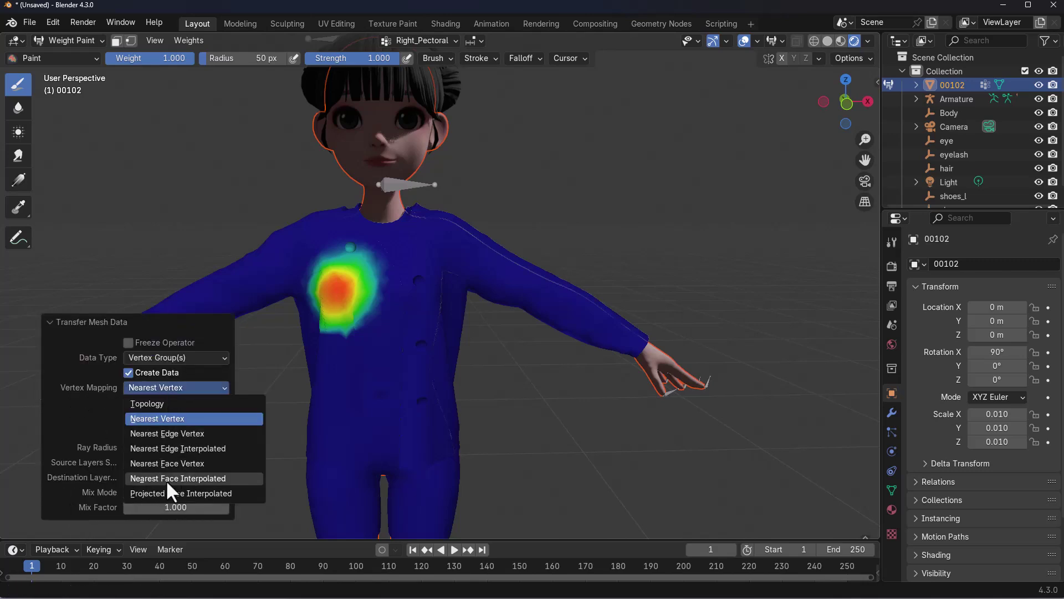
pyautogui.click(192, 478)
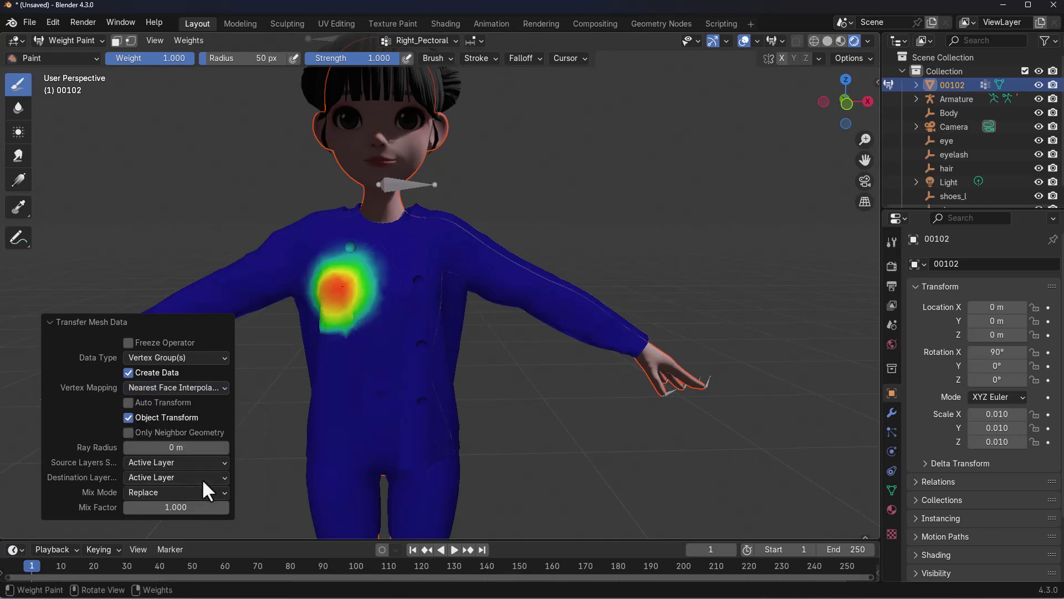
pyautogui.click(137, 467)
pyautogui.click(142, 493)
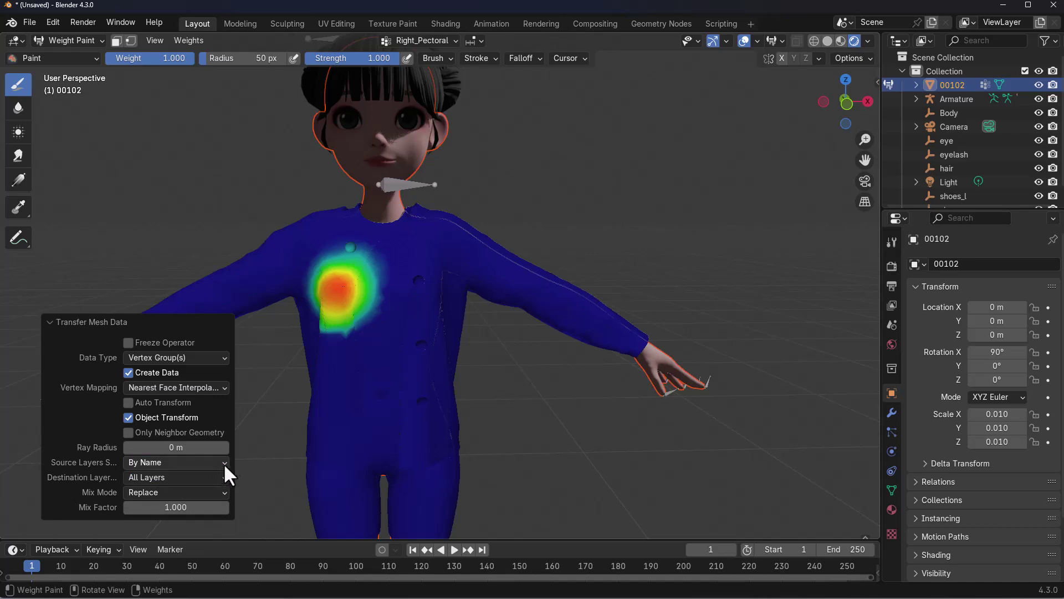
pyautogui.click(72, 41)
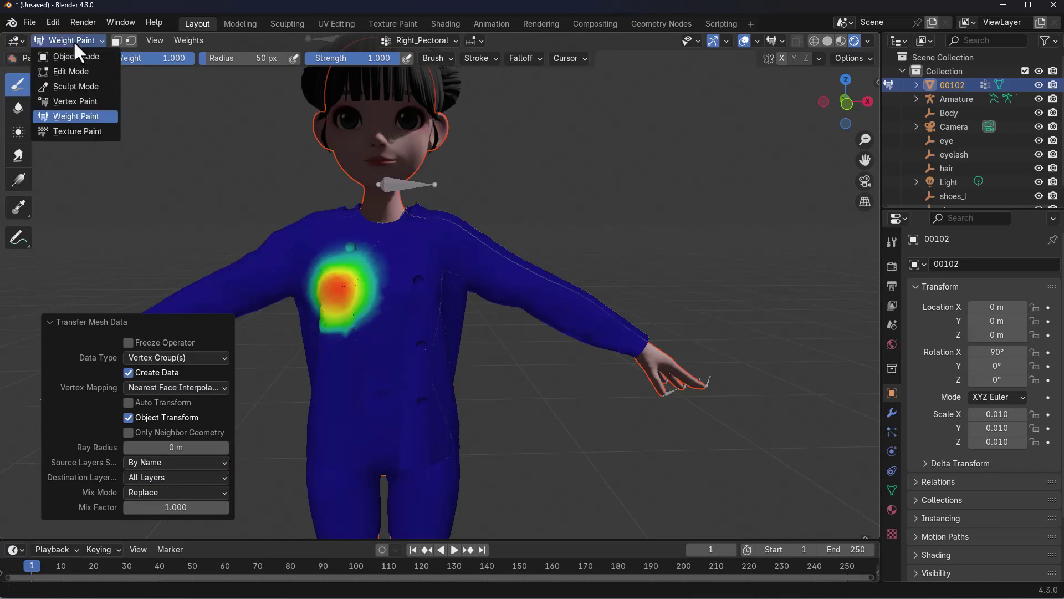
pyautogui.click(71, 54)
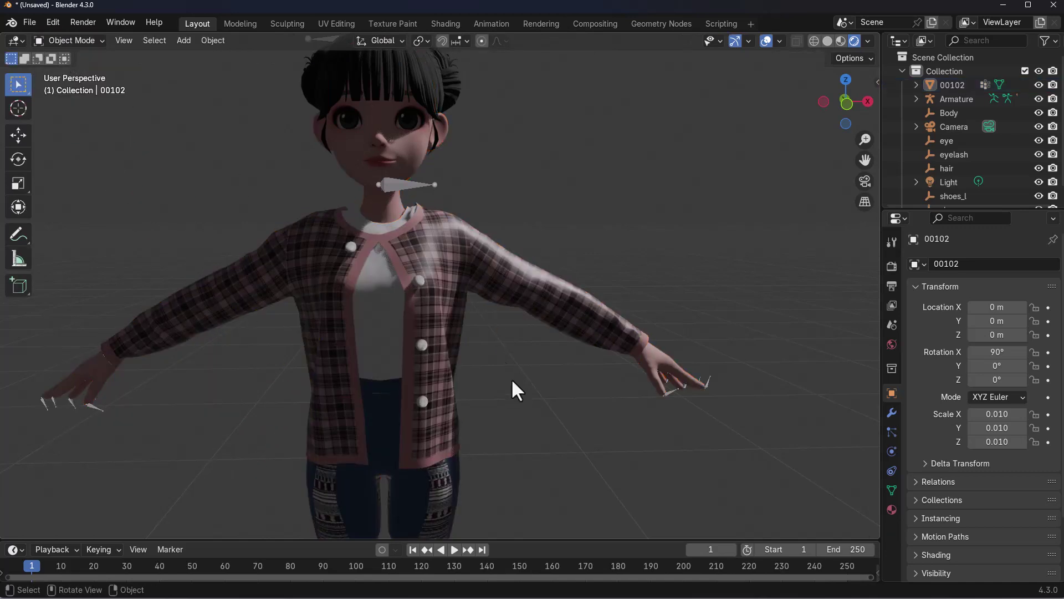
# Step: Add an Armature modifier to garment mesh 00102 and set Armature as its target object
pyautogui.click(440, 257)
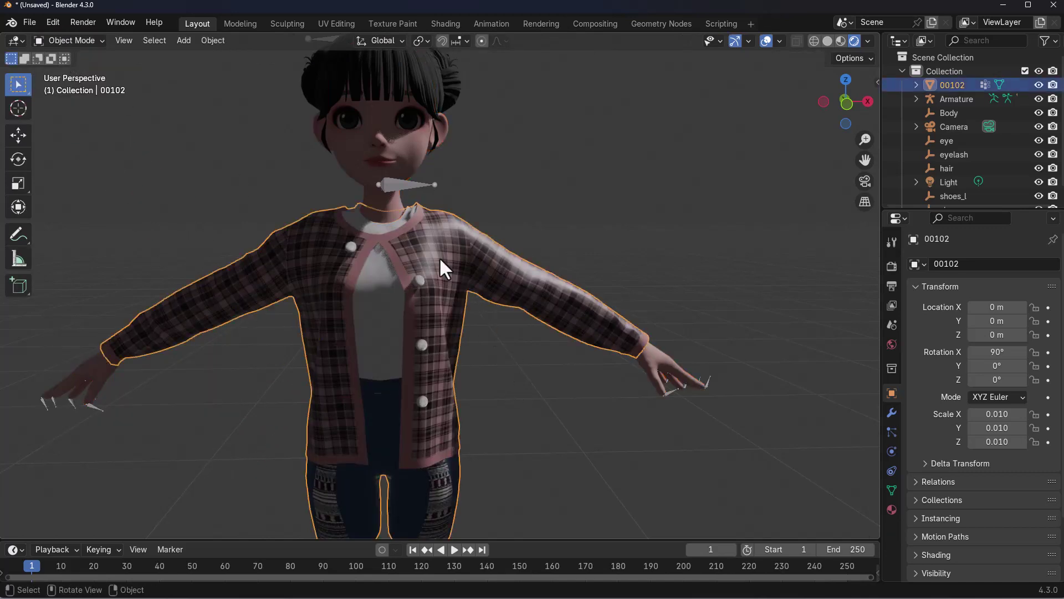
pyautogui.click(892, 411)
pyautogui.click(969, 264)
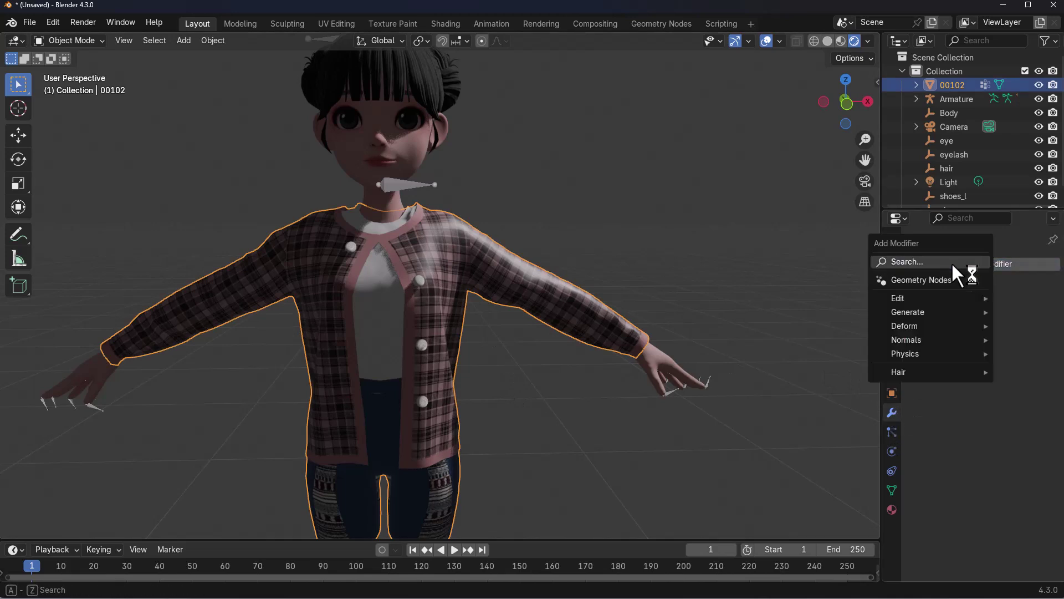
pyautogui.click(953, 261)
pyautogui.write('ama')
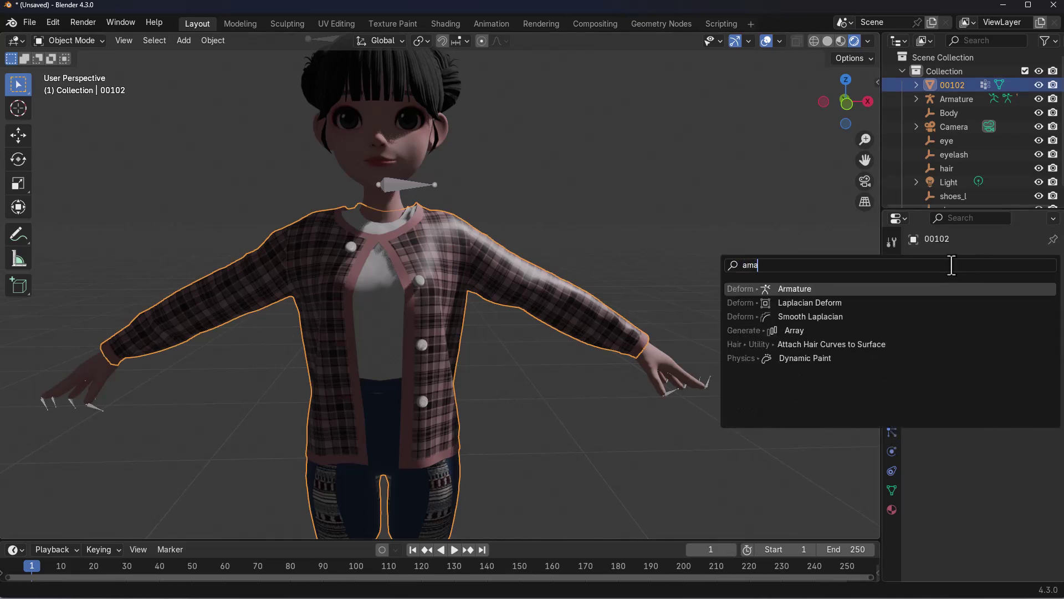
pyautogui.press('Return')
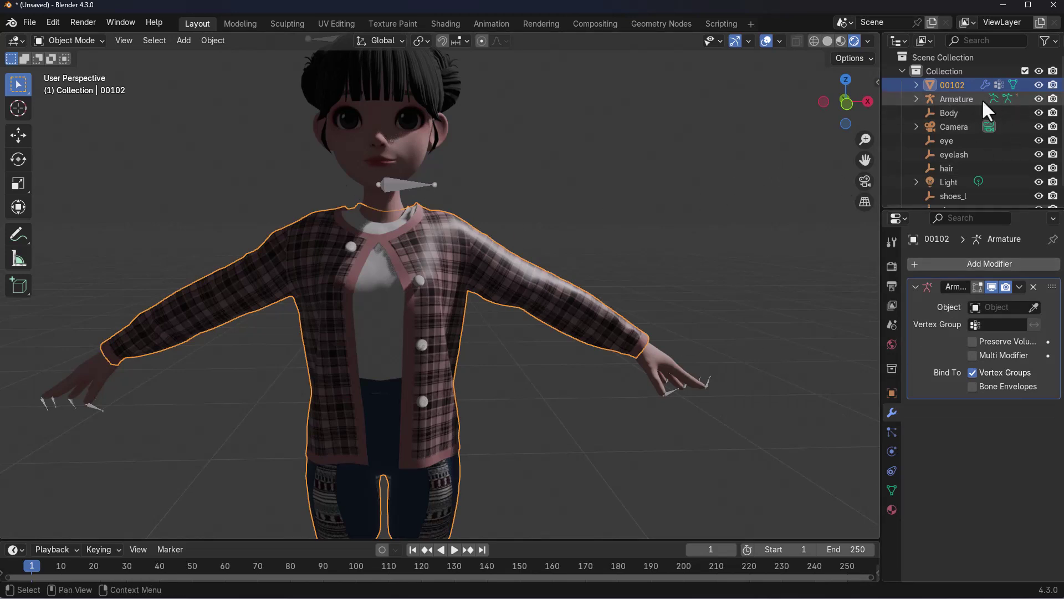
pyautogui.click(1003, 307)
pyautogui.write('Armatur')
pyautogui.click(876, 328)
# Step: Select the avatar's armature and switch it to Pose Mode
pyautogui.scroll(-2, 665, 372)
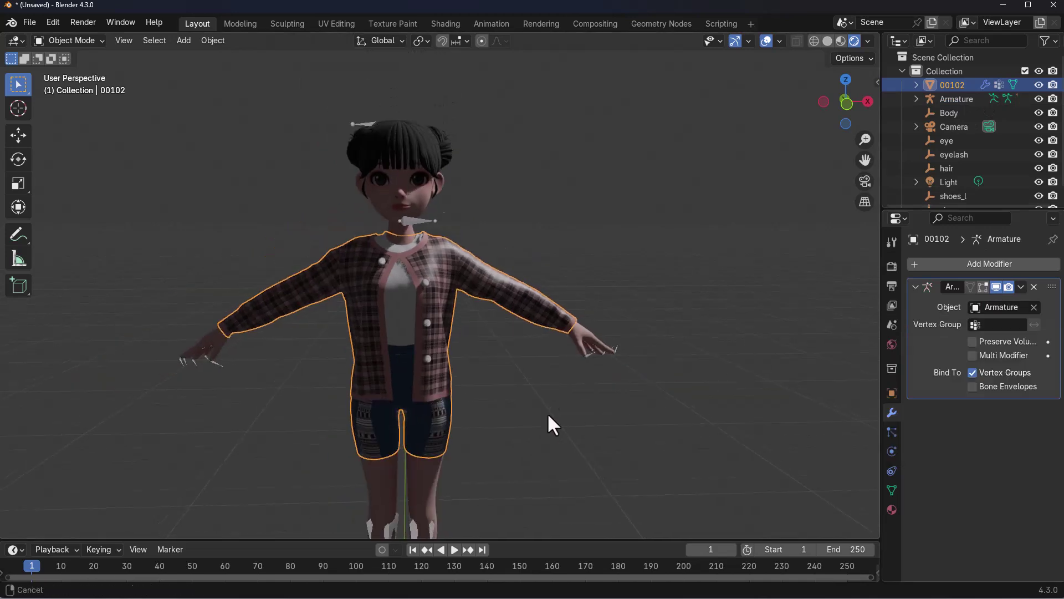
pyautogui.keyDown('shift'); pyautogui.moveTo(551, 437); pyautogui.dragTo(552, 369, button='middle'); pyautogui.keyUp('shift')
pyautogui.click(408, 461)
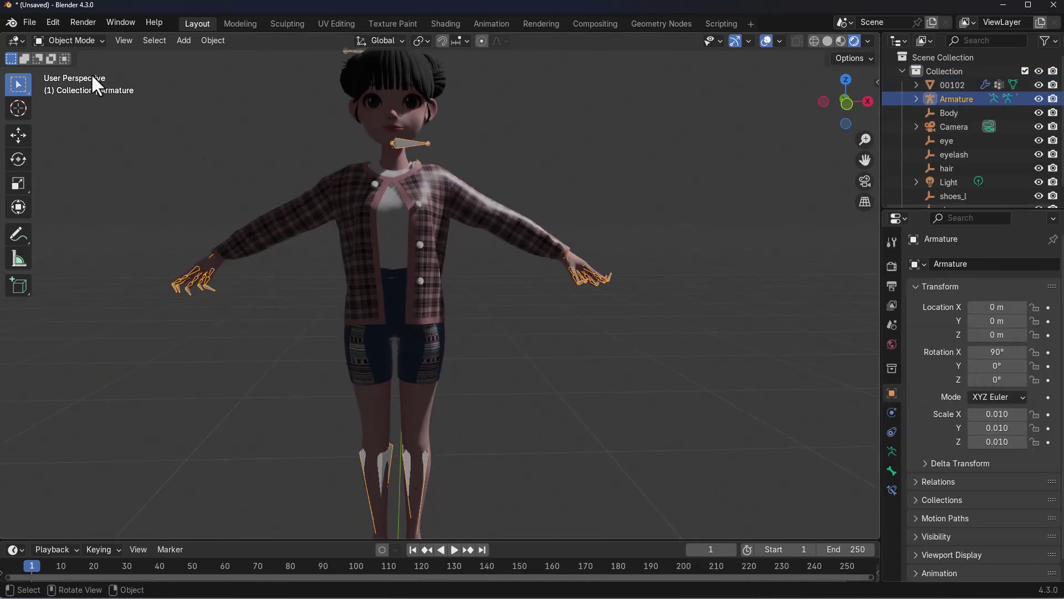
pyautogui.click(71, 42)
pyautogui.click(73, 84)
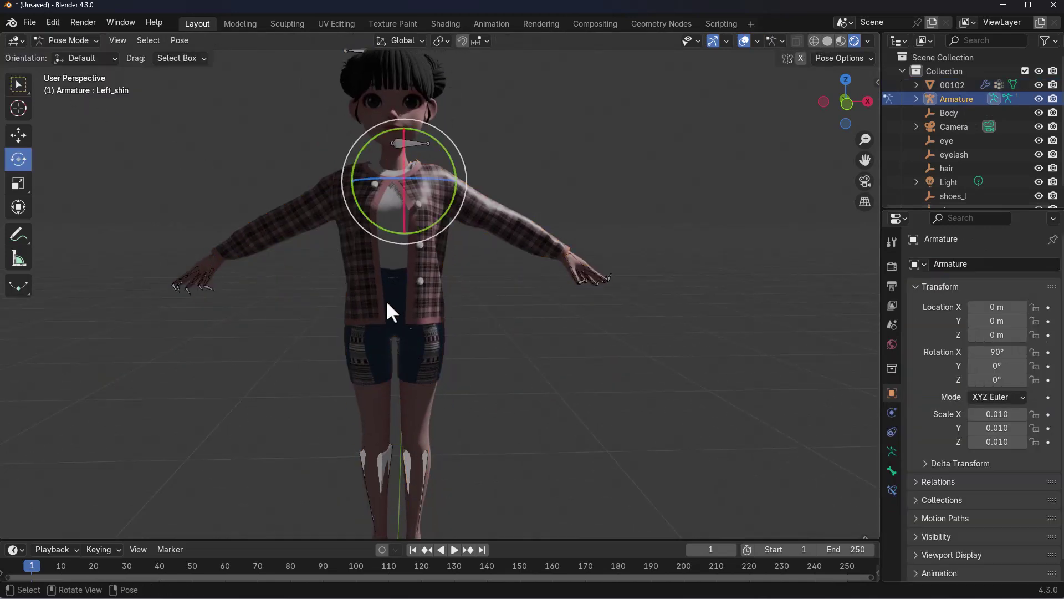
# Step: Try rotating the armature's bones with the Rotate tool to test how the garment follows the rig
pyautogui.click(421, 368)
pyautogui.moveTo(470, 310); pyautogui.dragTo(488, 283)
pyautogui.click(413, 247)
pyautogui.moveTo(431, 263)
pyautogui.mouseDown()
pyautogui.moveTo(400, 244)
pyautogui.moveTo(437, 268)
pyautogui.mouseUp()
pyautogui.scroll(-2, 532, 410)
pyautogui.moveTo(558, 420)
pyautogui.mouseDown(button='middle')
pyautogui.moveTo(618, 457)
pyautogui.moveTo(463, 345)
pyautogui.moveTo(503, 349)
pyautogui.moveTo(554, 405)
pyautogui.mouseUp(button='middle')
pyautogui.scroll(2, 471, 345)
pyautogui.moveTo(543, 382); pyautogui.dragTo(569, 377, button='middle')
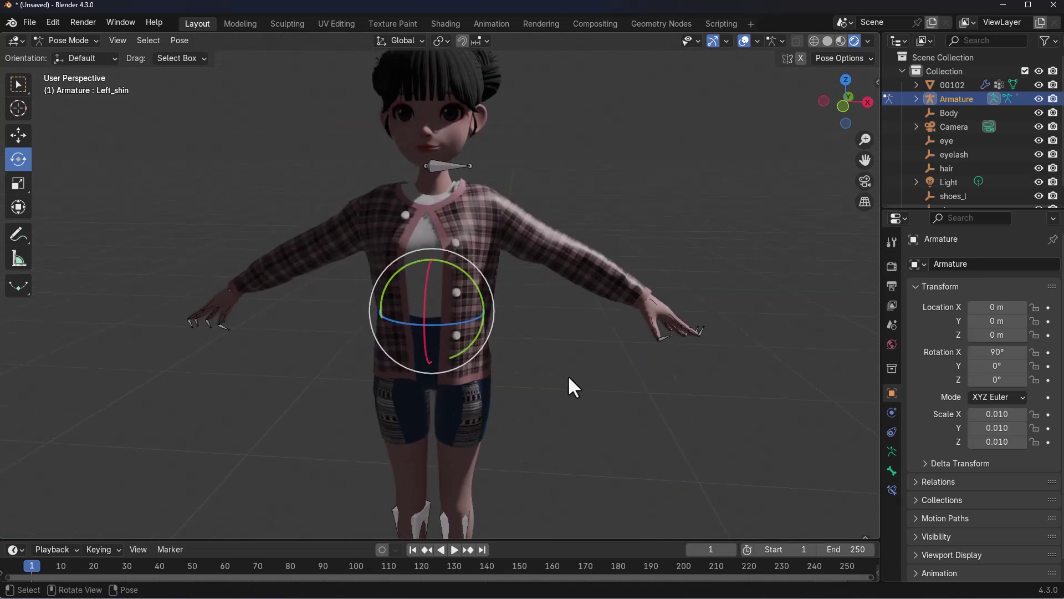
pyautogui.moveTo(569, 382); pyautogui.dragTo(542, 333, button='middle')
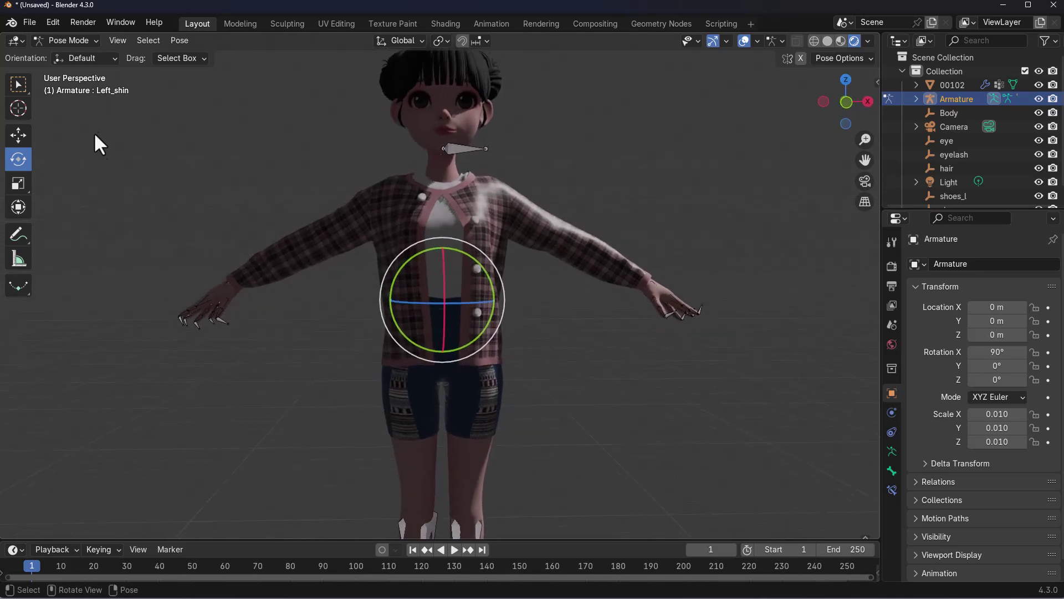
# Step: Return the armature to Object Mode and deselect everything
pyautogui.click(78, 40)
pyautogui.click(82, 54)
pyautogui.click(237, 360)
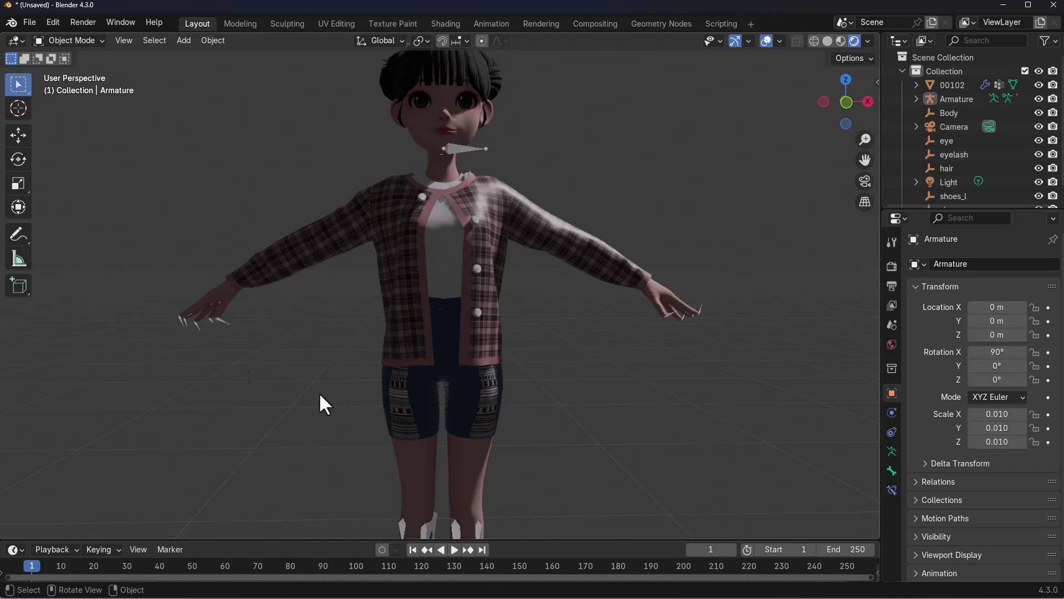
# Step: Turn on the Wireframe overlay and inspect the mesh topology of garment 00102
pyautogui.keyDown('shift'); pyautogui.moveTo(389, 373); pyautogui.dragTo(340, 460, button='middle'); pyautogui.keyUp('shift')
pyautogui.click(445, 282)
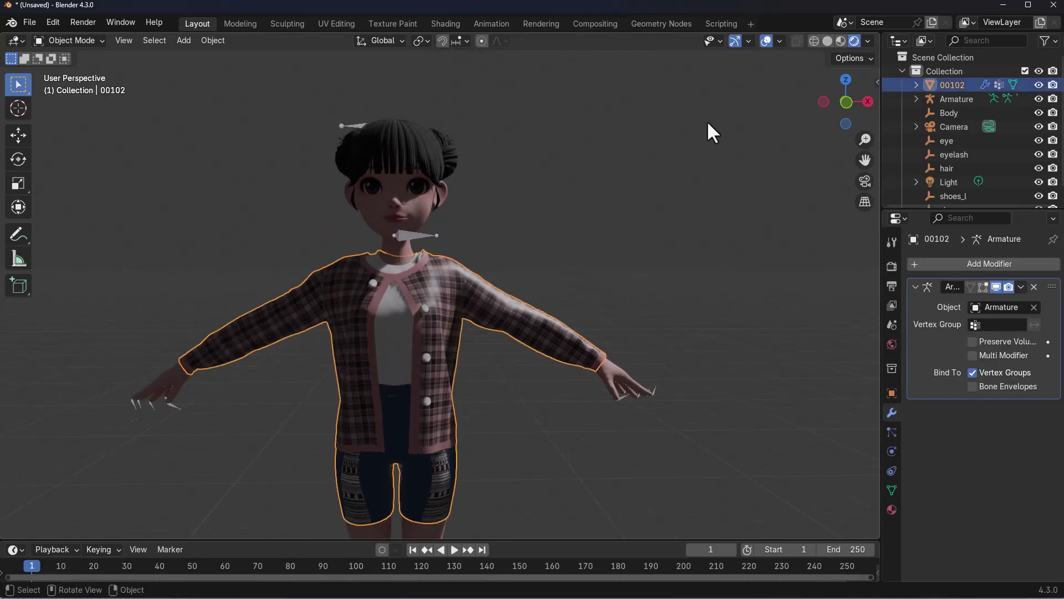
pyautogui.click(778, 40)
pyautogui.click(696, 274)
pyautogui.click(638, 273)
pyautogui.scroll(7, 439, 273)
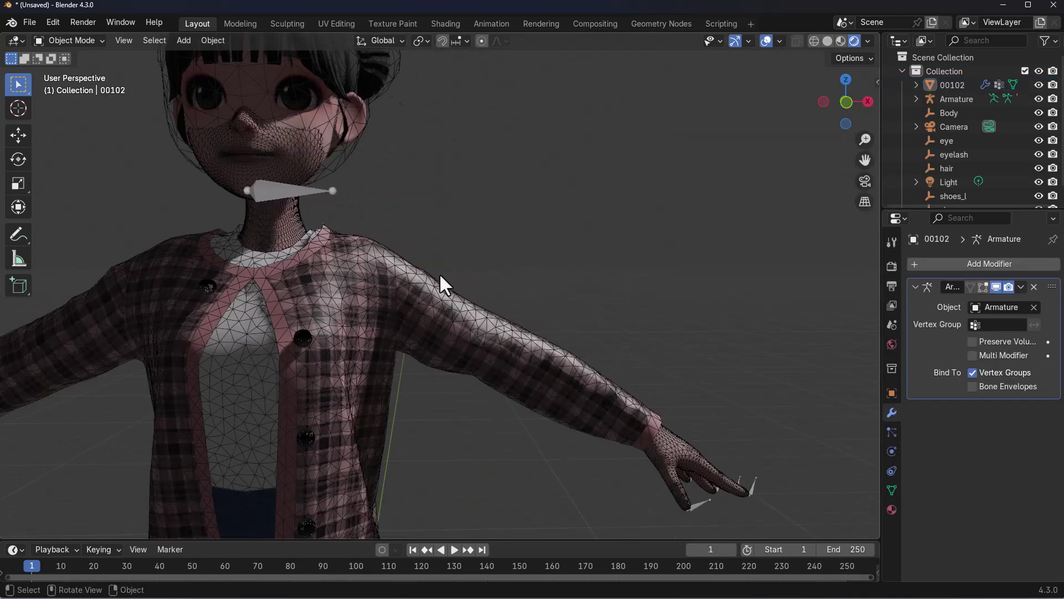
pyautogui.scroll(-4, 663, 304)
pyautogui.moveTo(424, 315); pyautogui.dragTo(464, 340, button='middle')
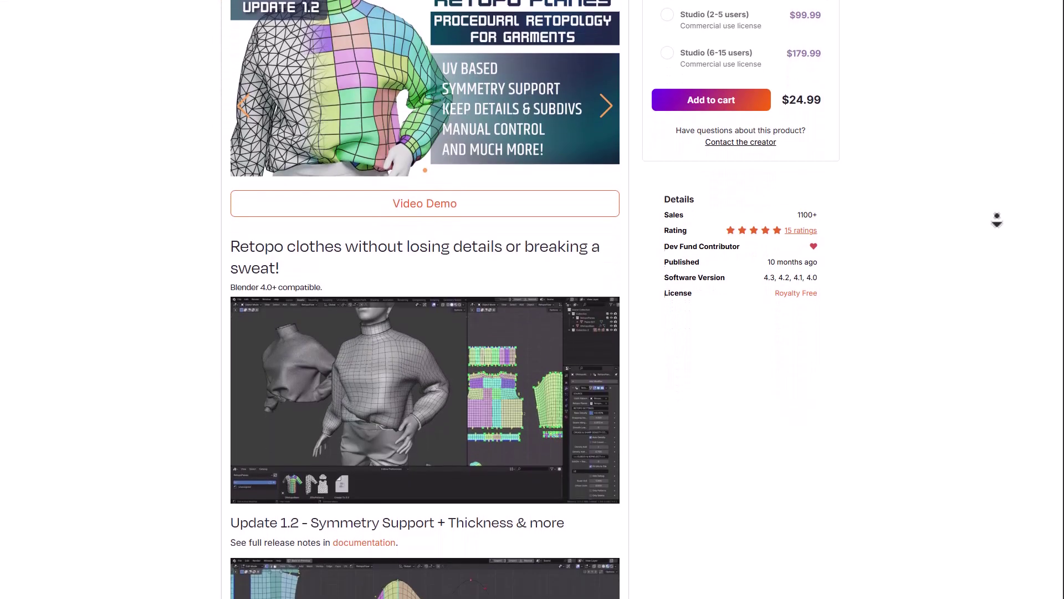
# Step: Read through the feature sections of the Retopo Planes add-on's product page in the browser
pyautogui.middleClick(997, 219)
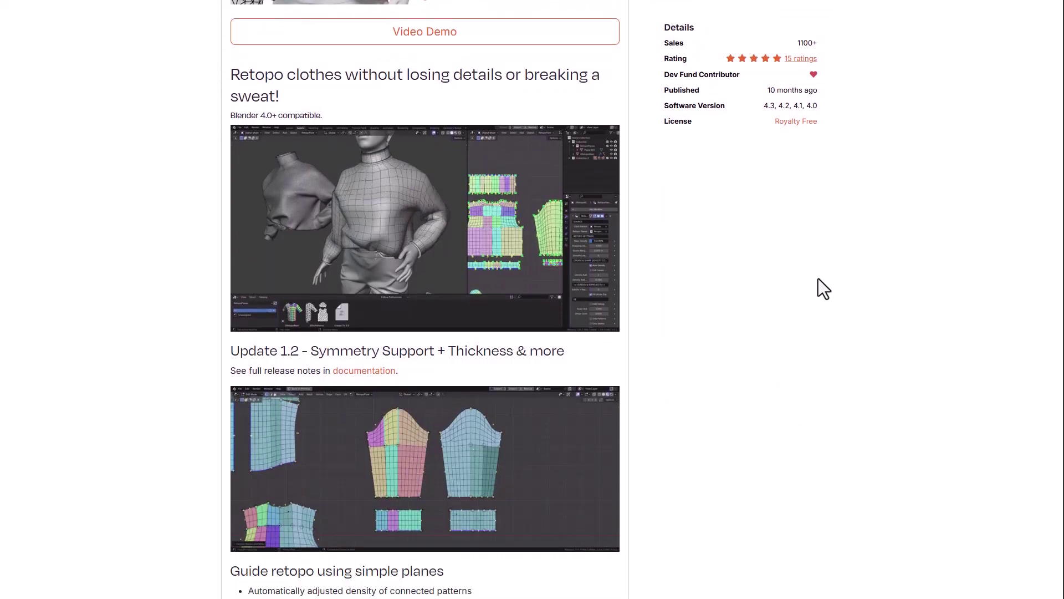
pyautogui.scroll(-10, 685, 290)
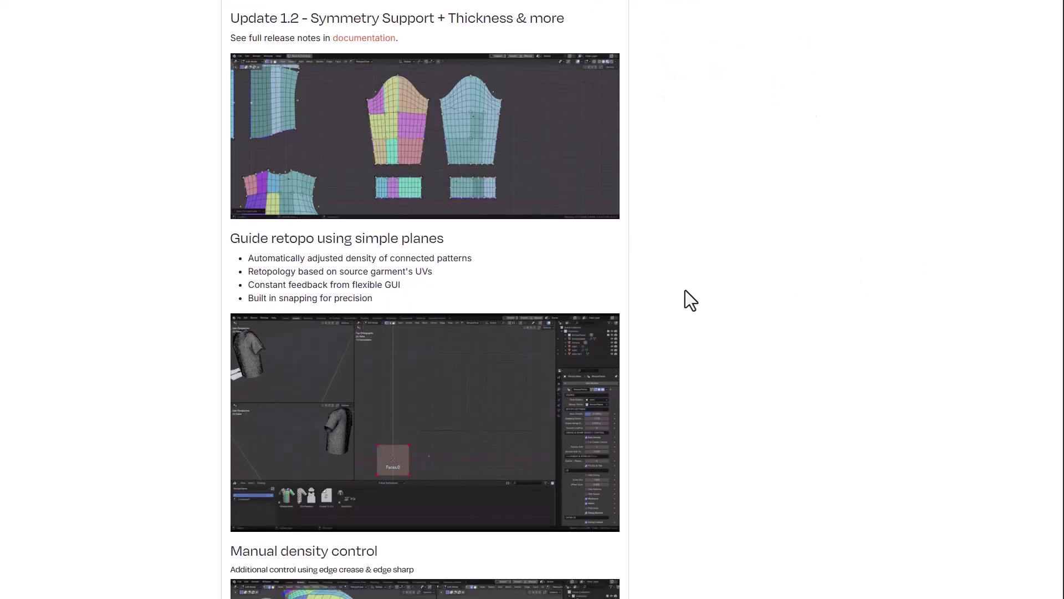
pyautogui.scroll(-10, 686, 291)
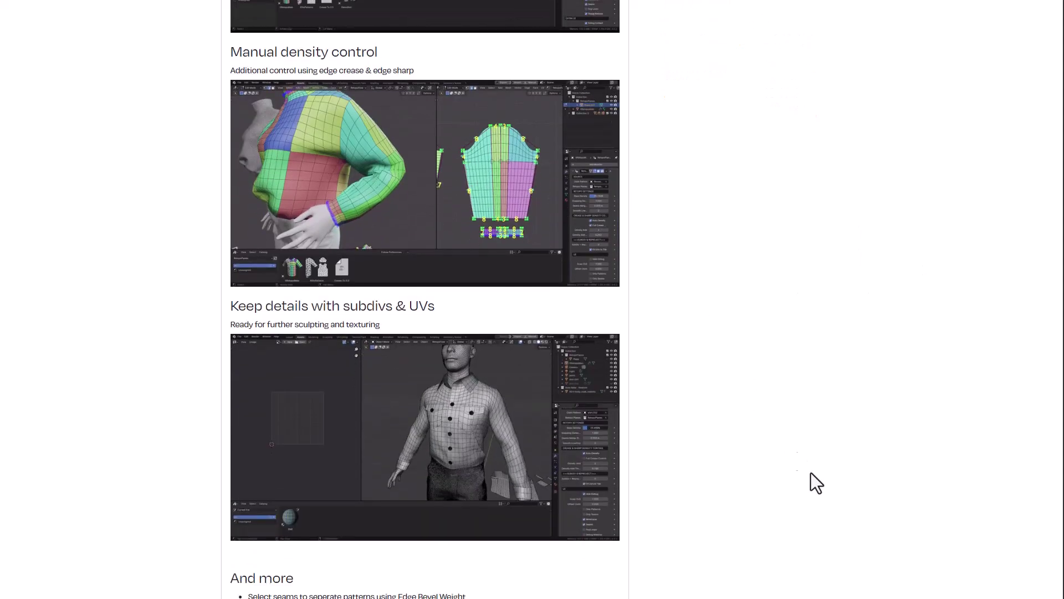
pyautogui.scroll(20, 804, 493)
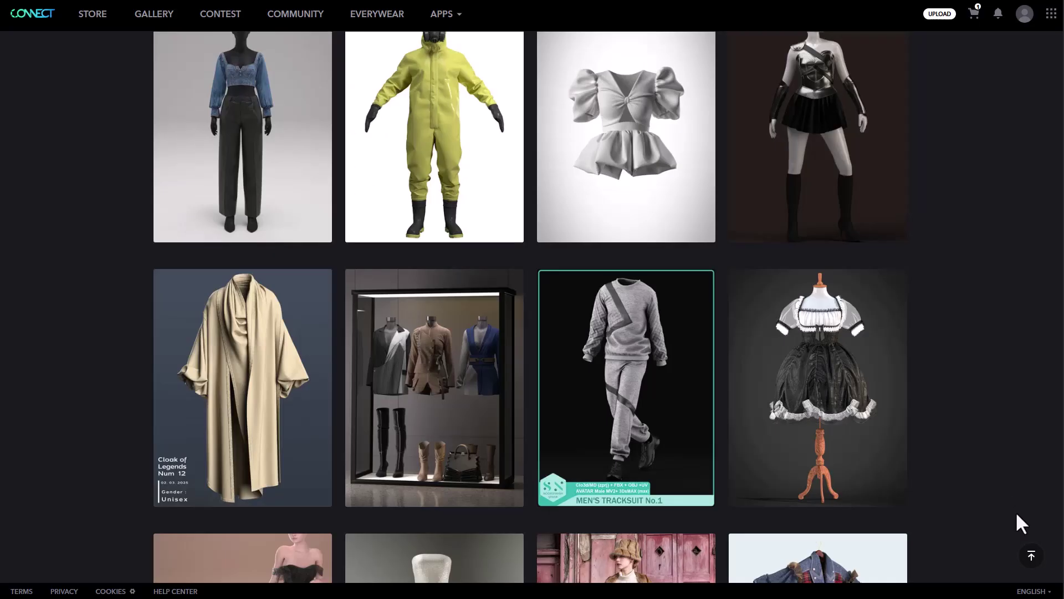
# Step: Open the CONNECT store and filter all of its items by the Free price option
pyautogui.scroll(15, 1013, 515)
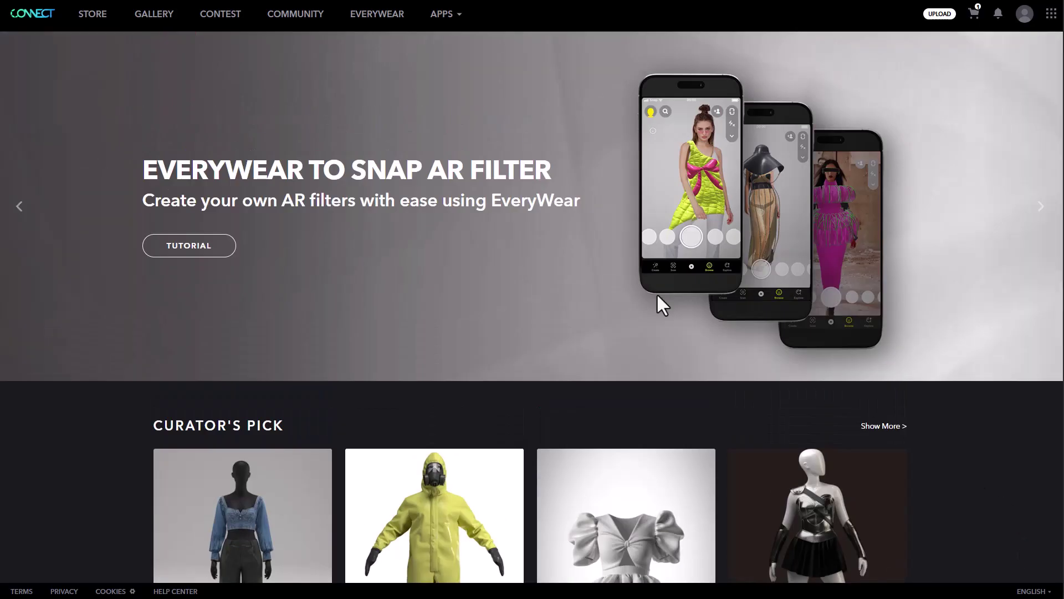
pyautogui.click(92, 14)
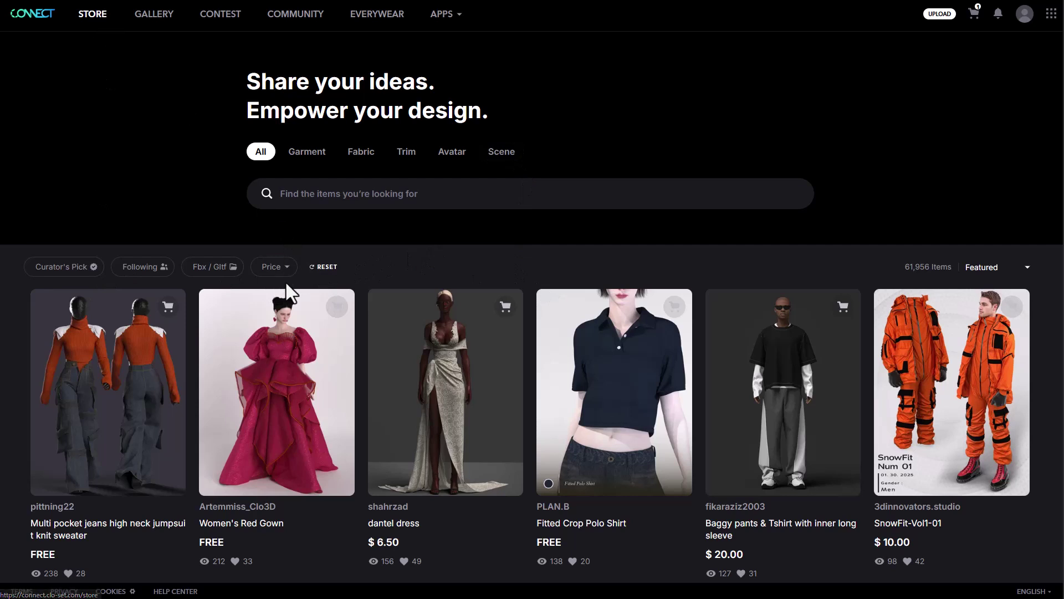
pyautogui.click(276, 268)
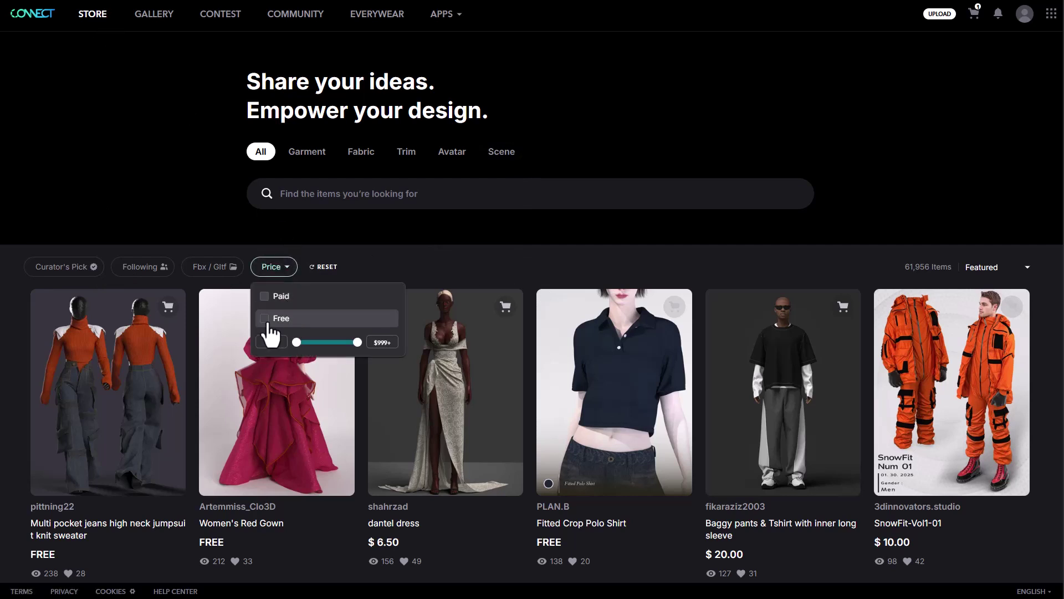
pyautogui.click(269, 325)
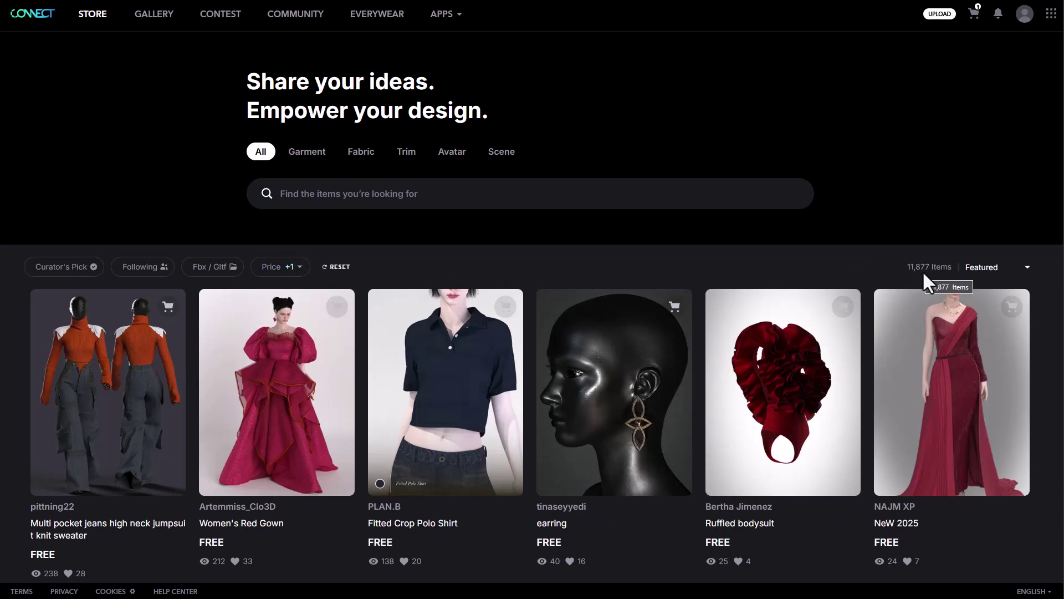
# Step: Restrict the store to the Garment category and apply the Free price filter to it
pyautogui.click(305, 153)
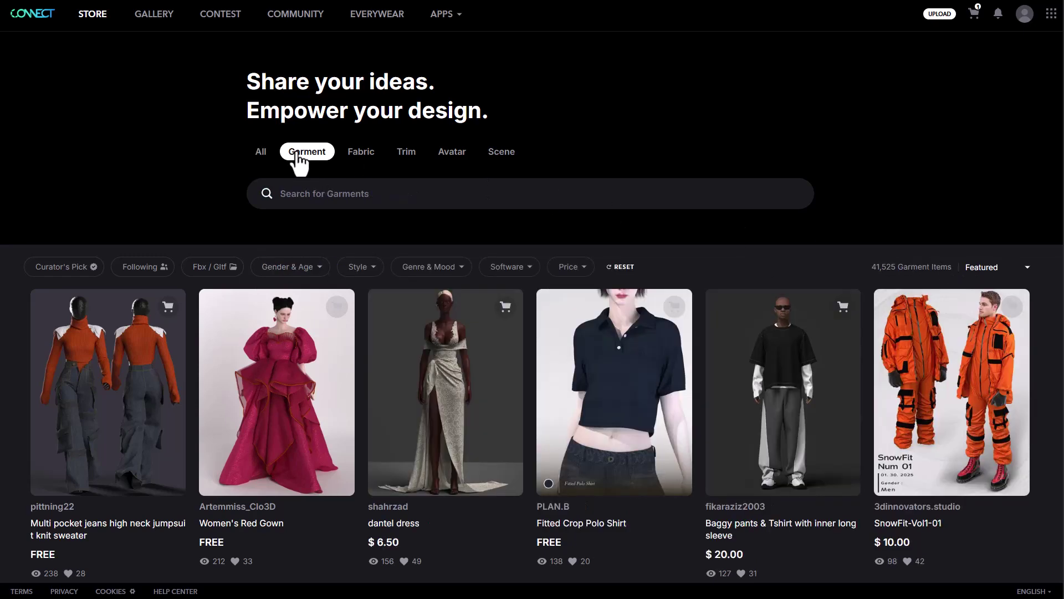
pyautogui.click(574, 270)
pyautogui.click(589, 319)
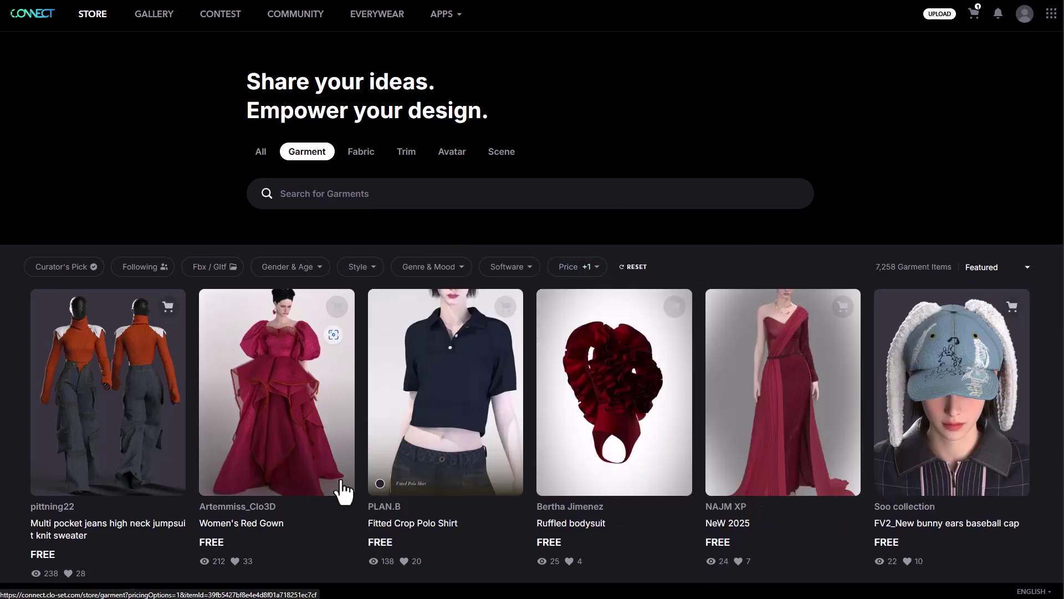
# Step: Find the Kimono among the free garments, add it to the cart, and open the cart
pyautogui.scroll(-15, 1000, 377)
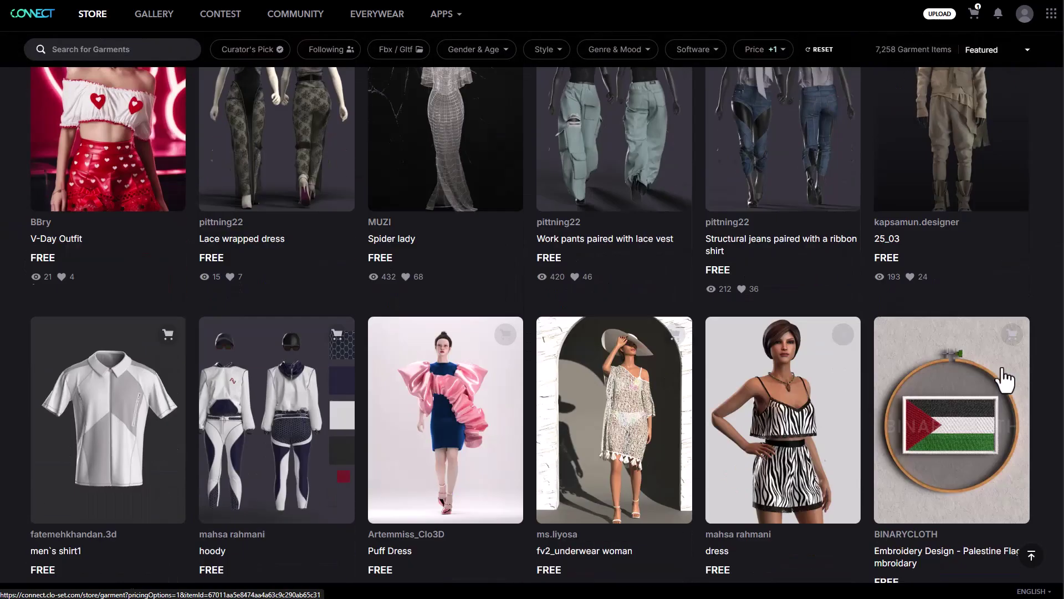
pyautogui.scroll(-15, 1005, 382)
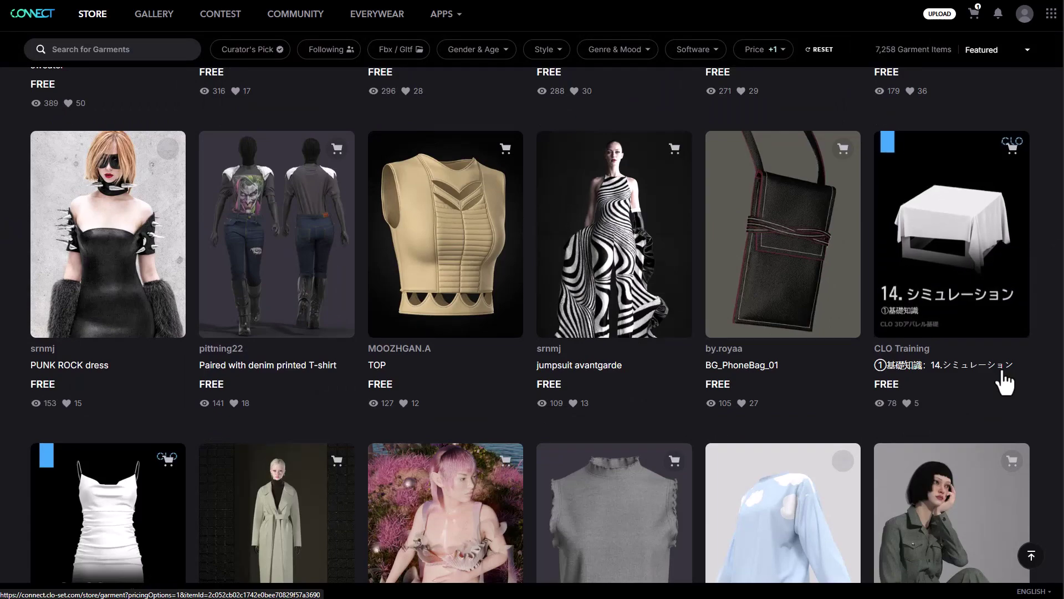
pyautogui.scroll(-15, 1002, 370)
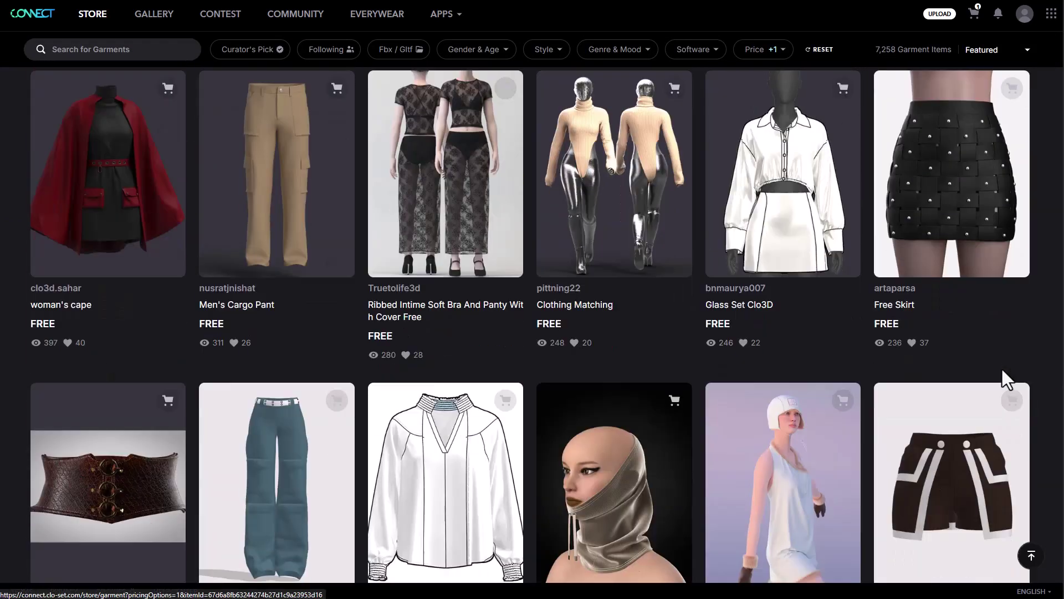
pyautogui.scroll(-20, 1003, 377)
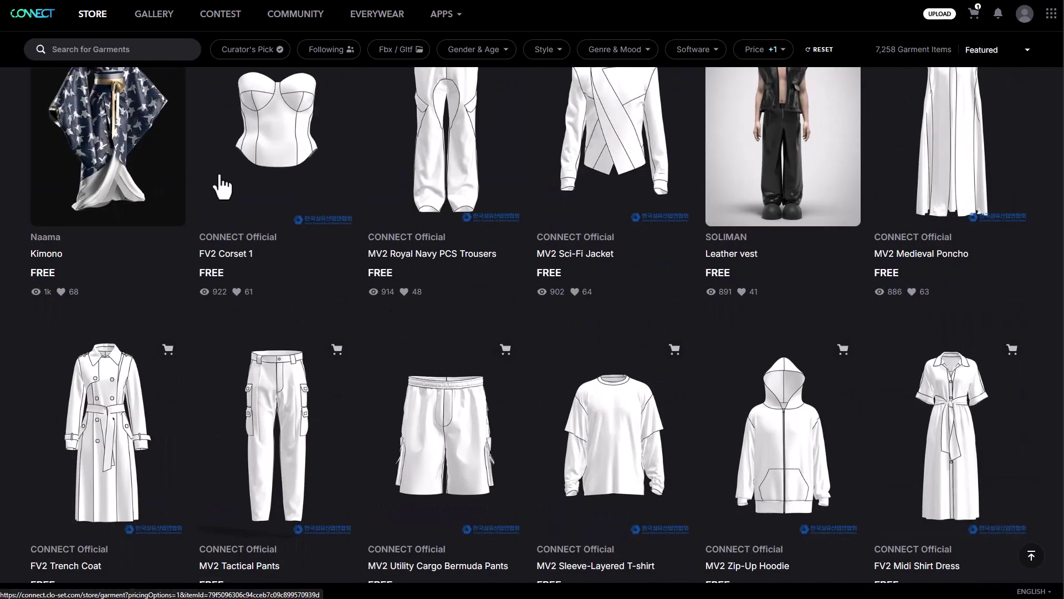
pyautogui.click(105, 103)
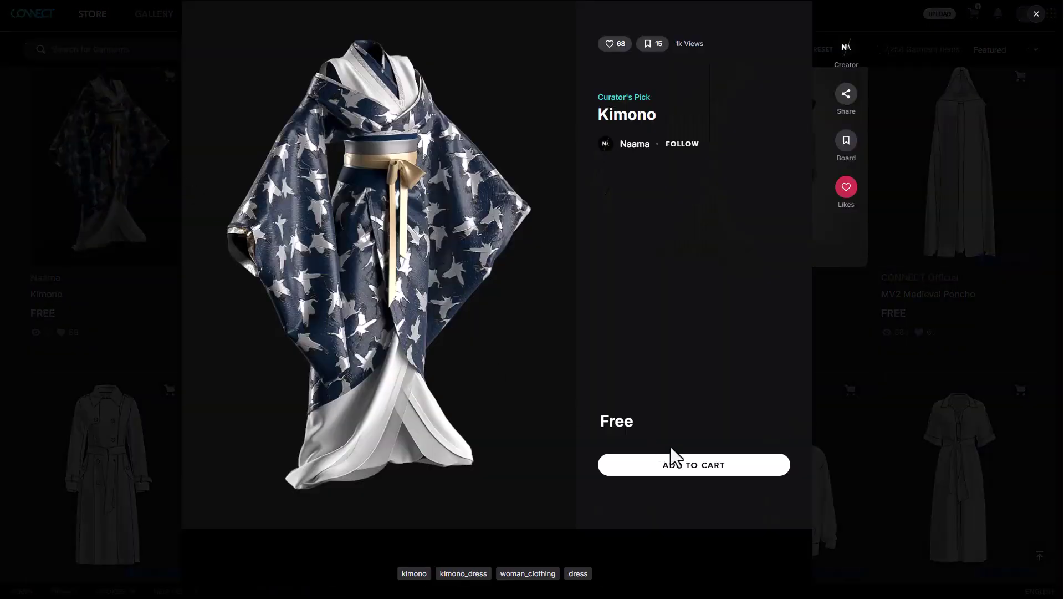
pyautogui.click(699, 465)
pyautogui.click(574, 387)
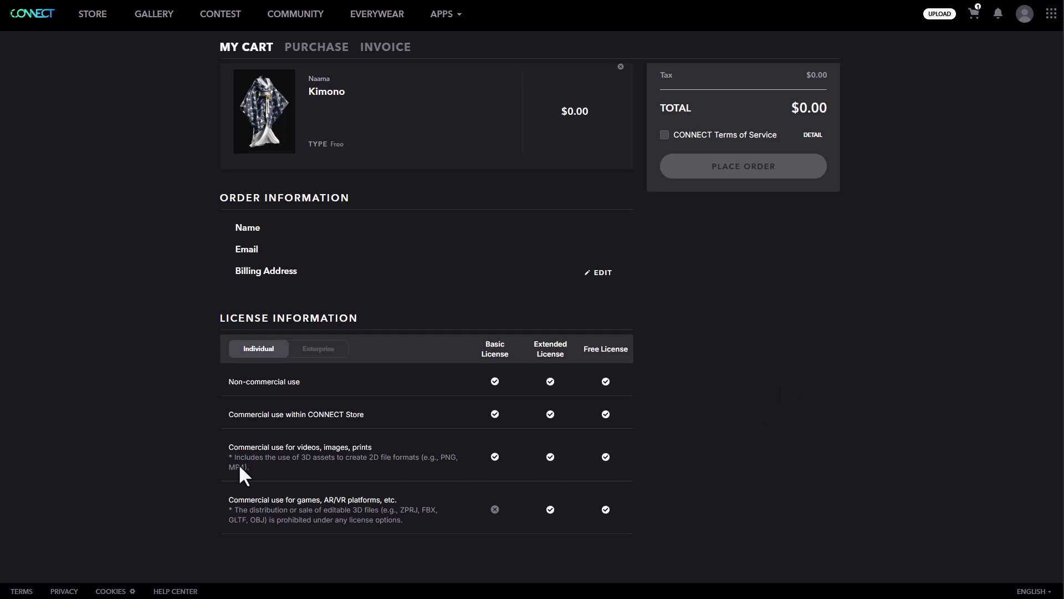
# Step: Review the cart's license information on non-commercial use, use within CONNECT Store, and commercial videos, images and prints
pyautogui.moveTo(247, 384); pyautogui.dragTo(298, 386)
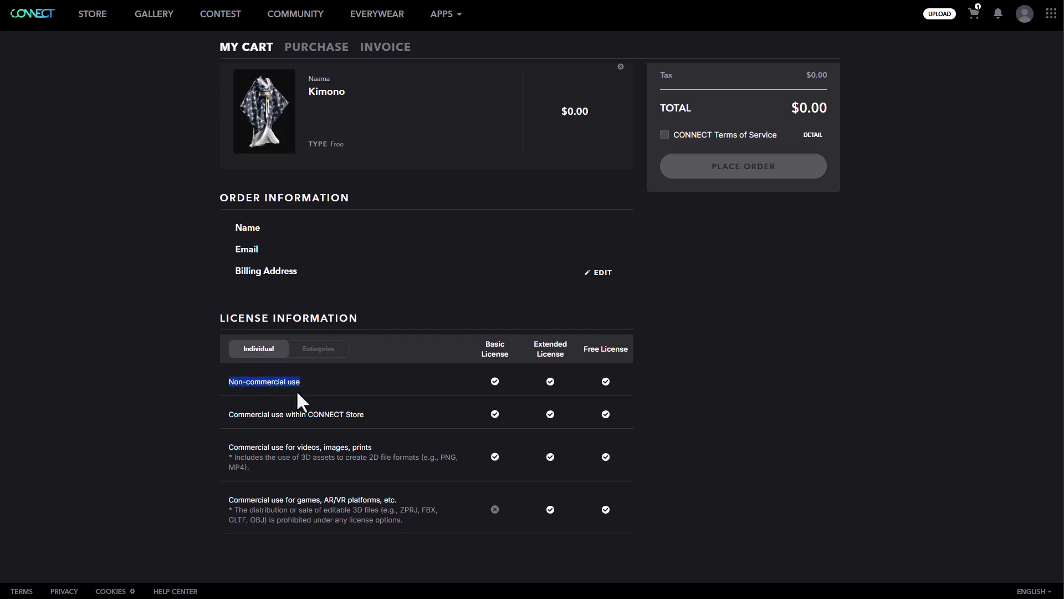
pyautogui.moveTo(229, 416); pyautogui.dragTo(366, 419)
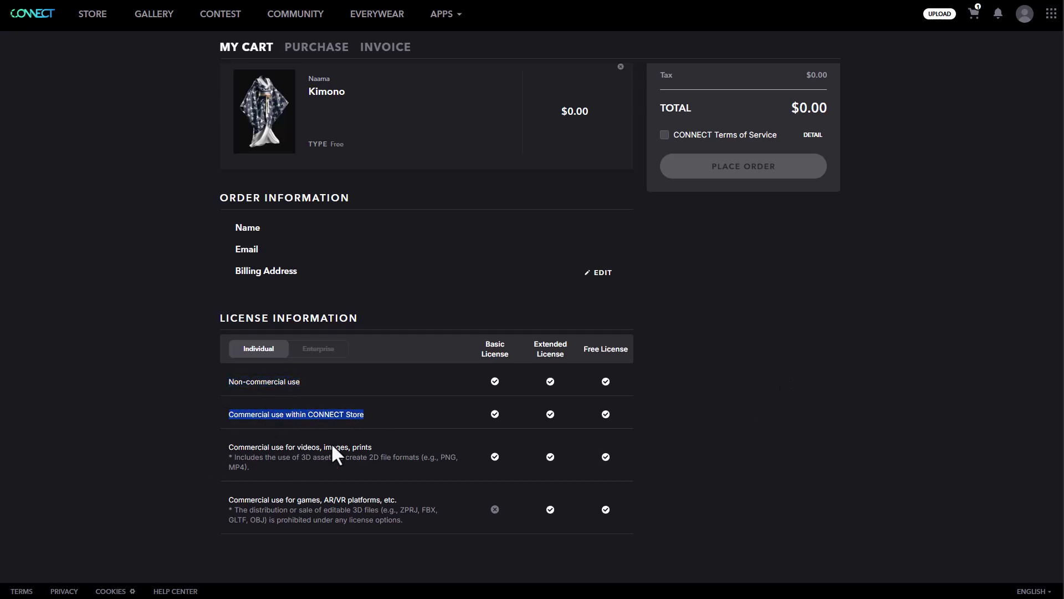
pyautogui.moveTo(229, 446); pyautogui.dragTo(375, 449)
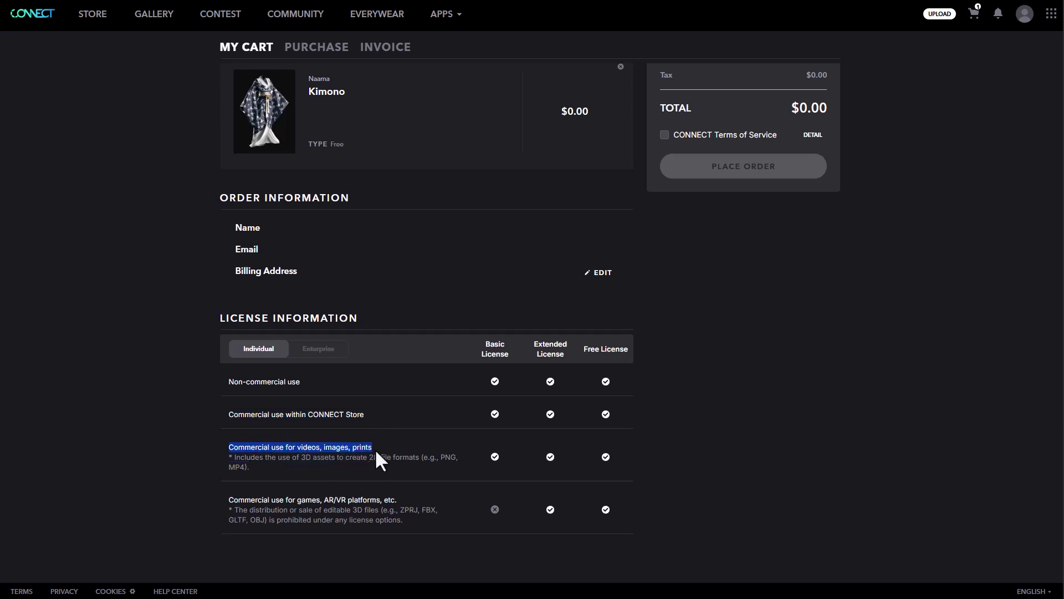
pyautogui.click(317, 462)
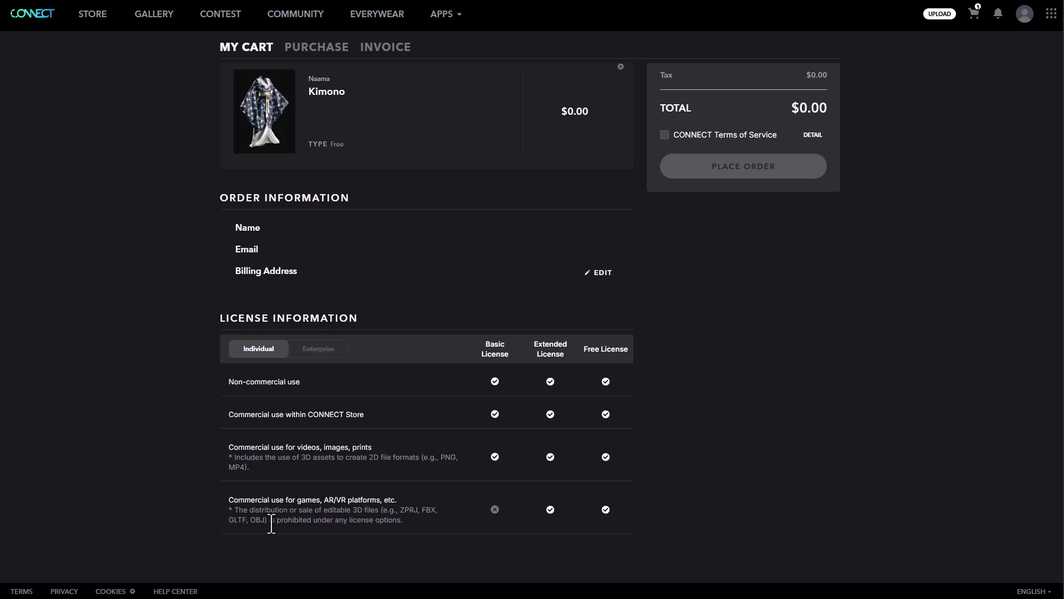
# Step: Accept the CONNECT Terms of Service and place the order for the free Kimono
pyautogui.click(664, 135)
pyautogui.click(704, 173)
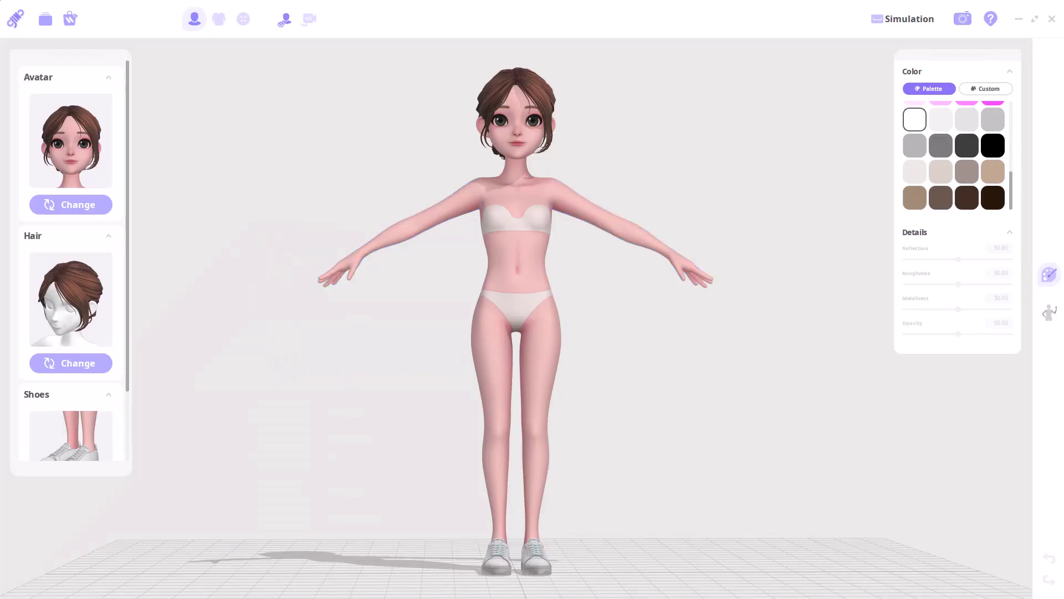
# Step: Replace the current avatar with the dark-haired male avatar from the second avatar brand in the store
pyautogui.click(97, 205)
pyautogui.click(464, 157)
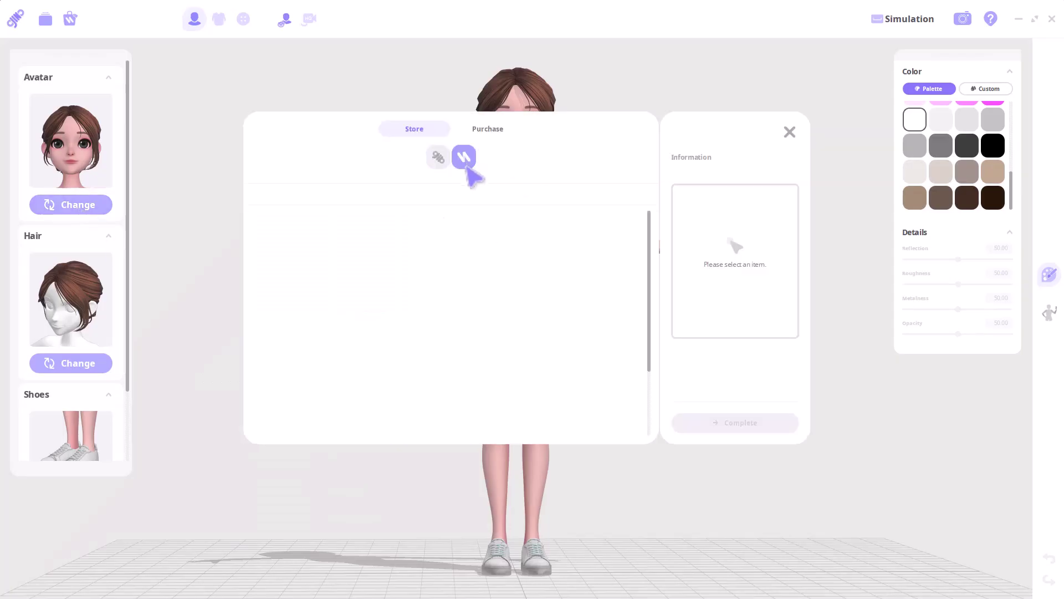
pyautogui.click(450, 274)
pyautogui.click(742, 427)
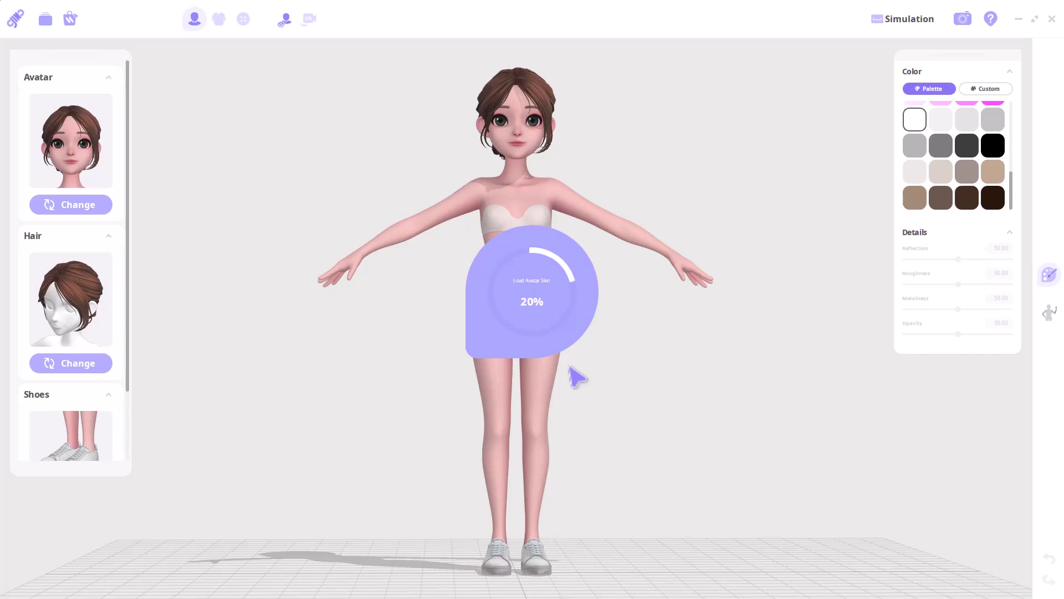
# Step: Switch to garment editing and add the white long-sleeved top to the male avatar
pyautogui.click(218, 19)
pyautogui.click(105, 78)
pyautogui.click(456, 275)
pyautogui.click(734, 421)
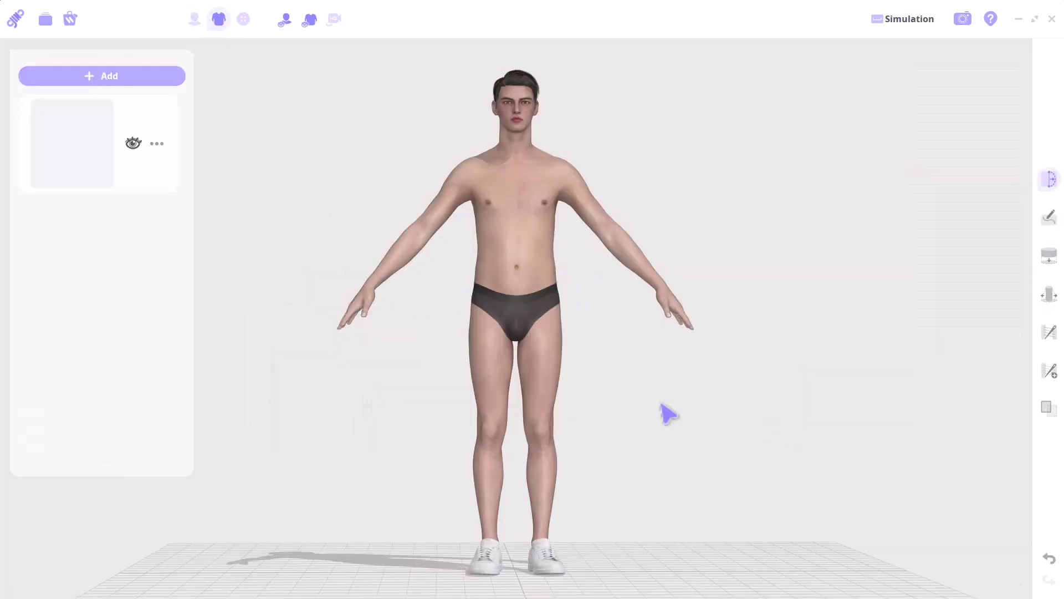
# Step: Add the white jogger pants from the JINNY store and place the top above them in the garment order
pyautogui.click(142, 81)
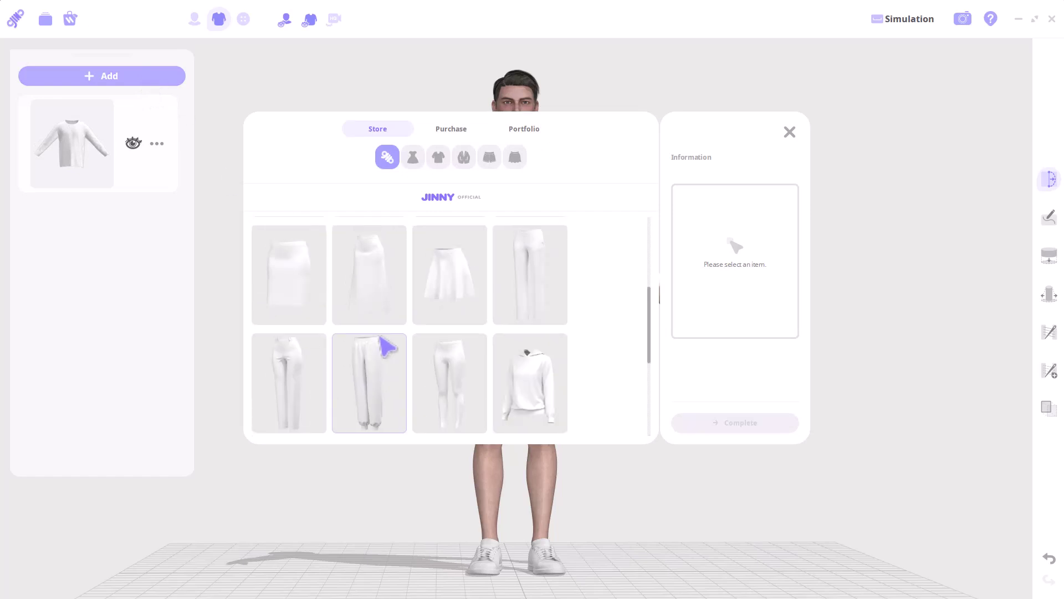
pyautogui.click(387, 346)
pyautogui.click(734, 422)
pyautogui.click(535, 423)
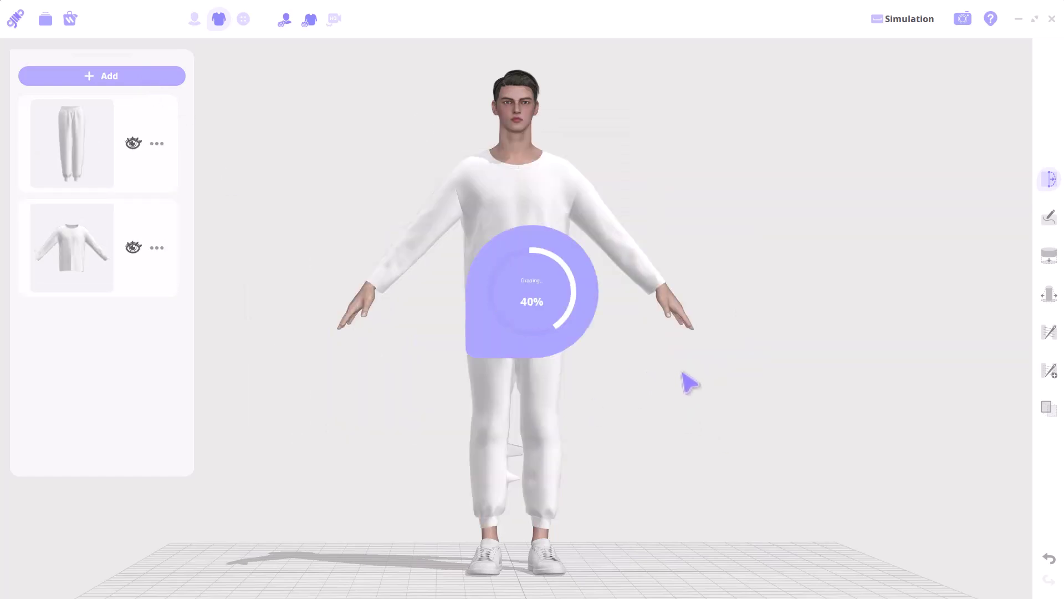
pyautogui.moveTo(107, 254); pyautogui.dragTo(181, 228)
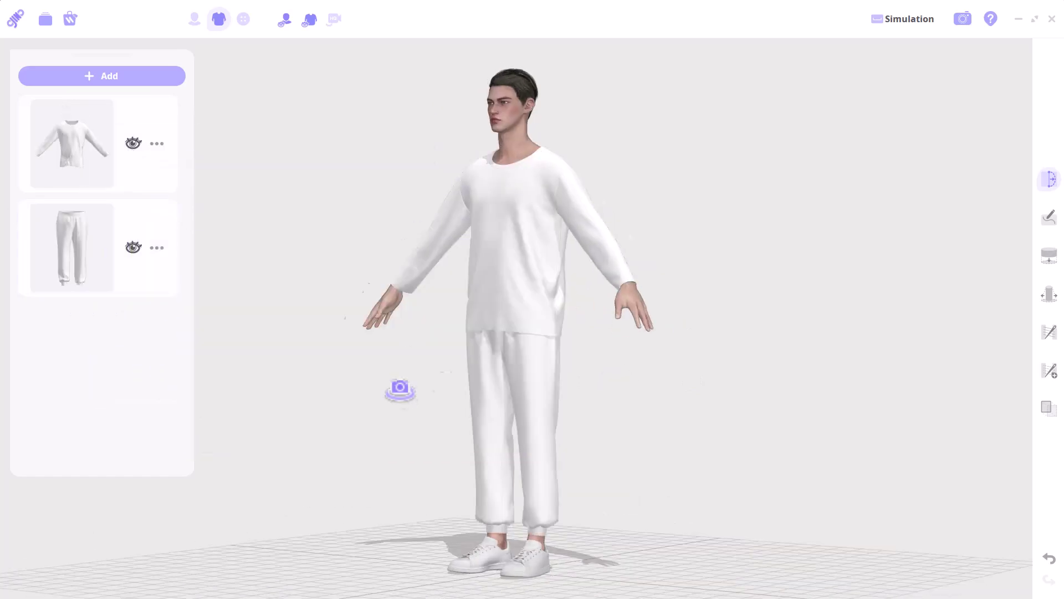
# Step: Shorten the top's long sleeves to short sleeves above the elbows and start the simulation
pyautogui.scroll(3, 530, 272)
pyautogui.click(1054, 258)
pyautogui.click(696, 300)
pyautogui.moveTo(696, 294); pyautogui.dragTo(701, 315)
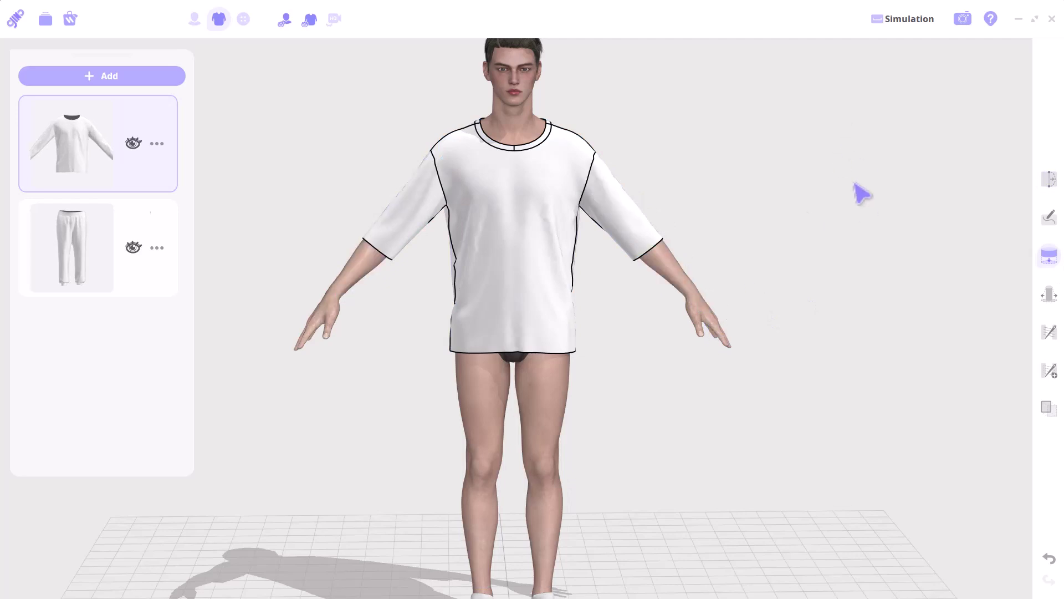
pyautogui.click(903, 19)
# Step: Select the jogger pants, run the simulation, and inspect the outfit's drape from the front and back
pyautogui.moveTo(612, 417); pyautogui.dragTo(587, 416, button='right')
pyautogui.click(98, 248)
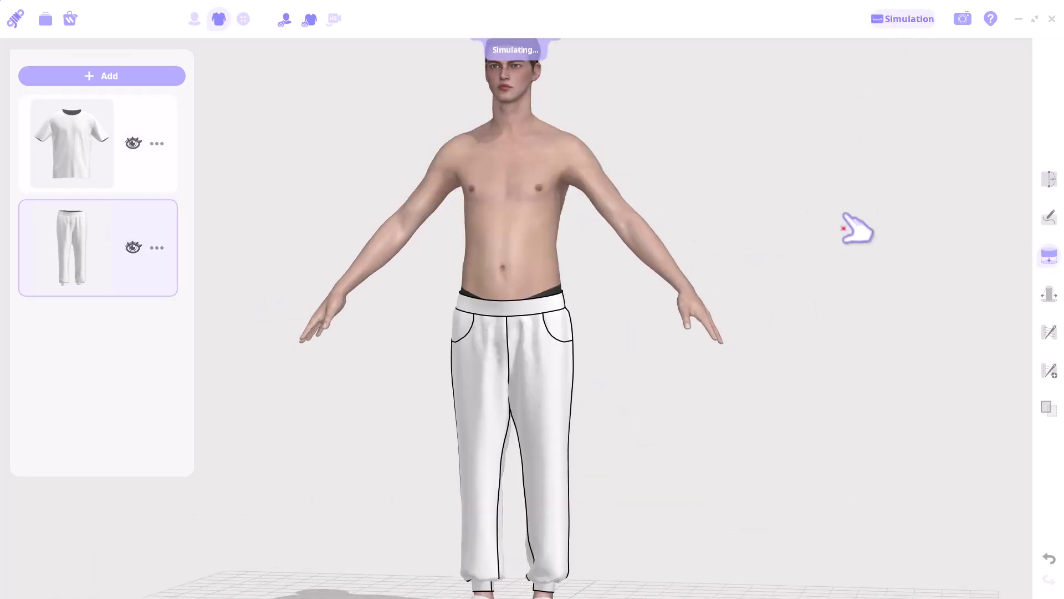
pyautogui.moveTo(729, 340); pyautogui.dragTo(661, 357, button='right')
pyautogui.click(1050, 179)
pyautogui.moveTo(740, 340); pyautogui.dragTo(617, 364, button='right')
pyautogui.click(898, 18)
pyautogui.scroll(-1, 618, 364)
pyautogui.moveTo(513, 475); pyautogui.dragTo(564, 428)
pyautogui.moveTo(571, 428); pyautogui.dragTo(570, 195, button='right')
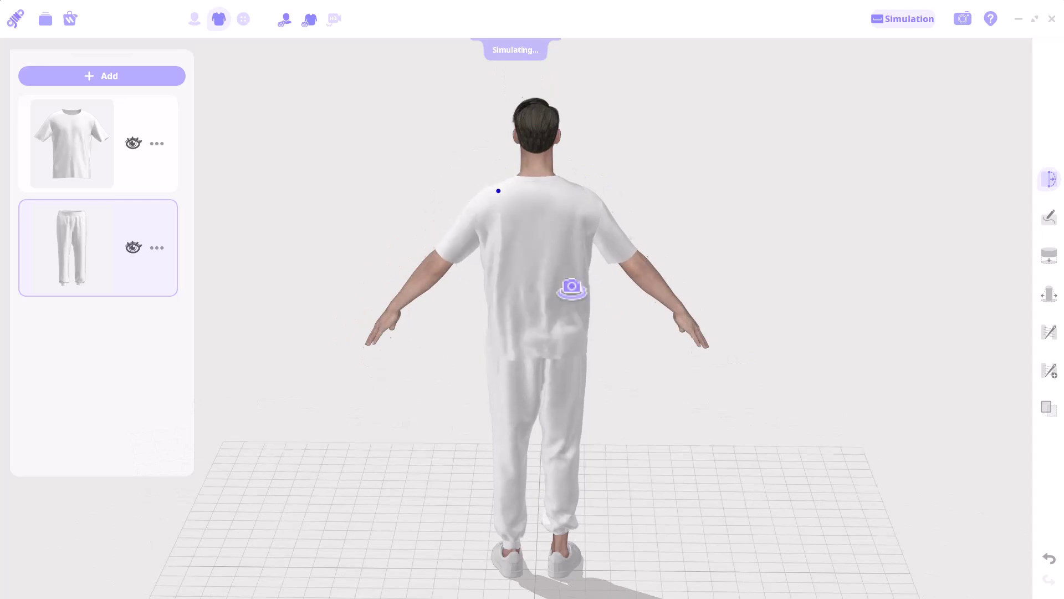
pyautogui.scroll(2, 559, 366)
pyautogui.moveTo(557, 365); pyautogui.dragTo(587, 321, button='right')
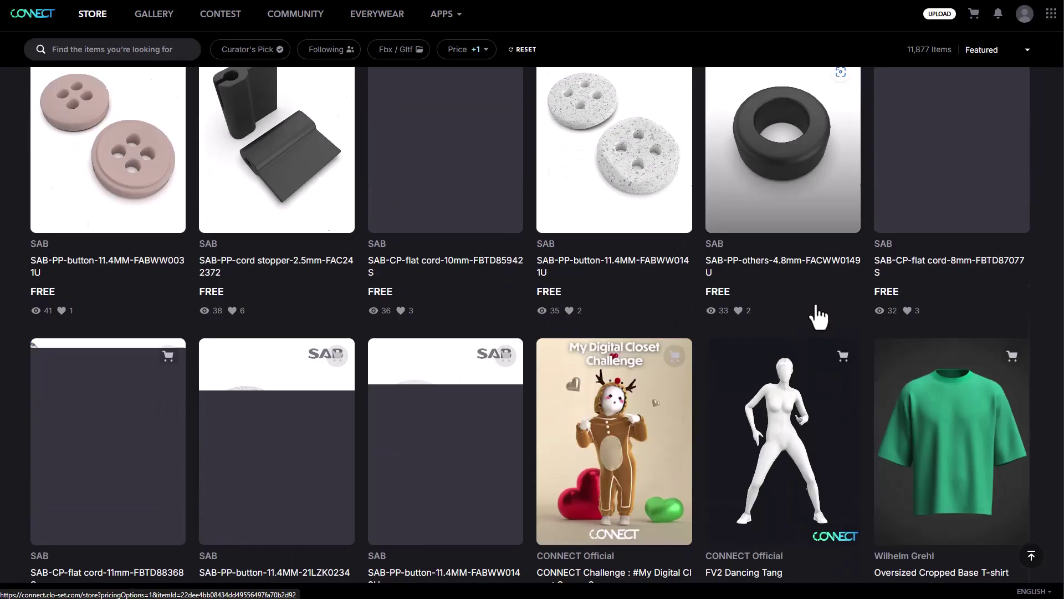
pyautogui.scroll(-7, 815, 313)
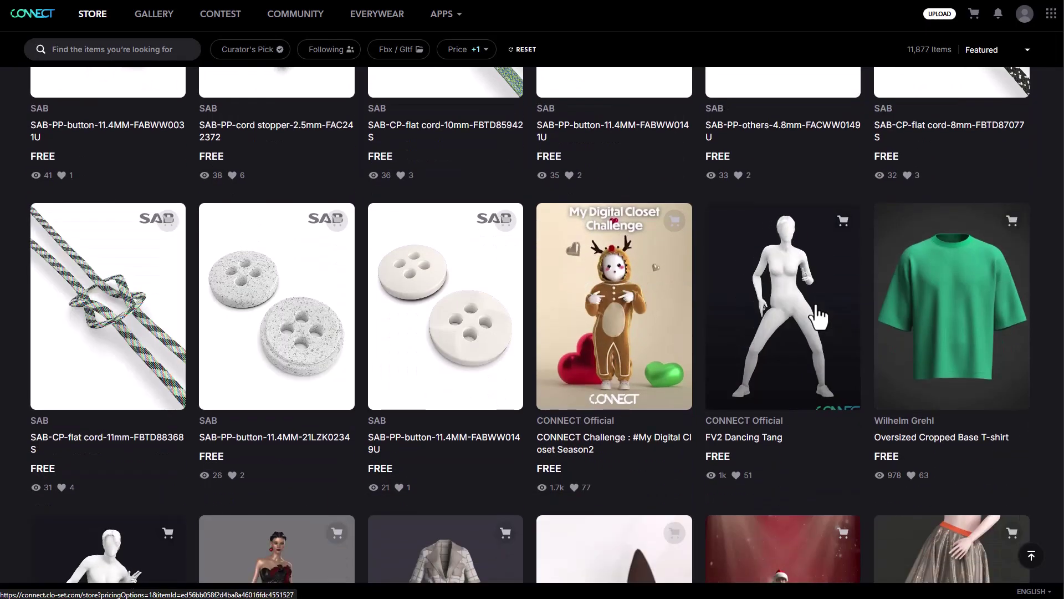
# Step: Browse the free items in the CONNECT Store and the free 3D models on RenderHub
pyautogui.scroll(-1, 818, 316)
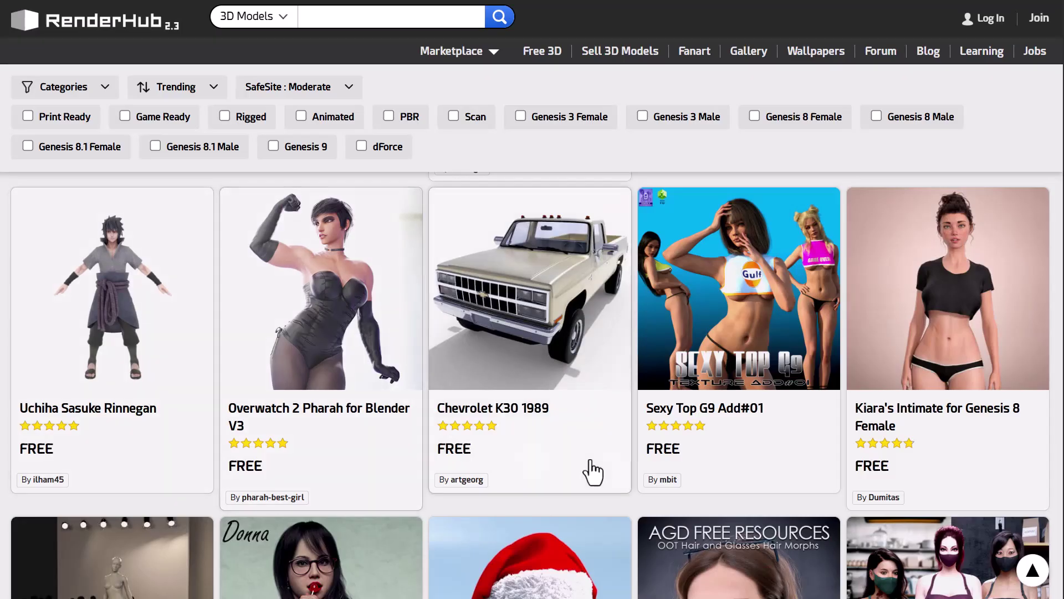
pyautogui.scroll(-12, 741, 506)
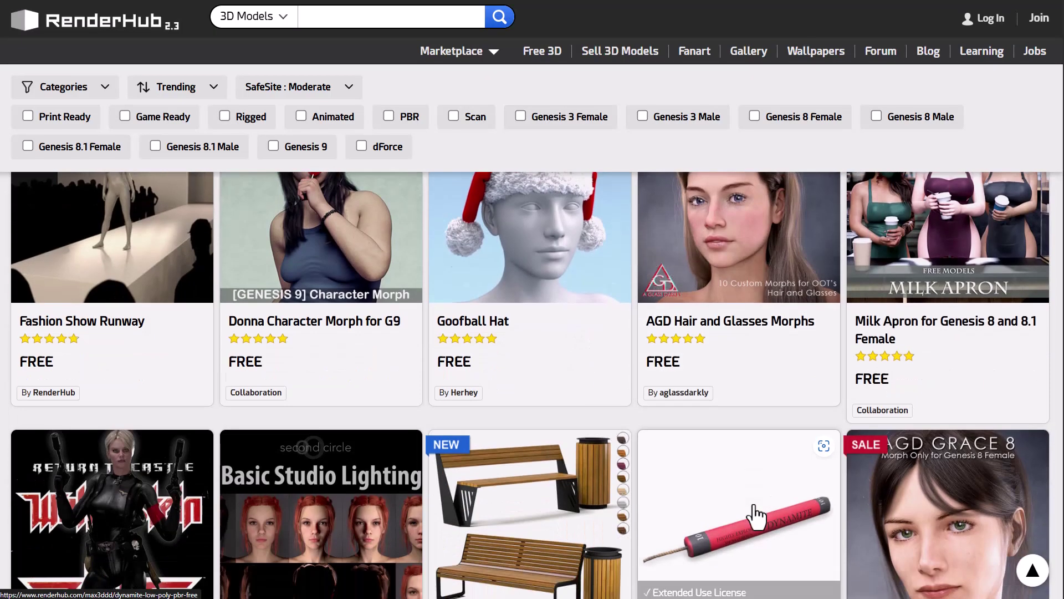
pyautogui.scroll(-10, 754, 510)
pyautogui.scroll(2, 751, 493)
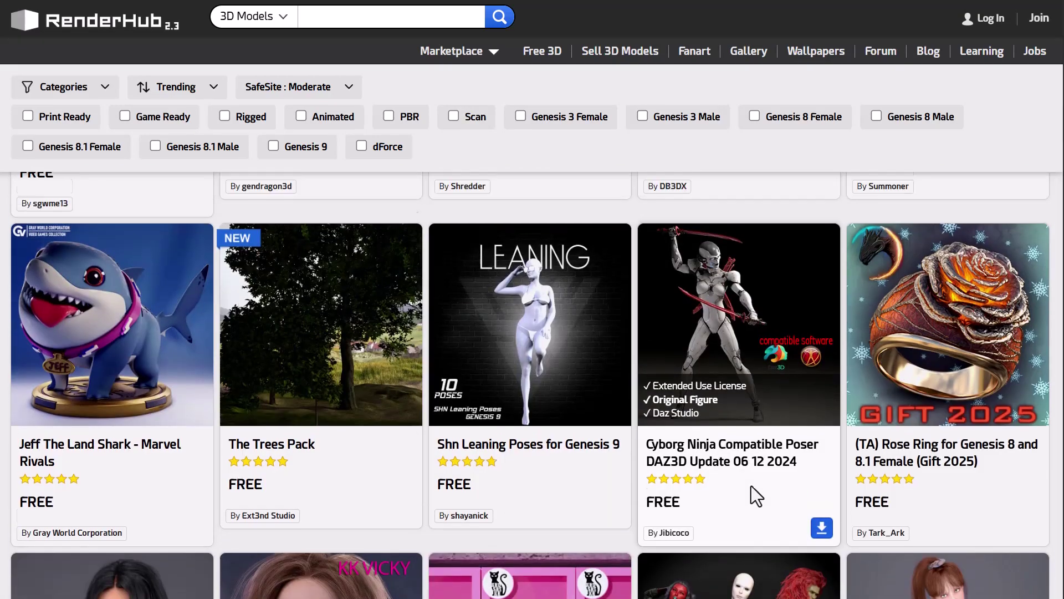
pyautogui.scroll(-5, 1045, 364)
pyautogui.scroll(-8, 1042, 365)
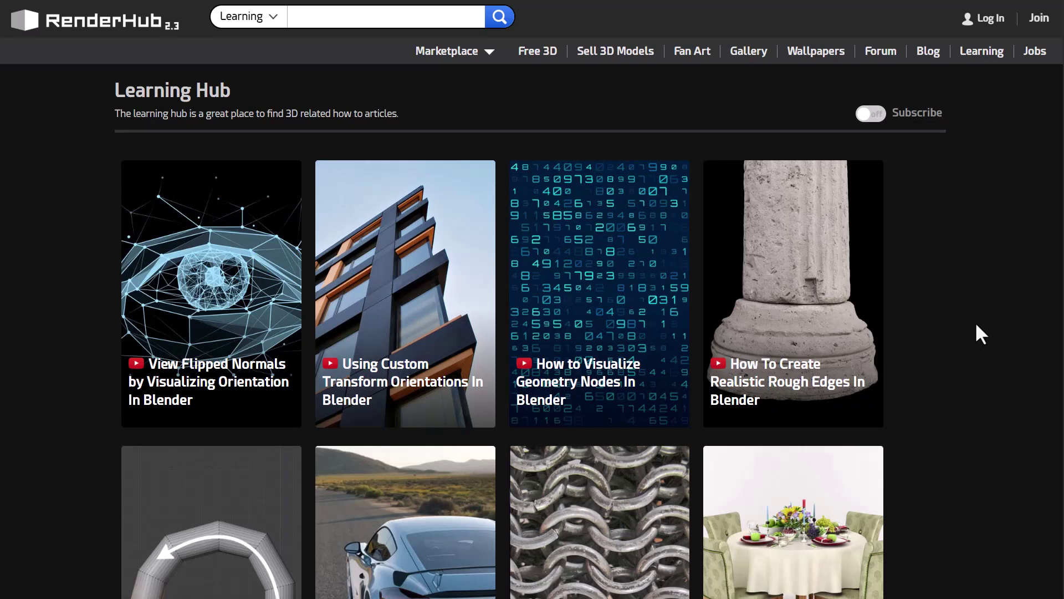
# Step: Look through the Blender and DAZ Studio tutorials in RenderHub's Learning Hub
pyautogui.scroll(-2, 976, 327)
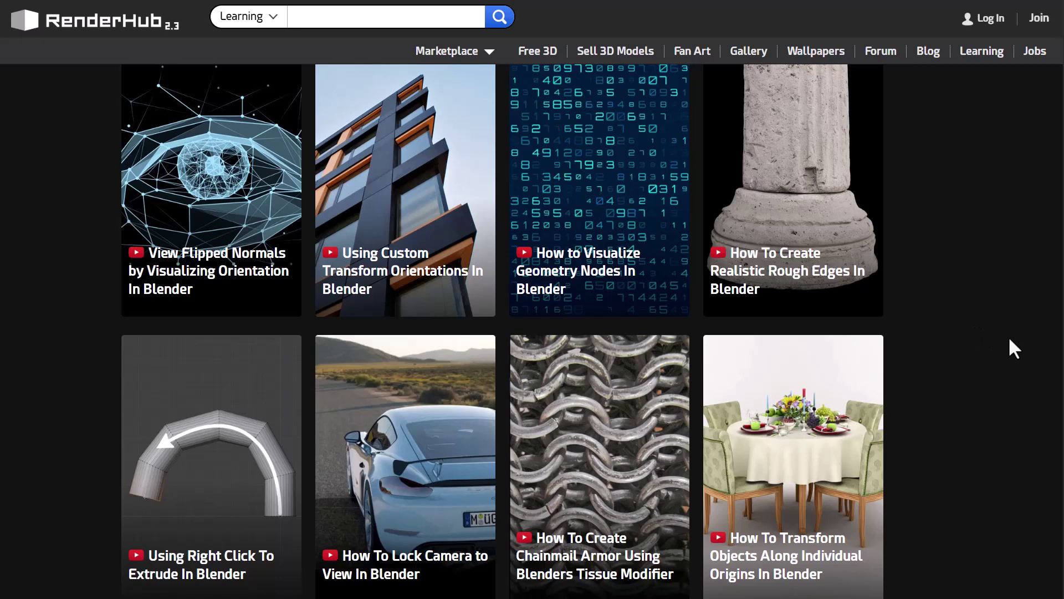
pyautogui.scroll(-2, 1009, 340)
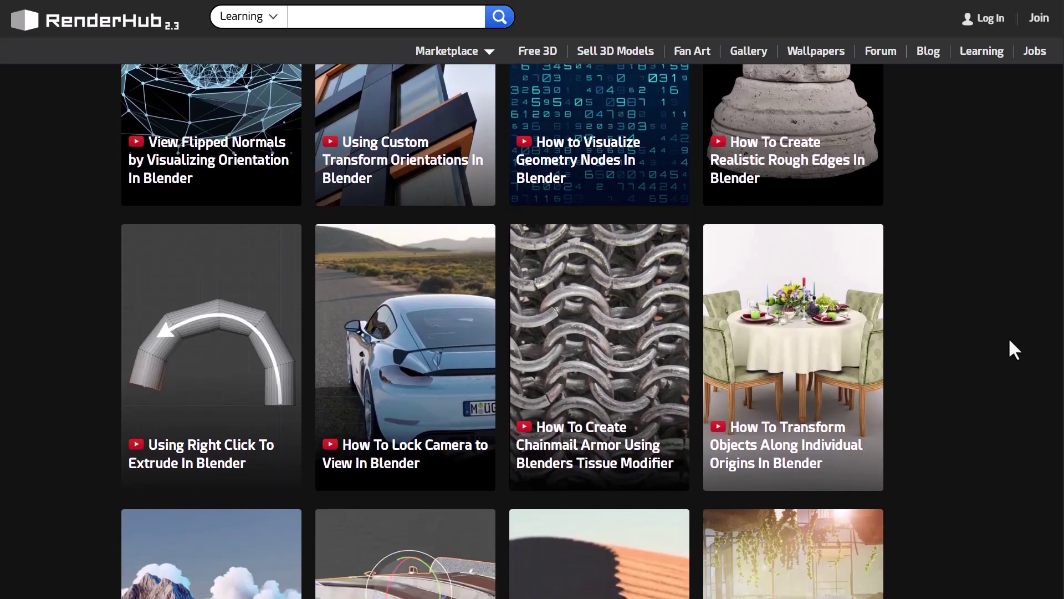
pyautogui.scroll(-15, 984, 374)
pyautogui.scroll(8, 984, 375)
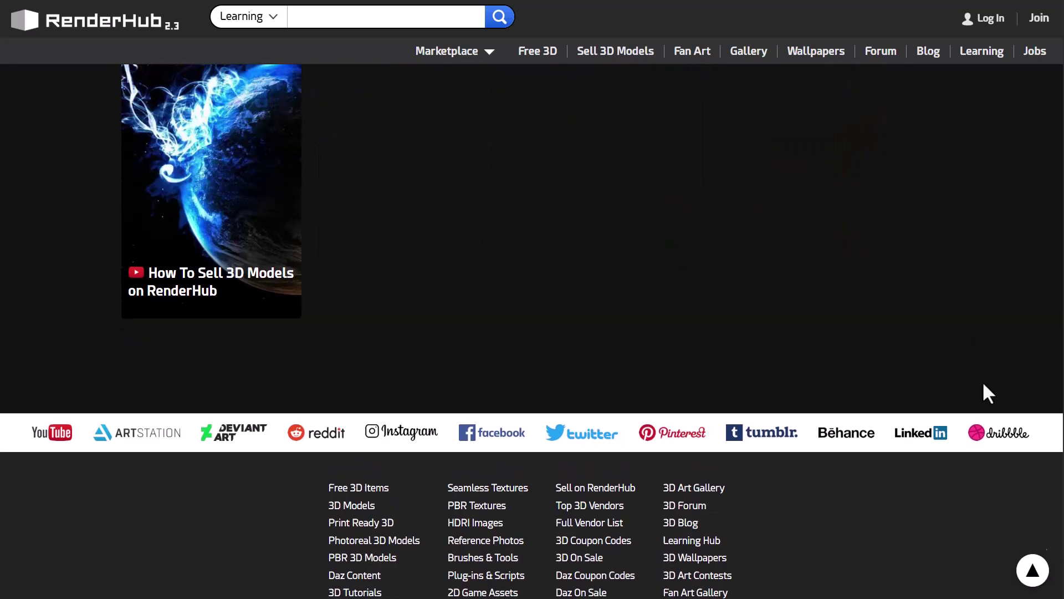
pyautogui.scroll(1, 976, 397)
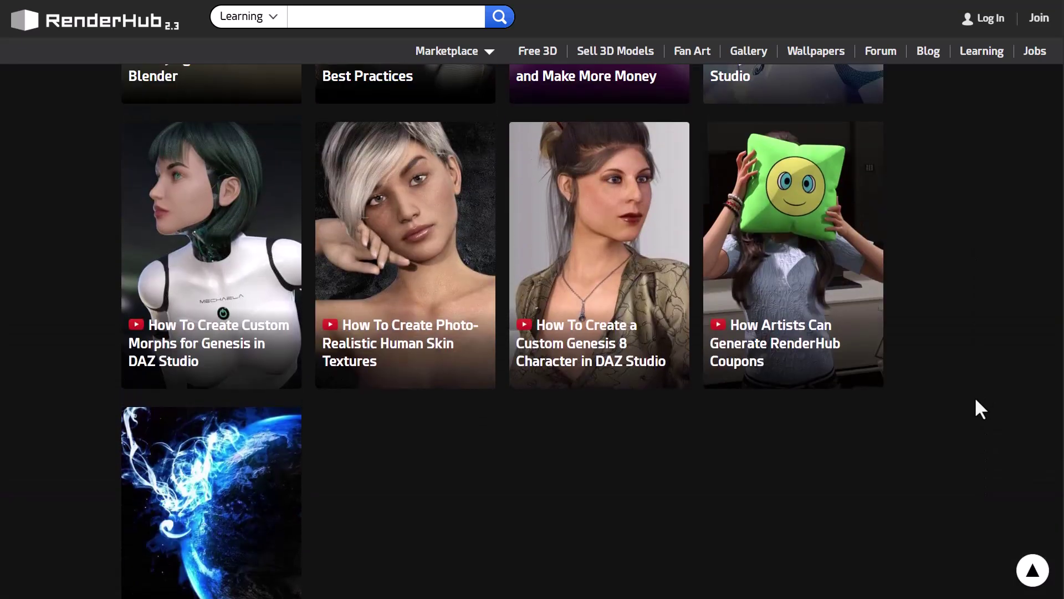
pyautogui.scroll(13, 967, 426)
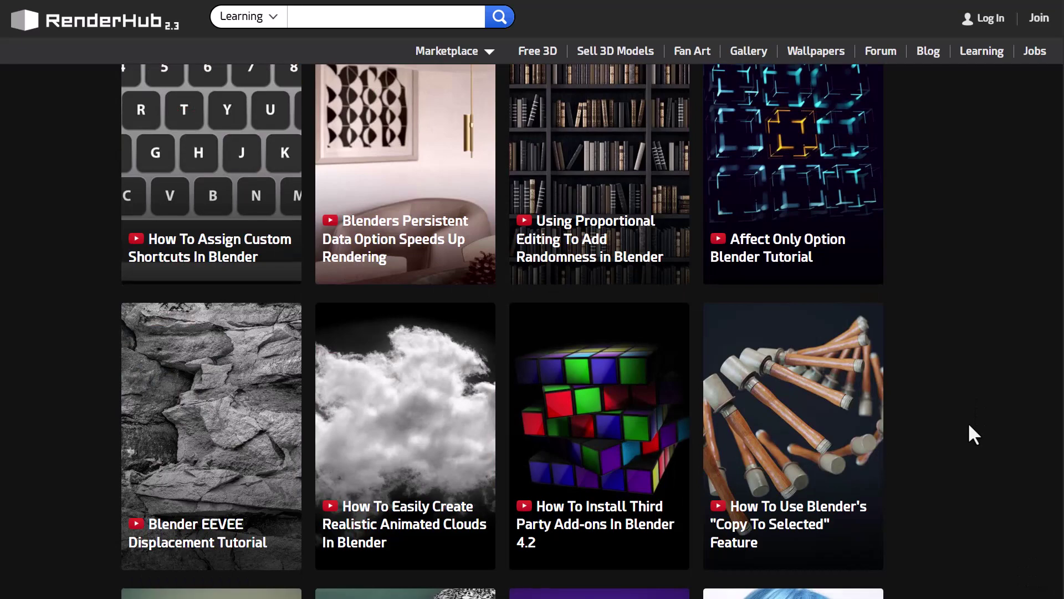
pyautogui.scroll(-5, 968, 421)
pyautogui.scroll(14, 968, 422)
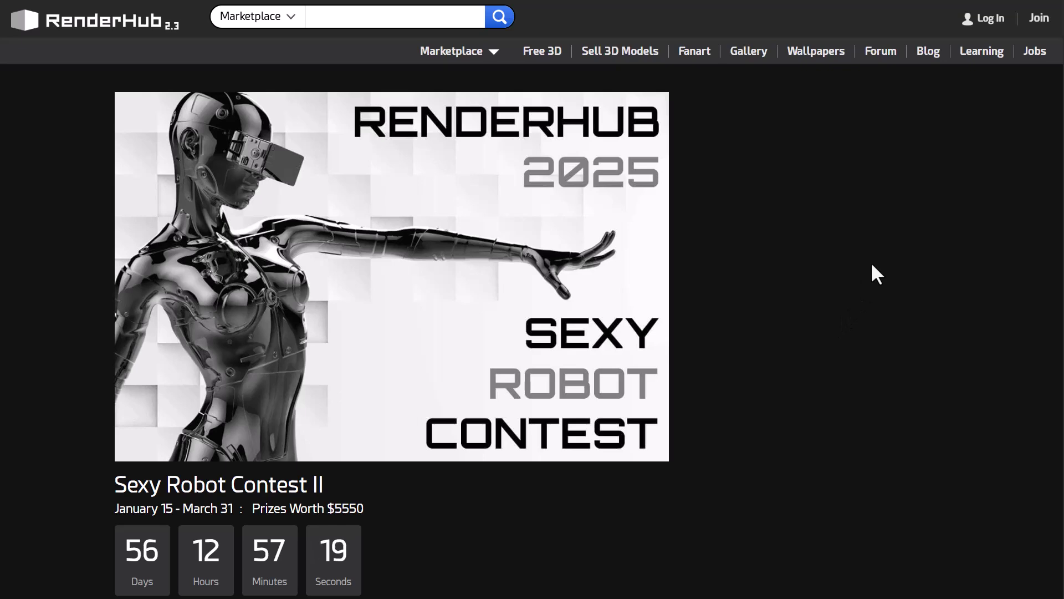
# Step: Read the Sexy Robot Contest II details, including the dates, entry instructions, prizes, judging criteria and eligibility
pyautogui.scroll(-10, 975, 316)
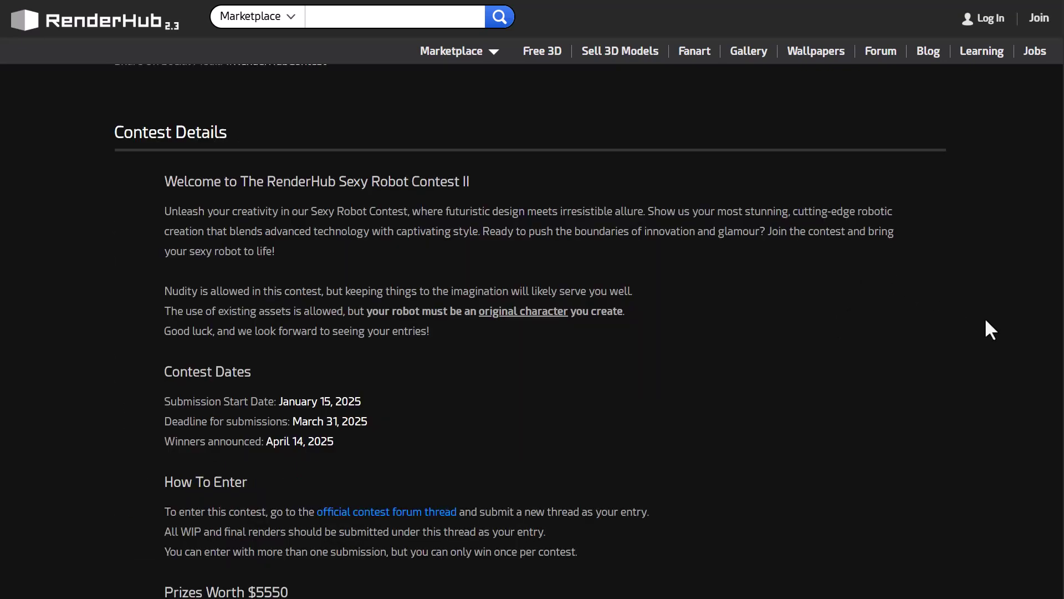
pyautogui.scroll(-8, 985, 320)
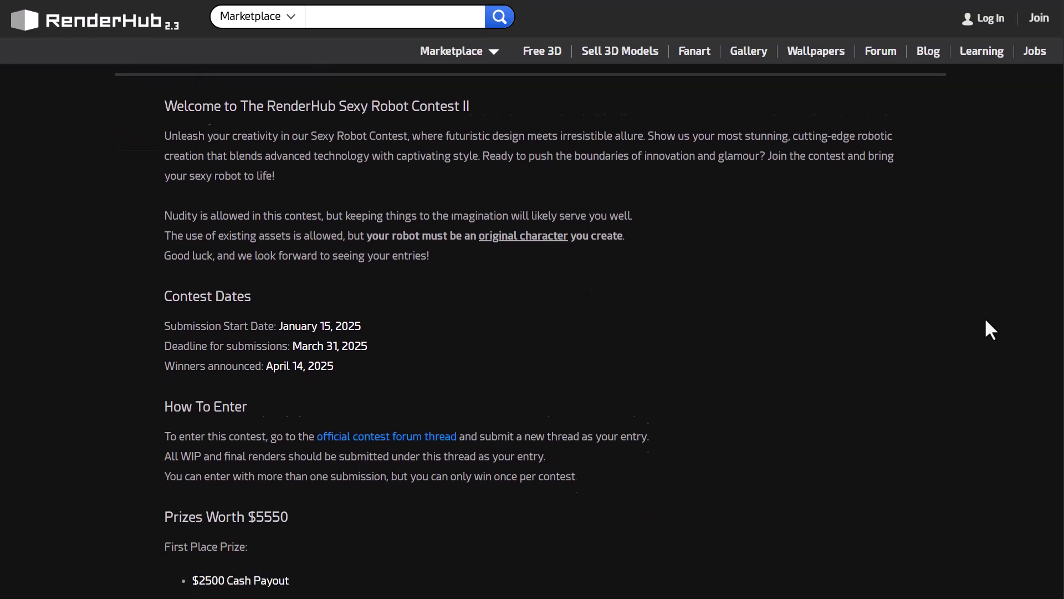
pyautogui.scroll(-4, 986, 322)
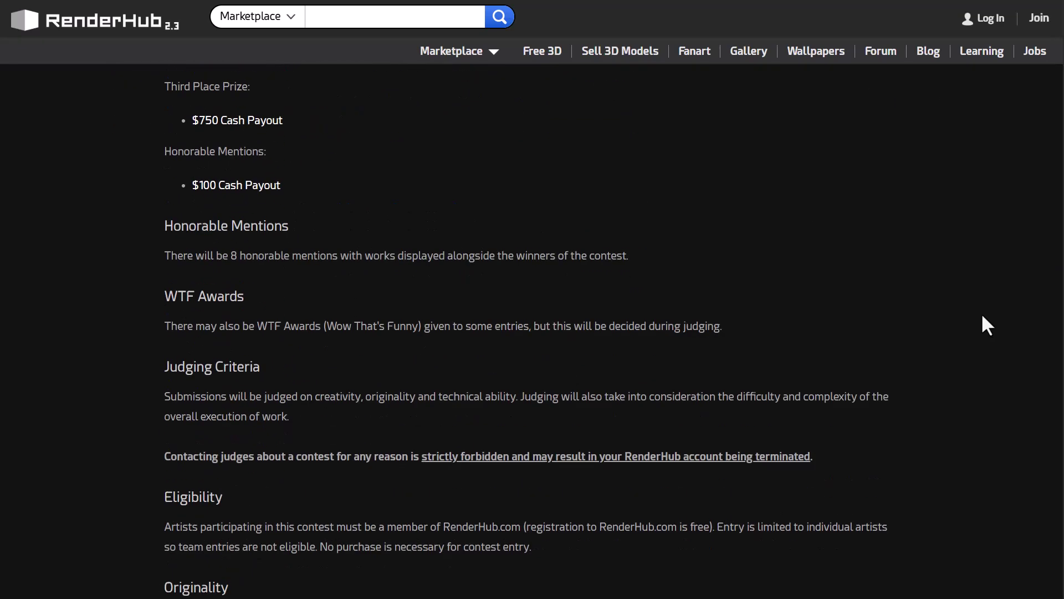
pyautogui.scroll(-8, 983, 316)
pyautogui.scroll(-4, 986, 325)
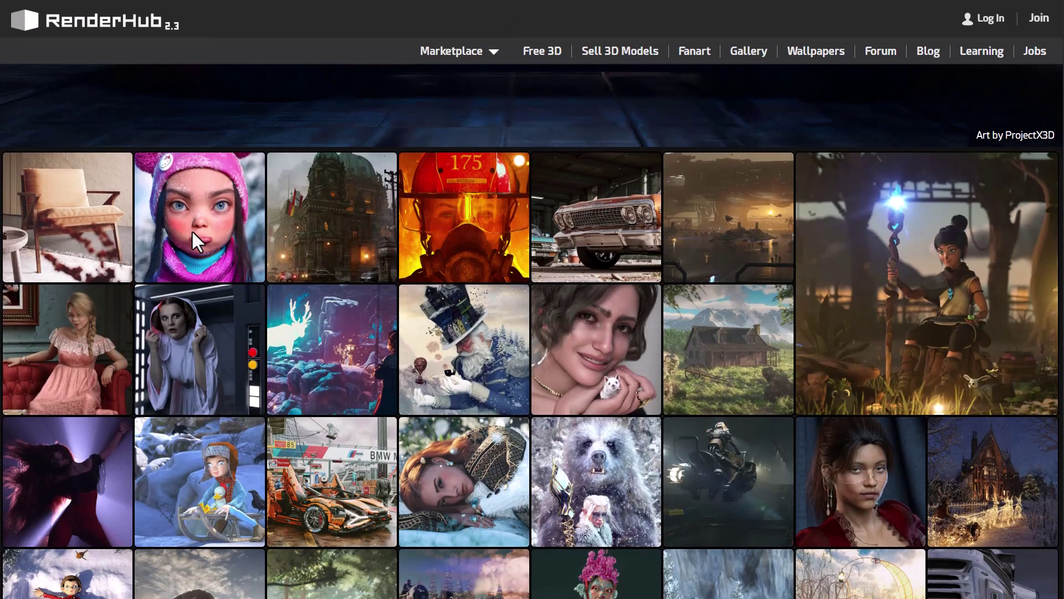
# Step: Browse the artwork in RenderHub's gallery
pyautogui.scroll(-8, 657, 313)
pyautogui.scroll(5, 657, 313)
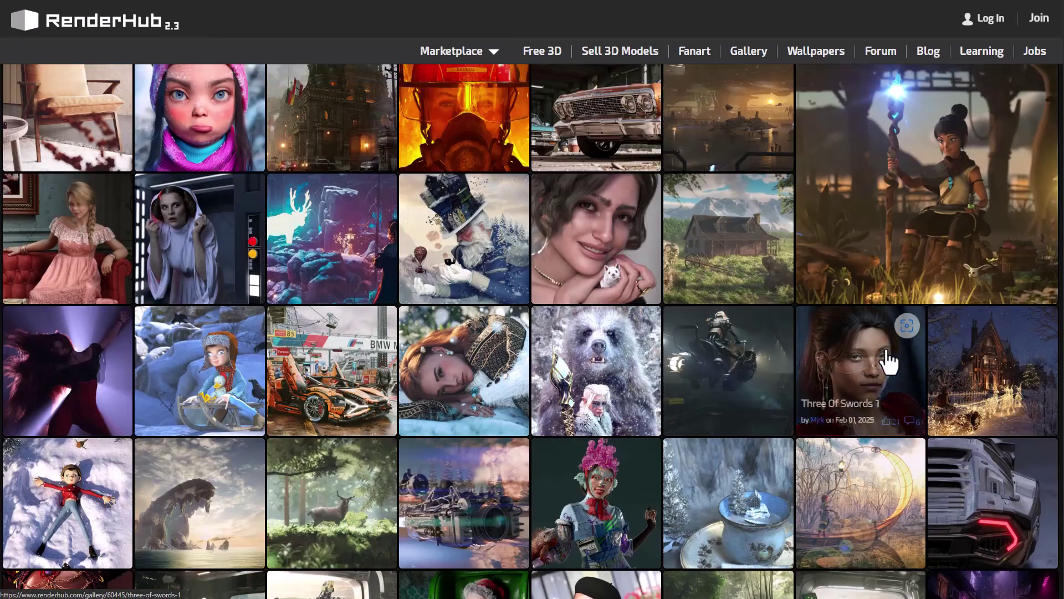
pyautogui.scroll(-3, 879, 257)
pyautogui.scroll(-2, 805, 321)
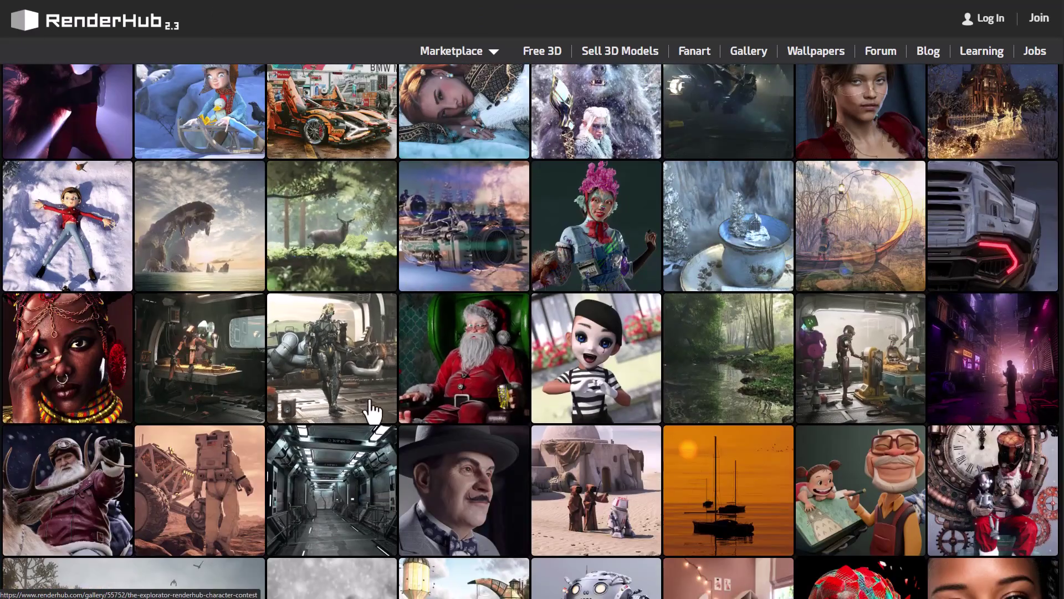
# Step: Visit RenderHub's free 3D models page, and open the Learning Hub to view its Blender tutorials
pyautogui.click(559, 53)
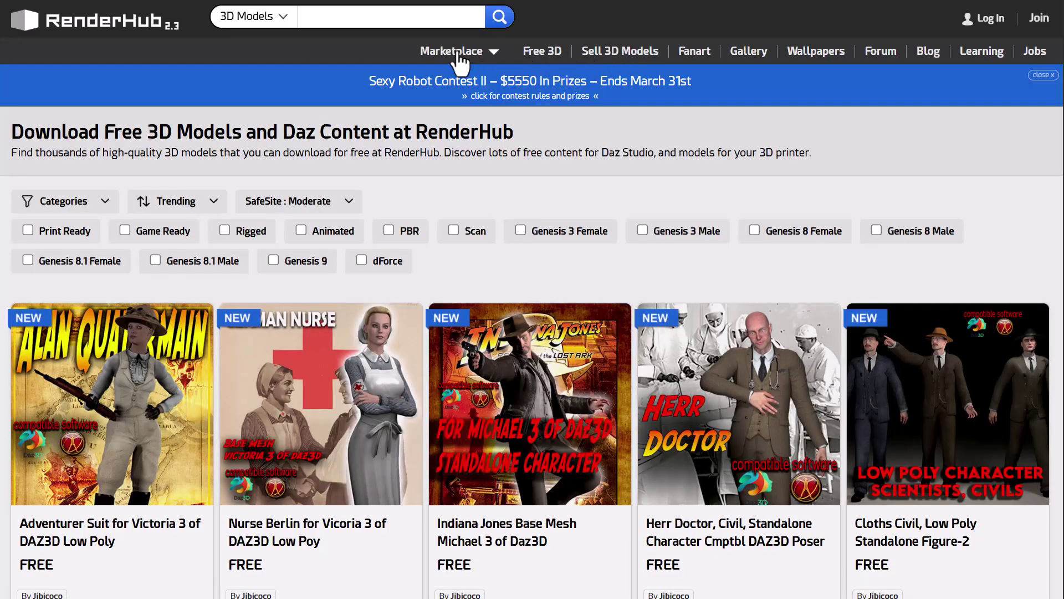
pyautogui.moveTo(460, 60)
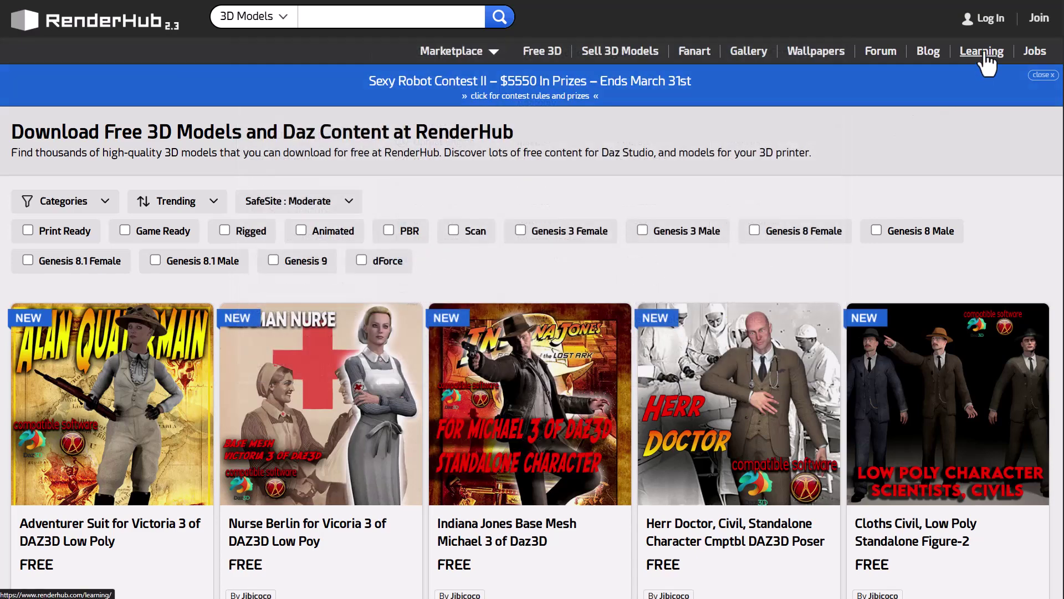
pyautogui.click(984, 54)
pyautogui.scroll(-5, 548, 346)
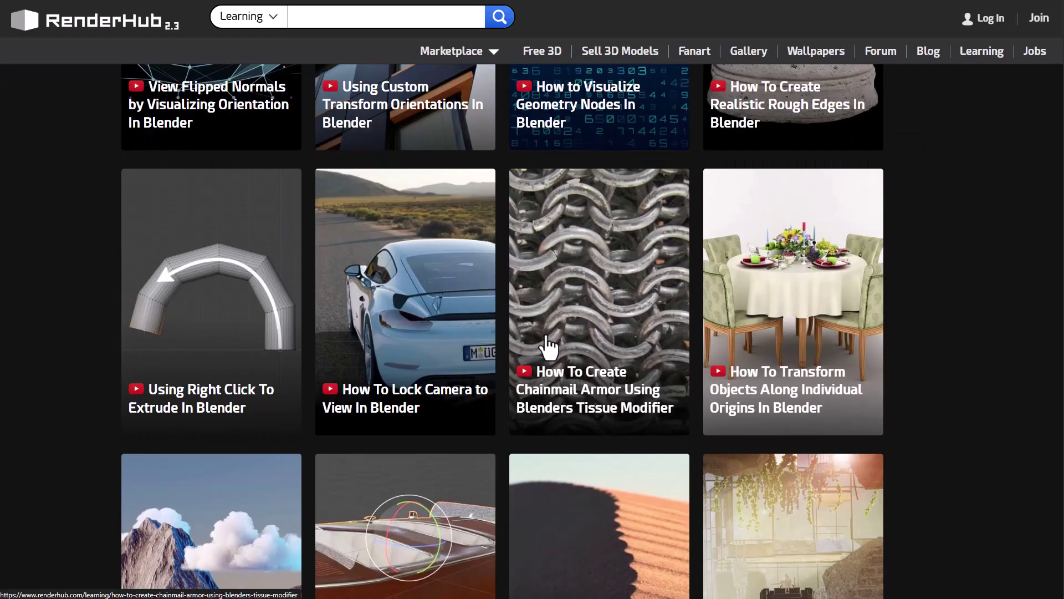